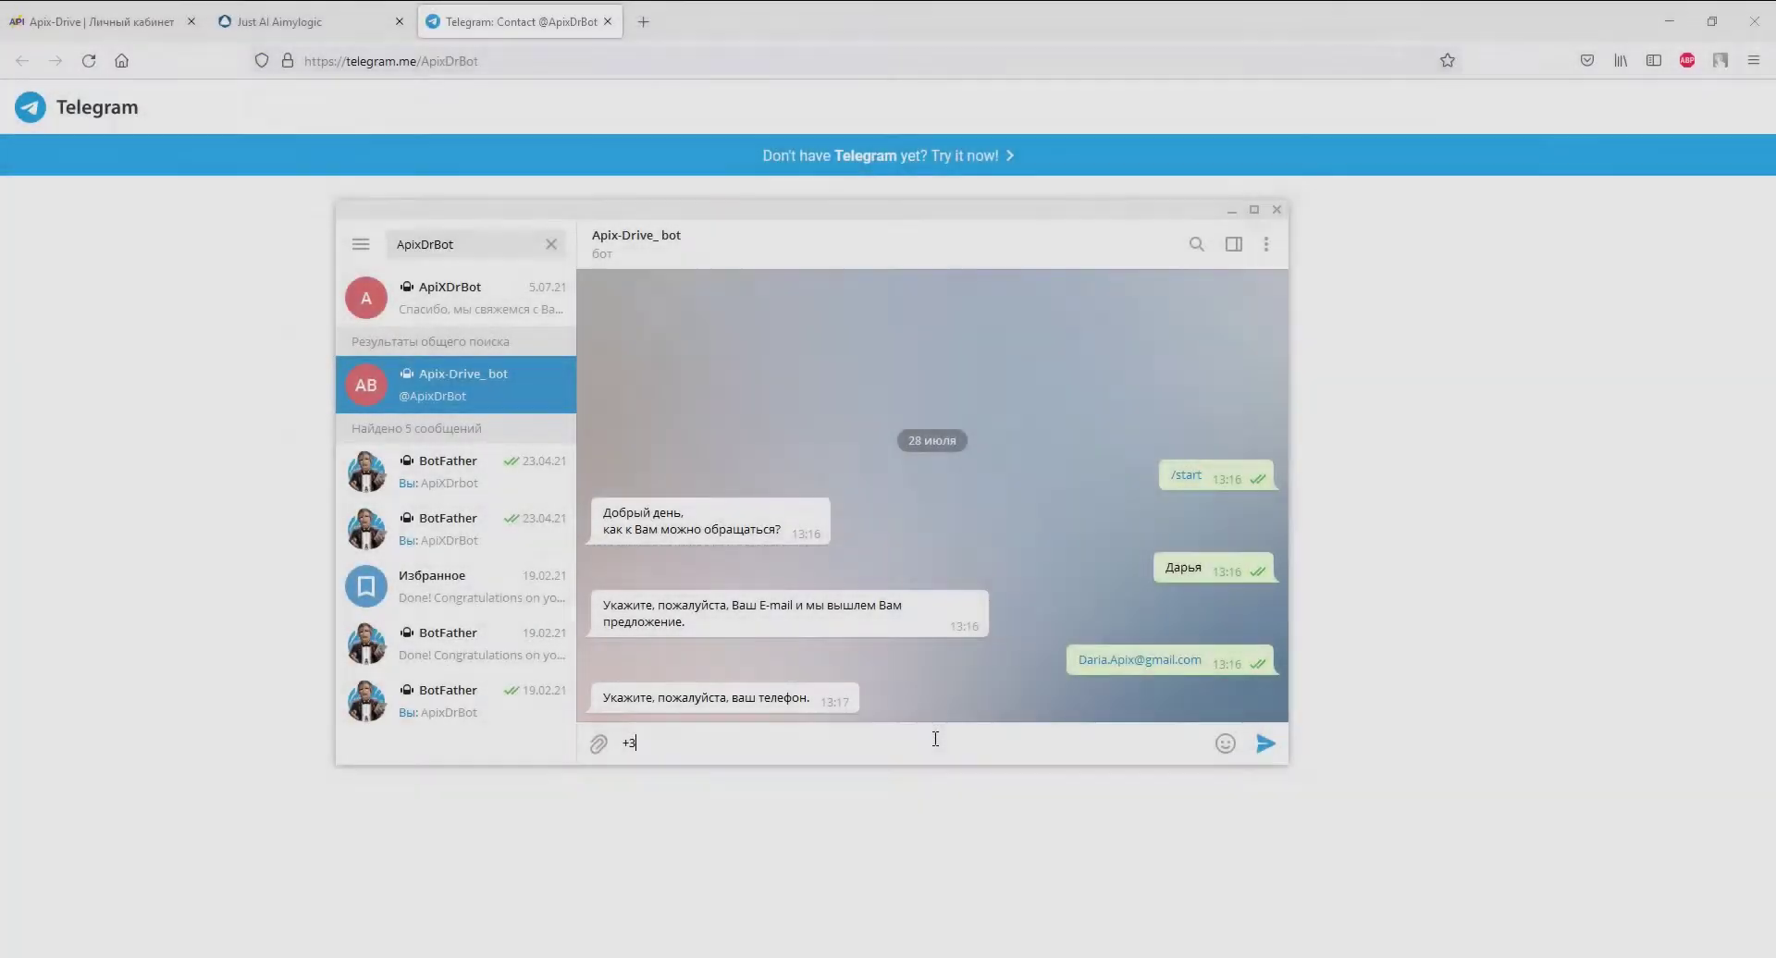
- Send the phone number to the chatbot in the Telegram chat
type("80930000000")
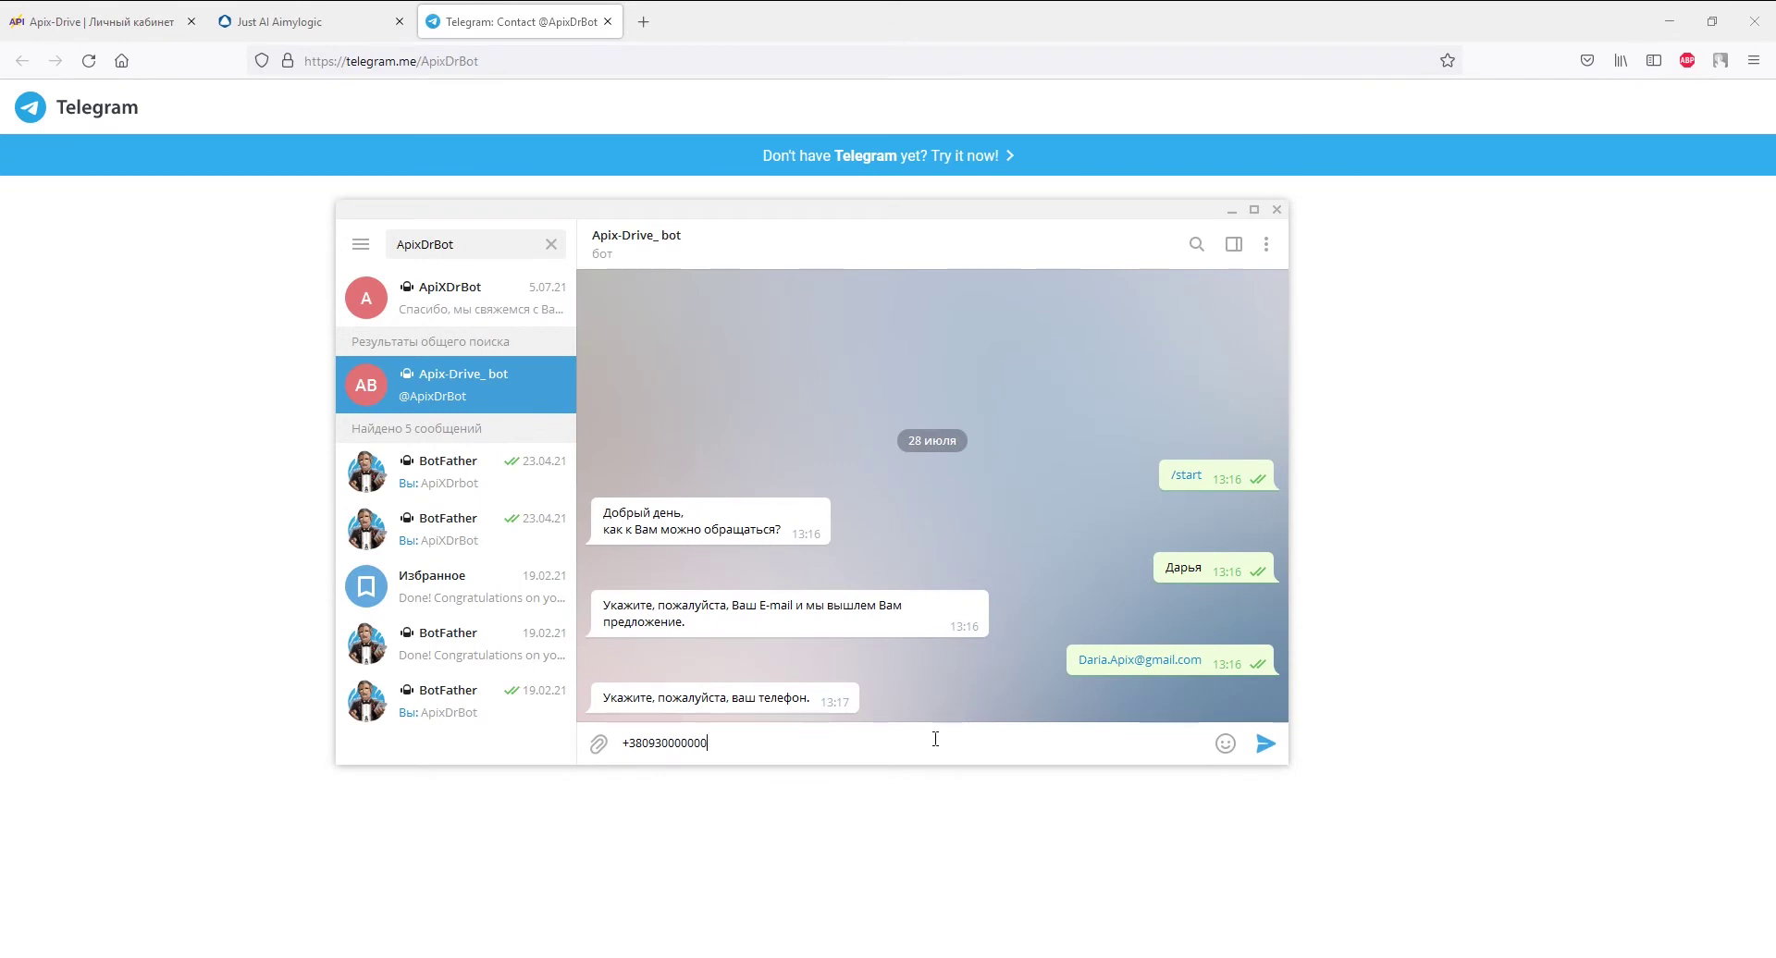
key("Return")
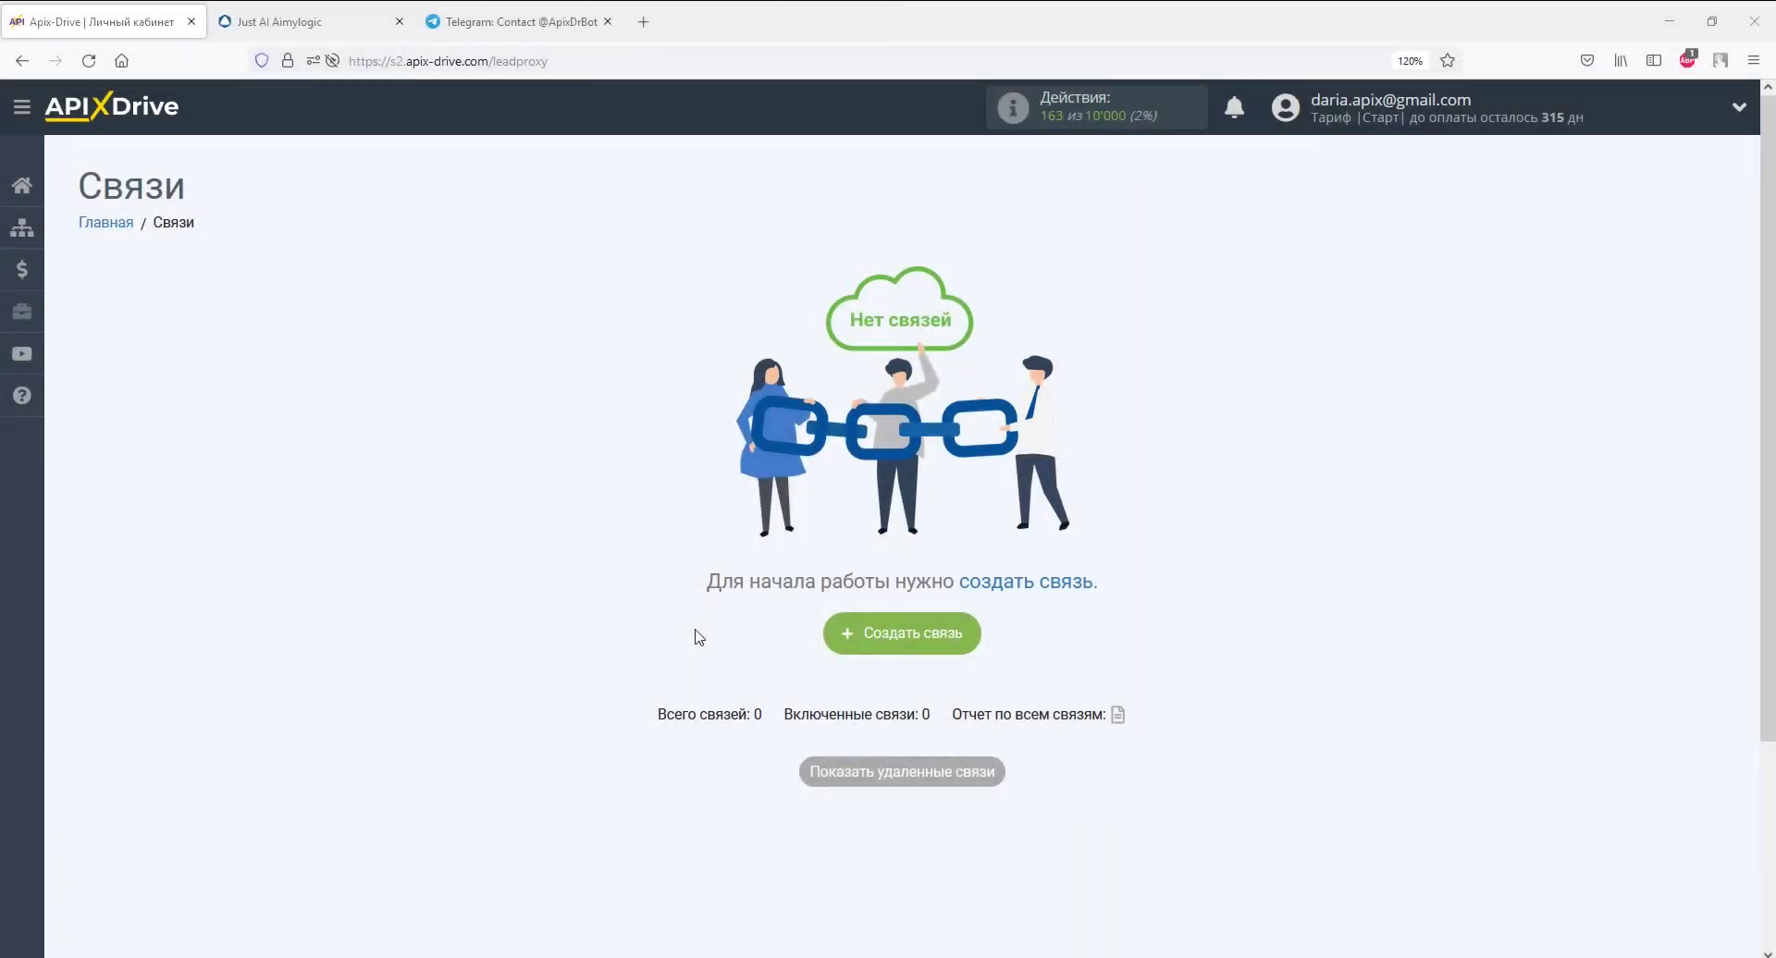
- Create a new connection with Aimylogic as the source and Получить данные as its action
left_click(852, 633)
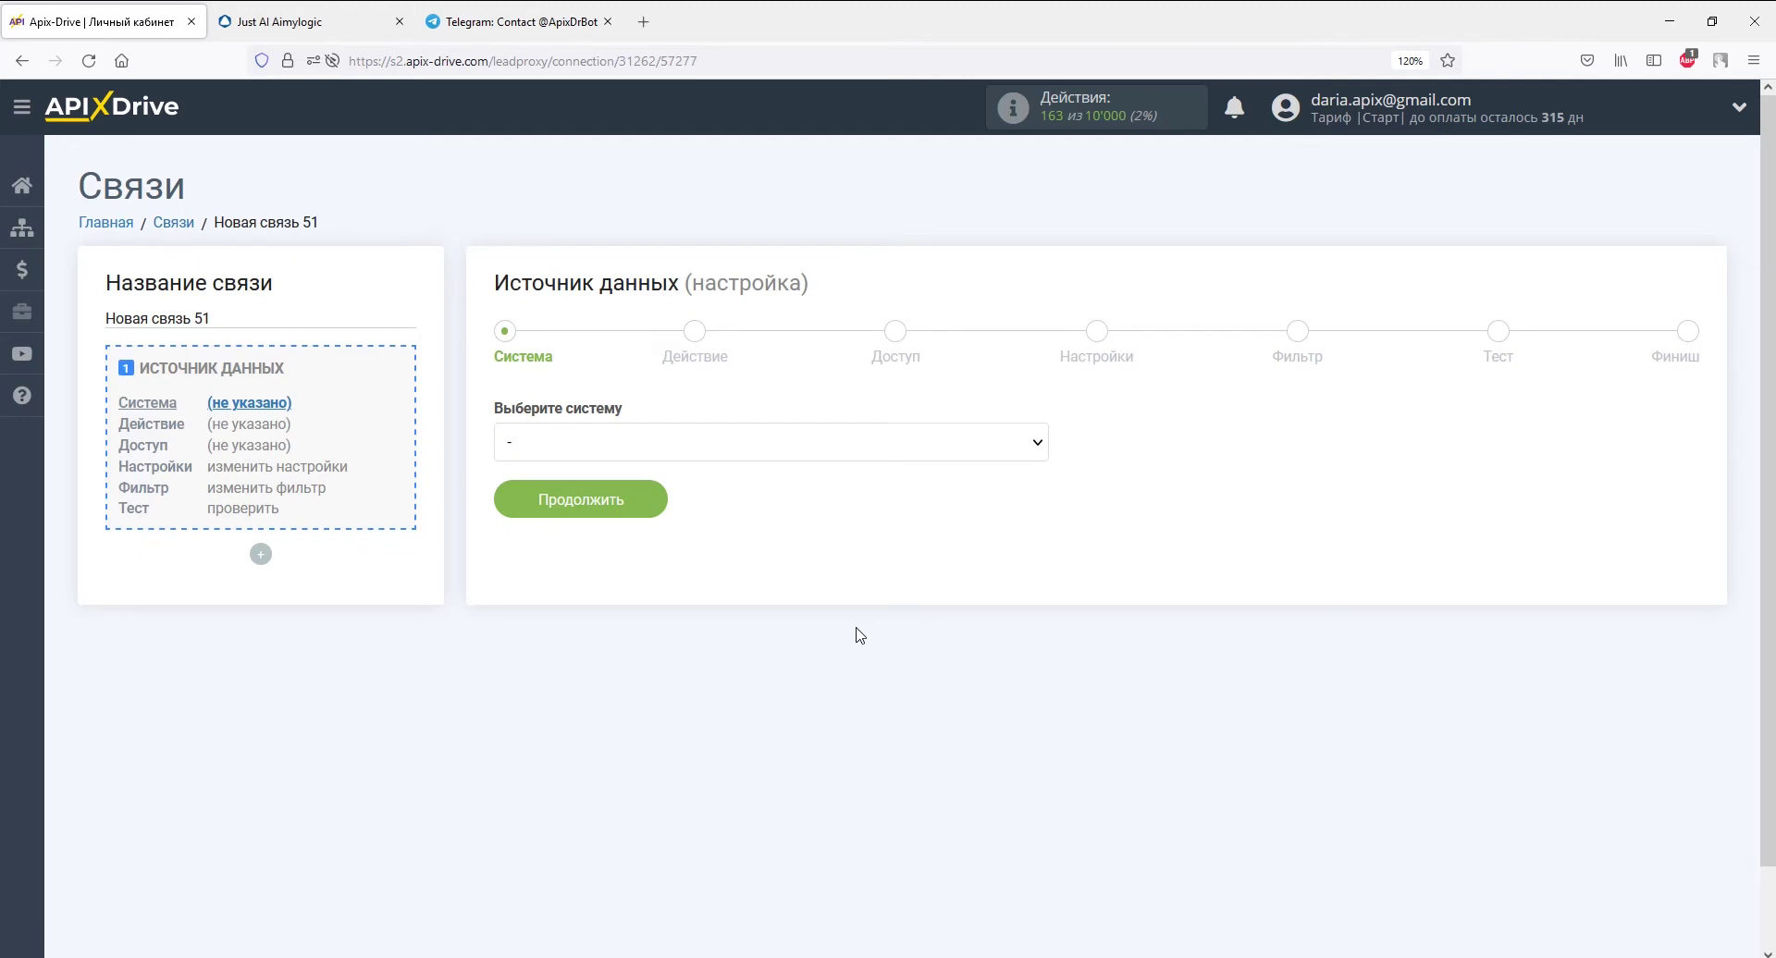
left_click(1037, 445)
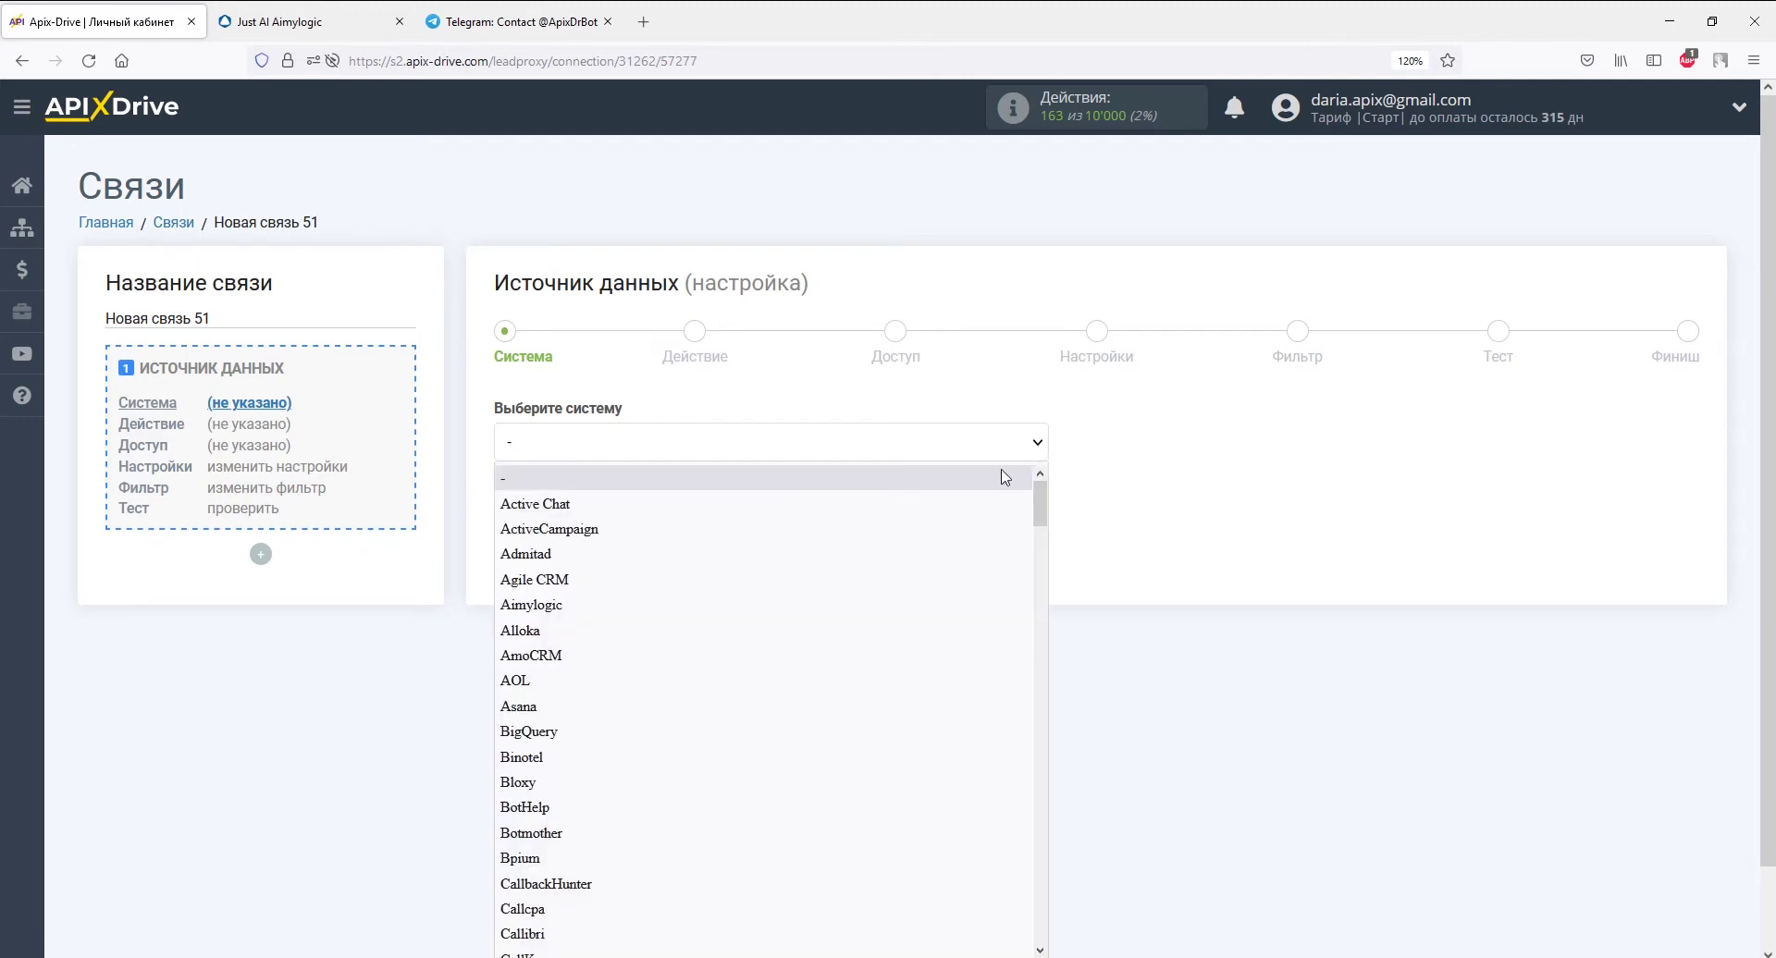
left_click(969, 609)
left_click(659, 498)
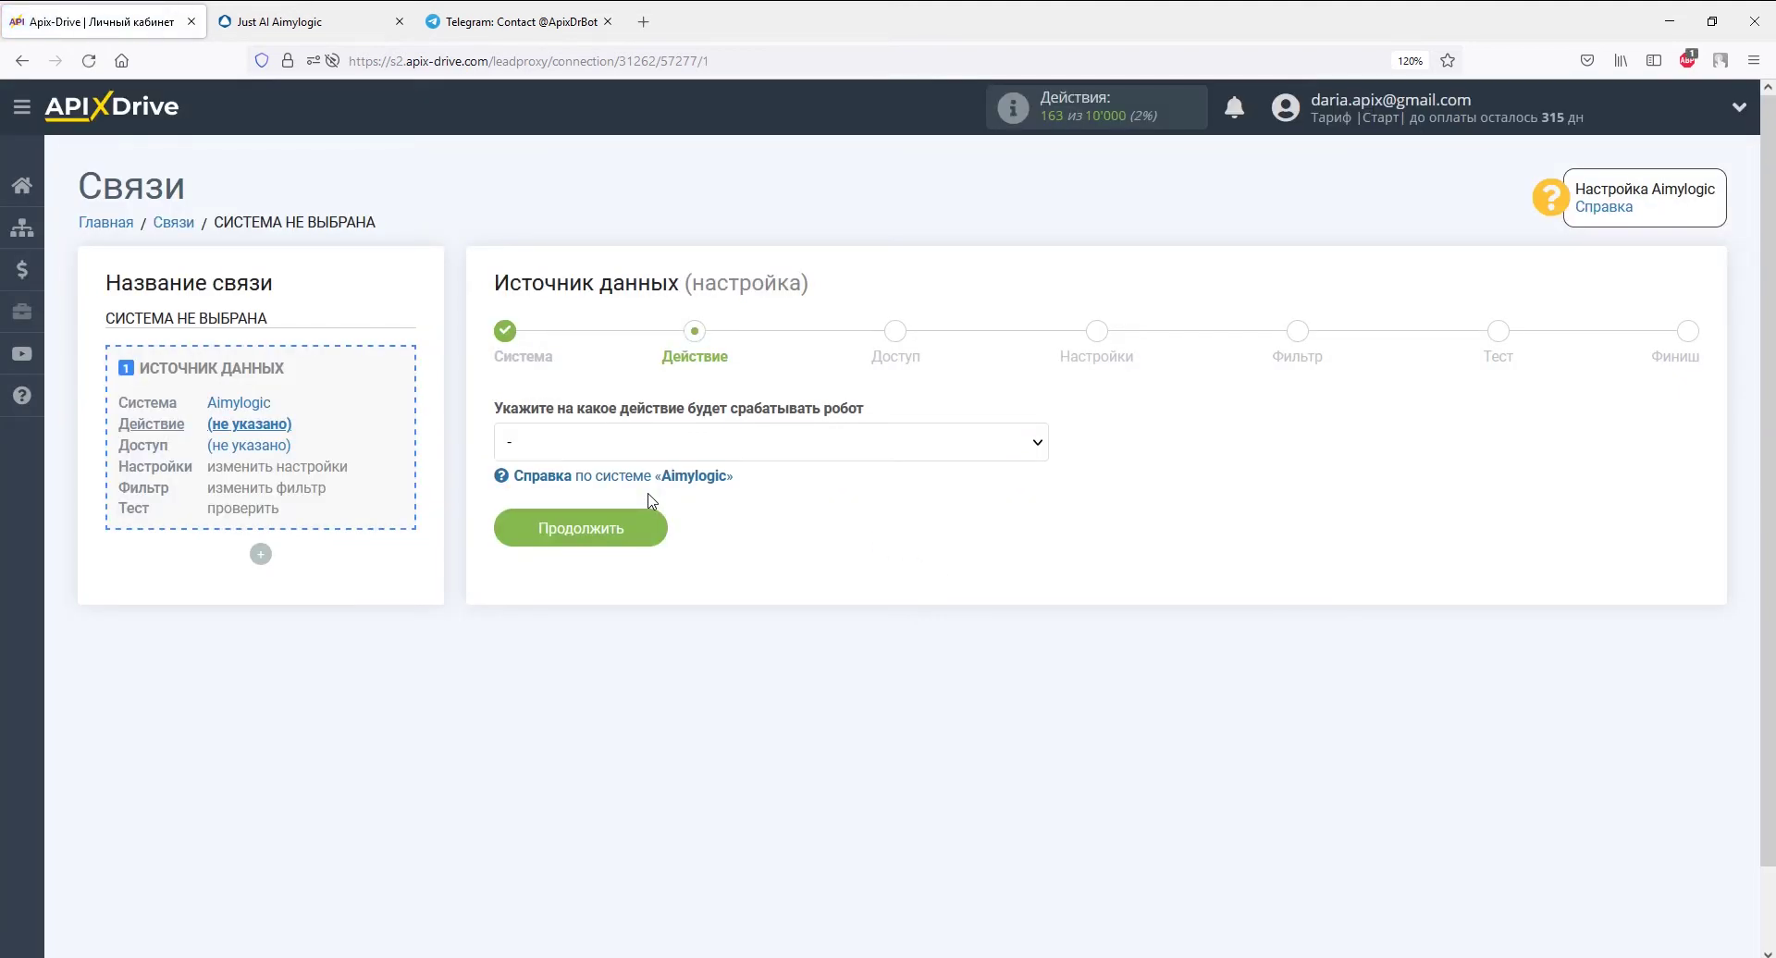
left_click(654, 443)
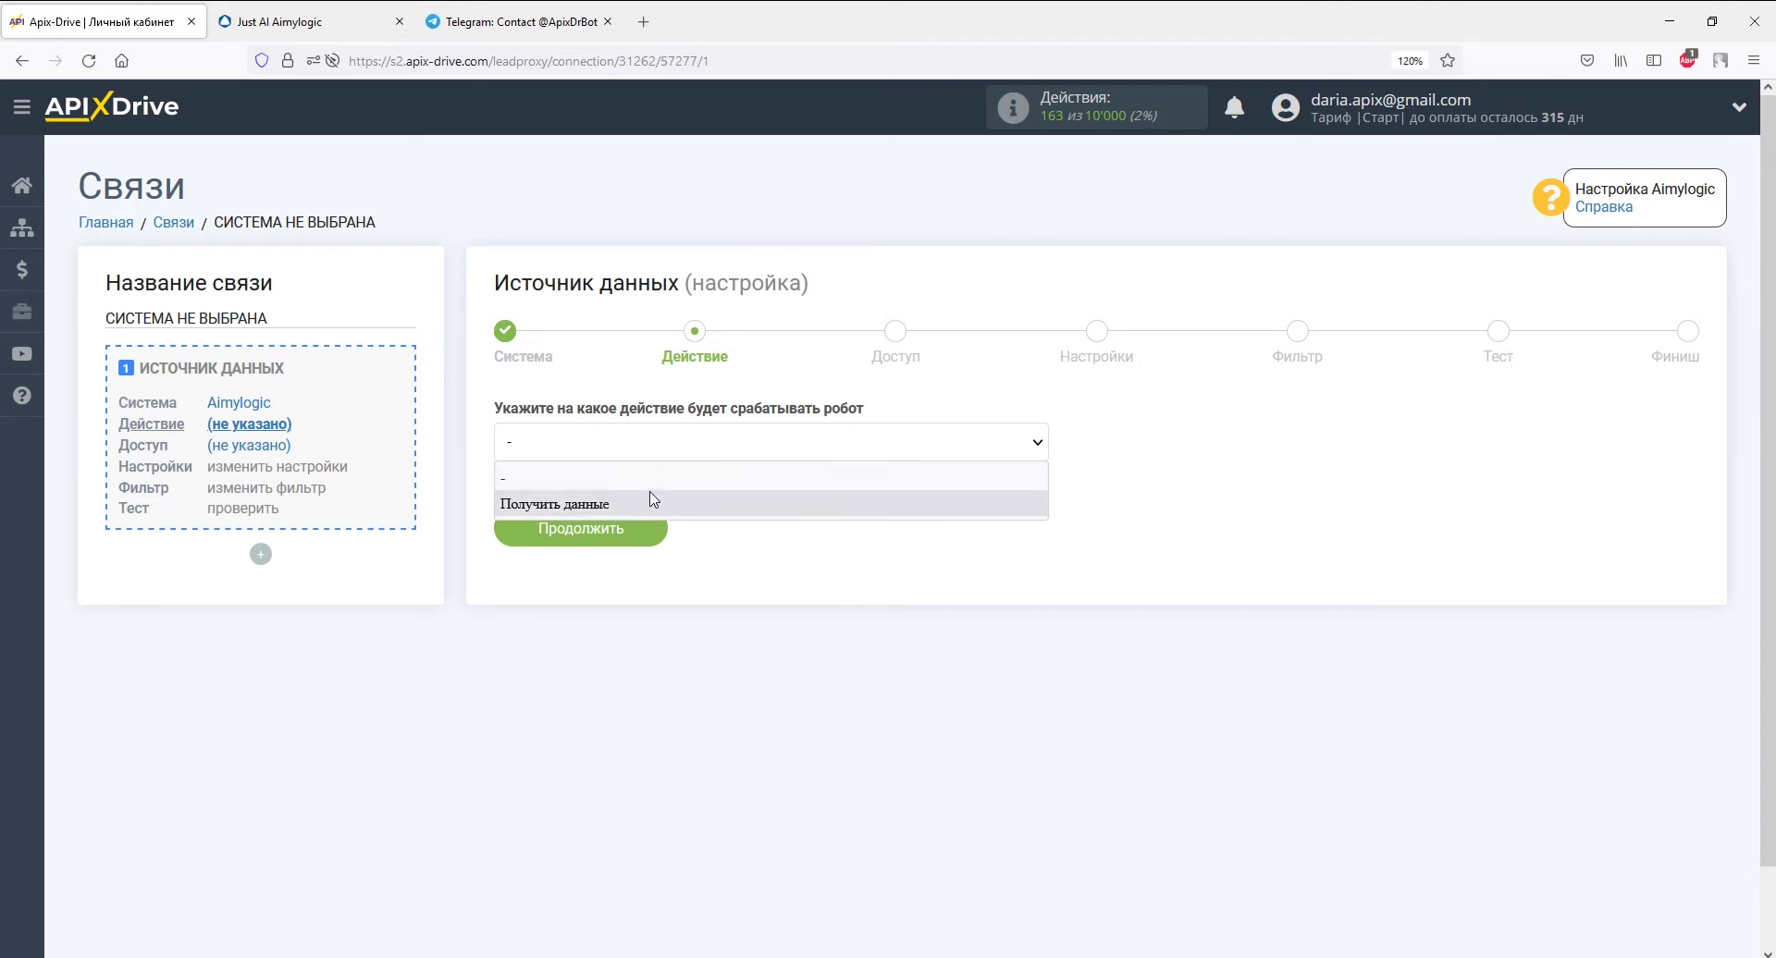
left_click(731, 498)
left_click(645, 529)
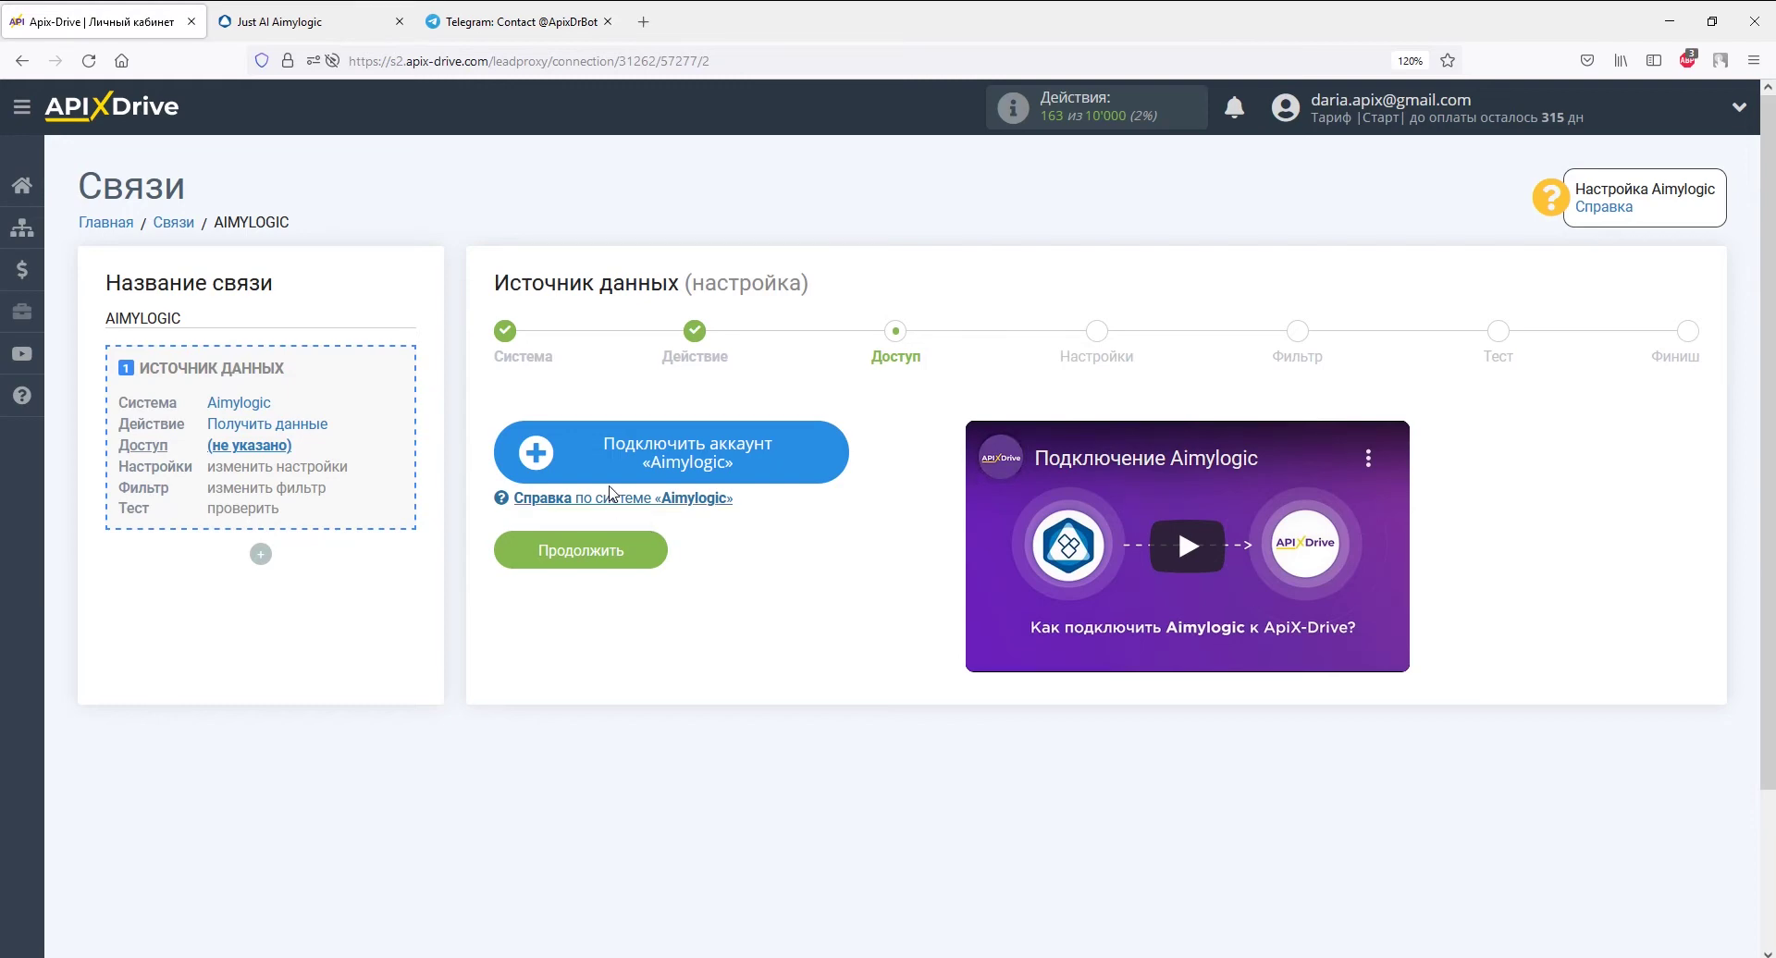
- Connect and save the Aimylogic account, then proceed to the settings step
left_click(581, 451)
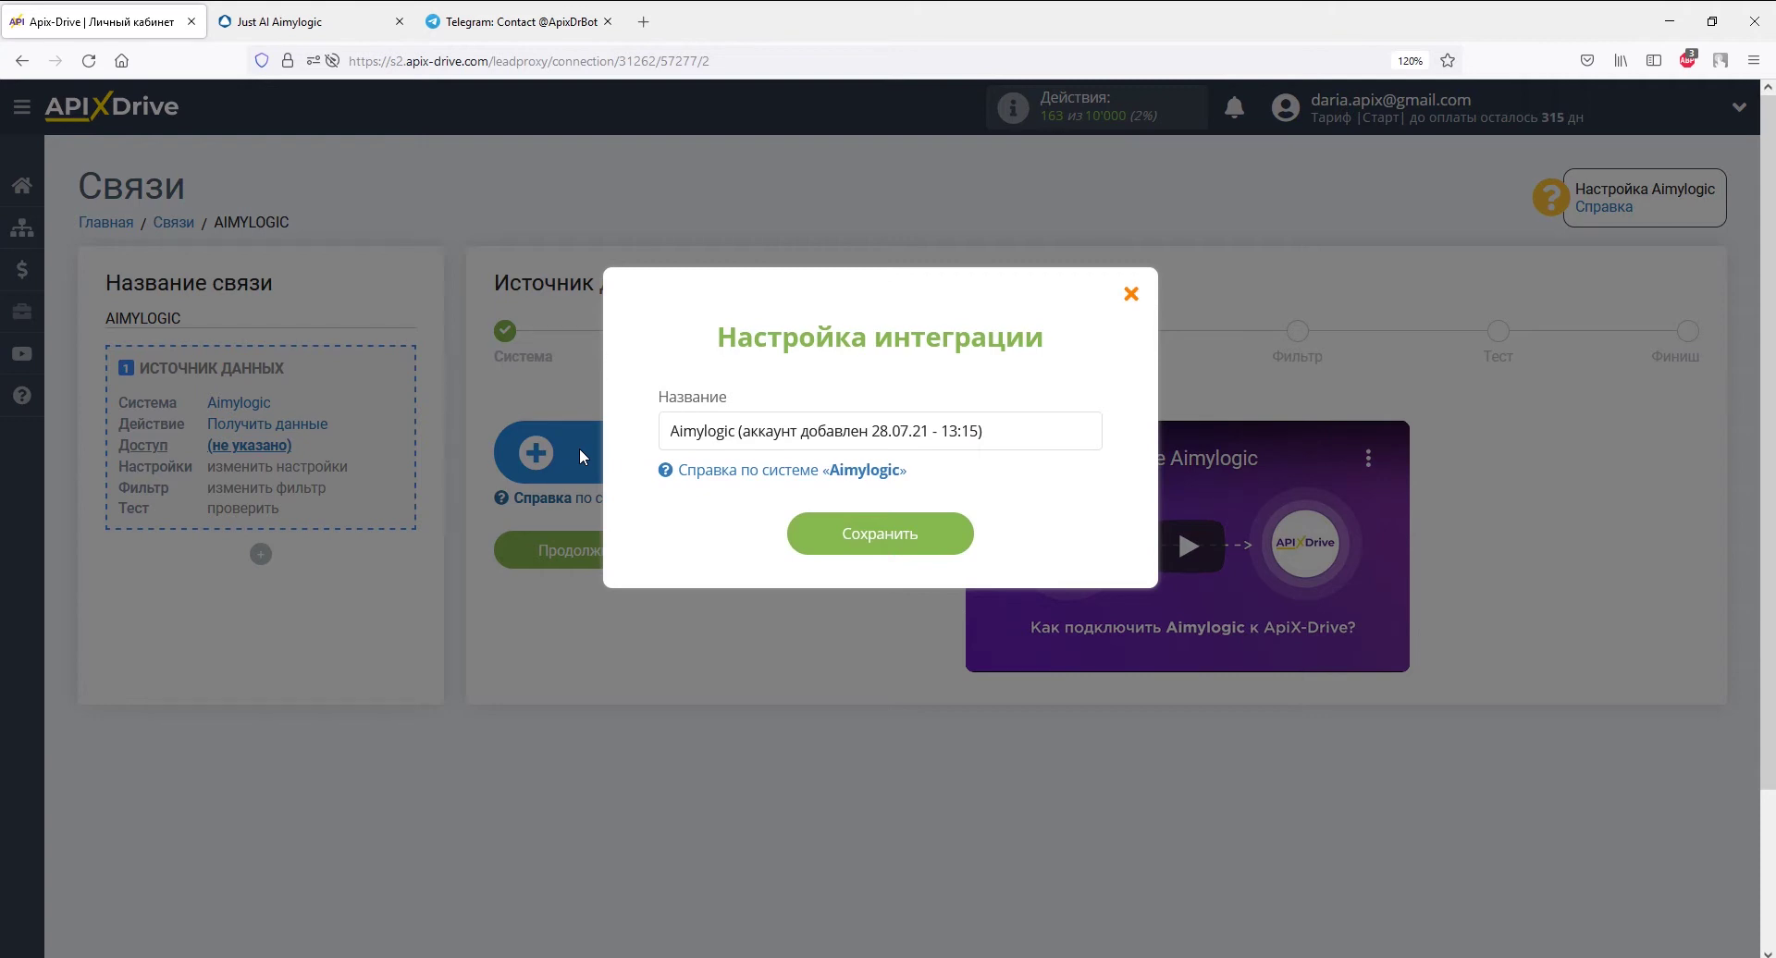
left_click(843, 547)
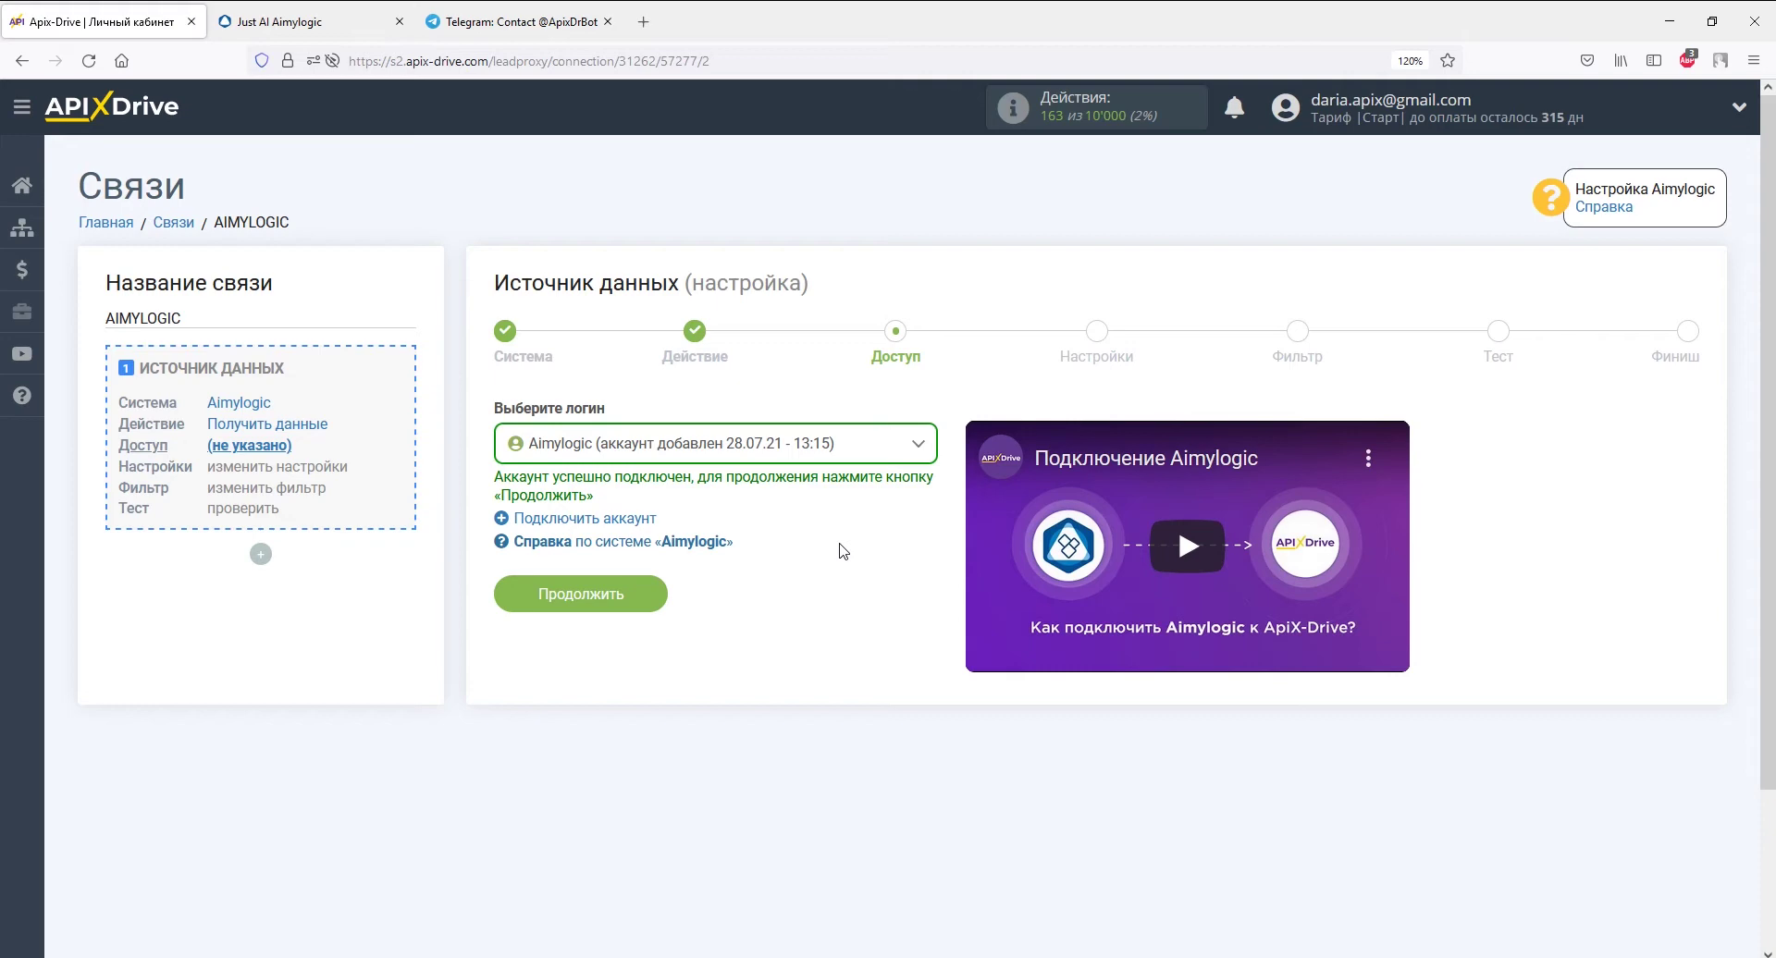
left_click(649, 595)
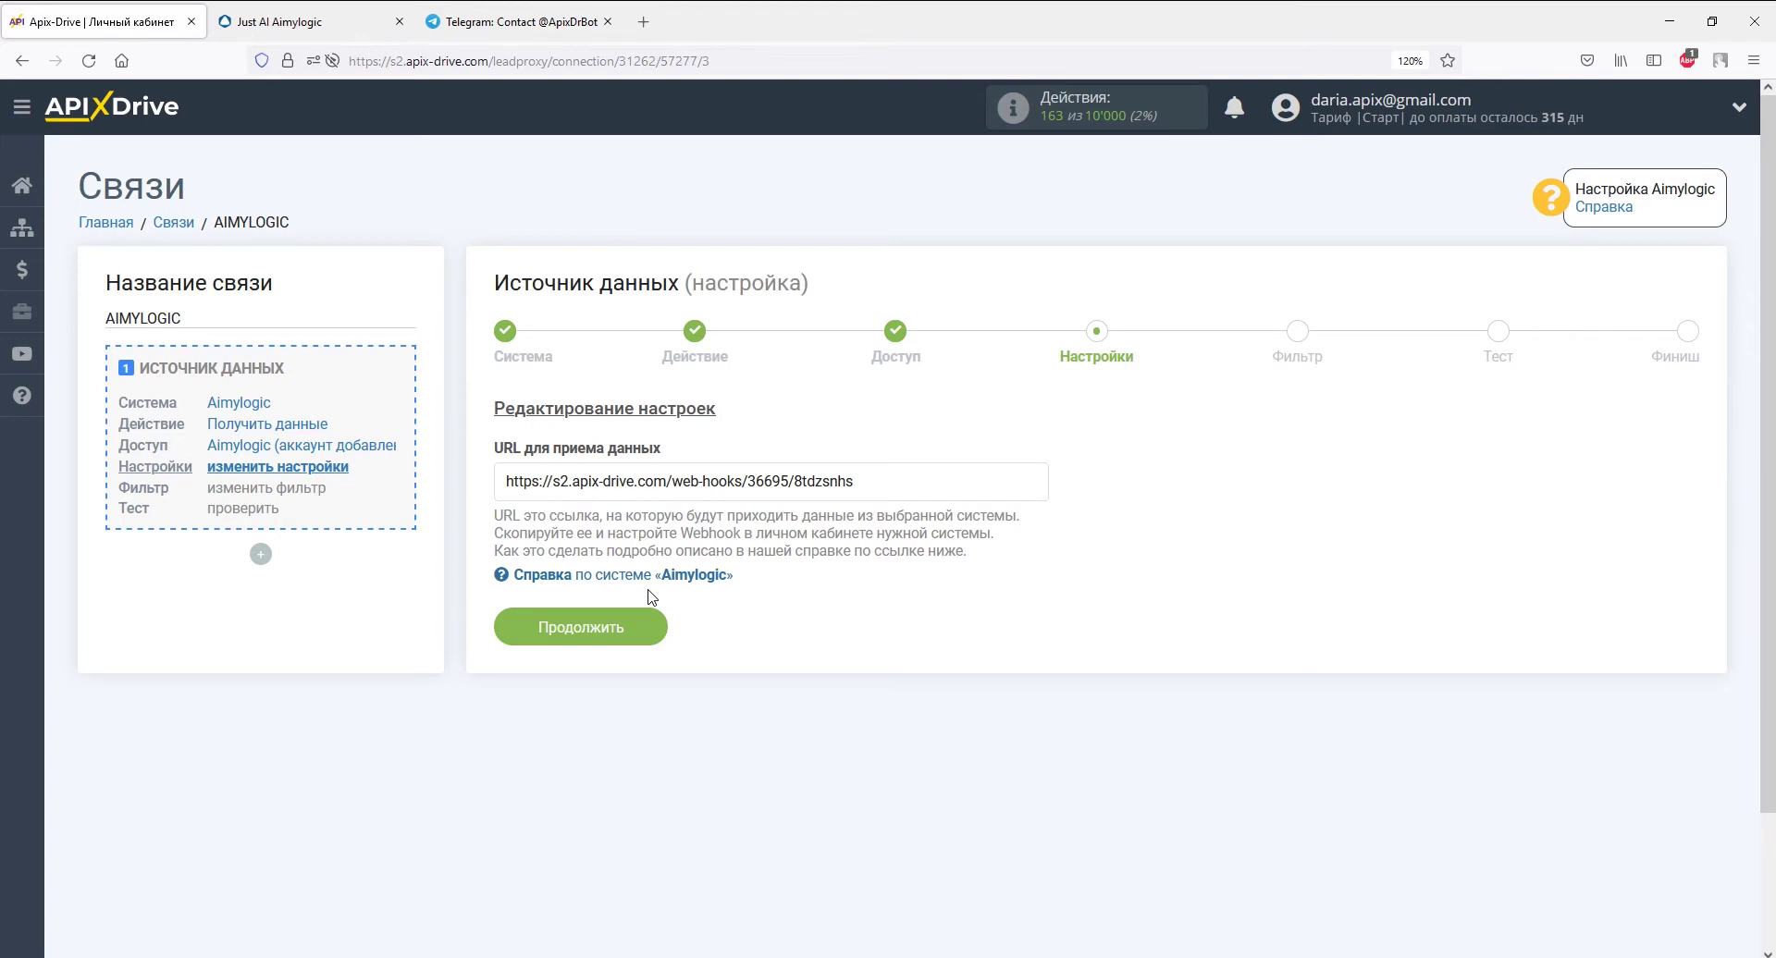
- Copy the ApiX-Drive webhook URL for receiving data and go to the Aimylogic editor
left_click_drag(853, 481, 506, 481)
right_click(512, 486)
left_click(559, 737)
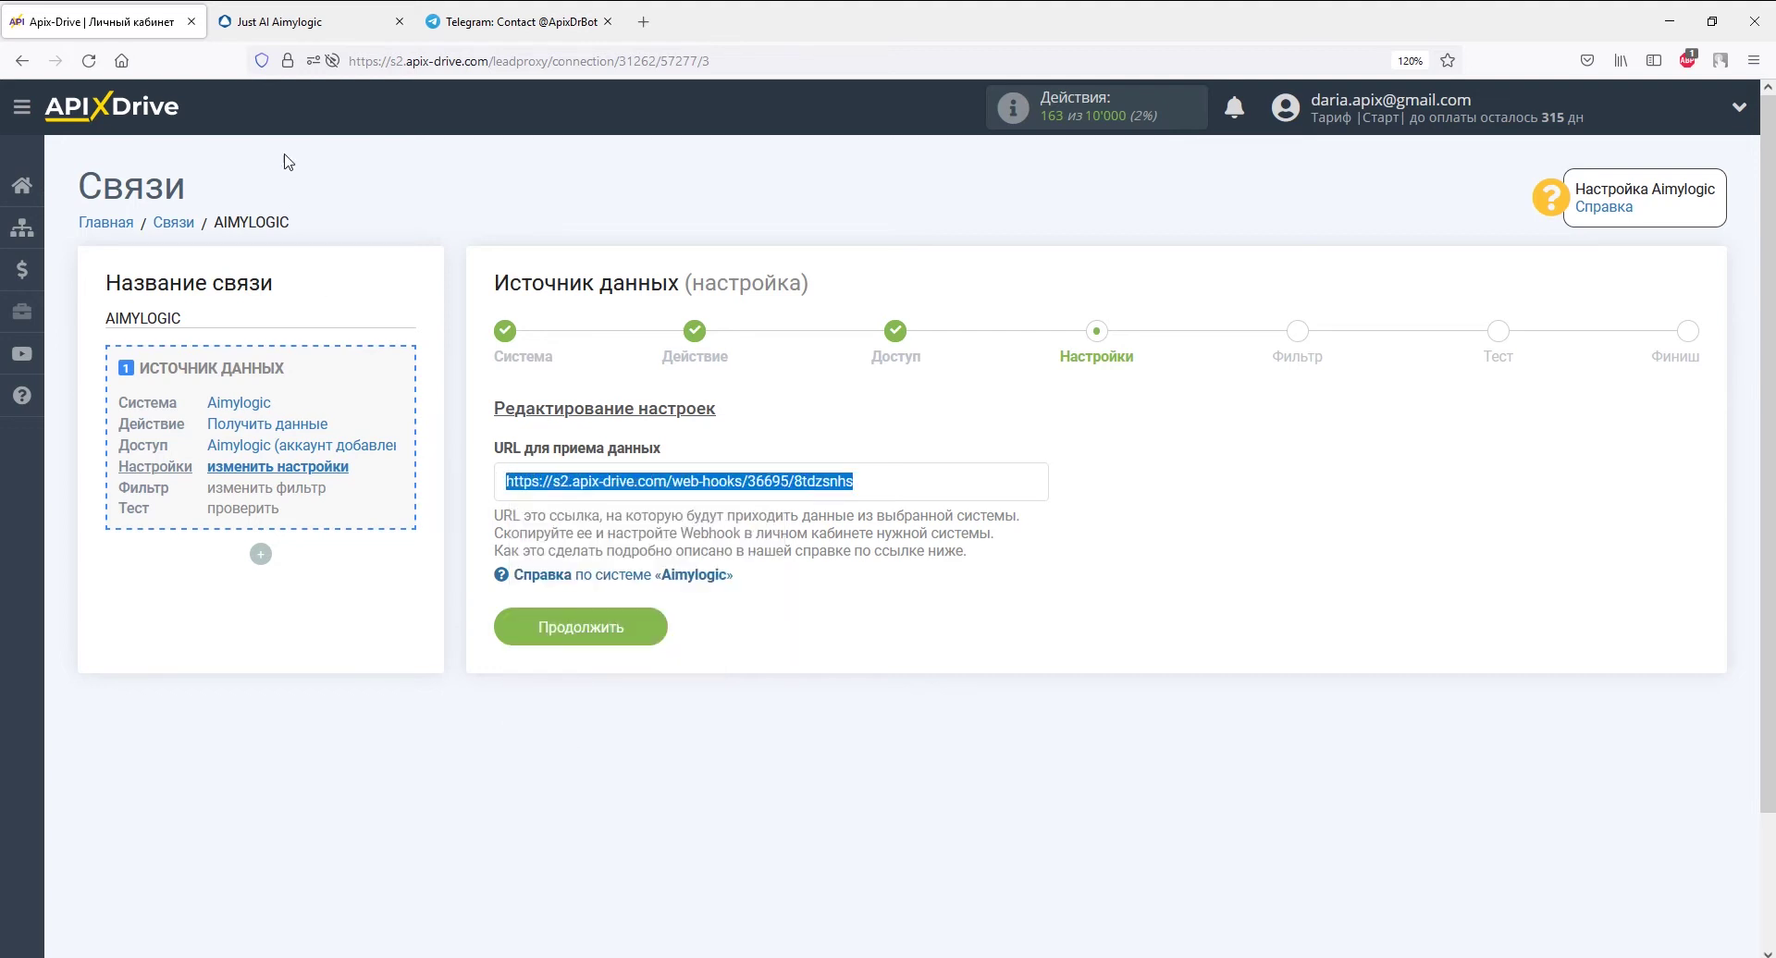
left_click(283, 28)
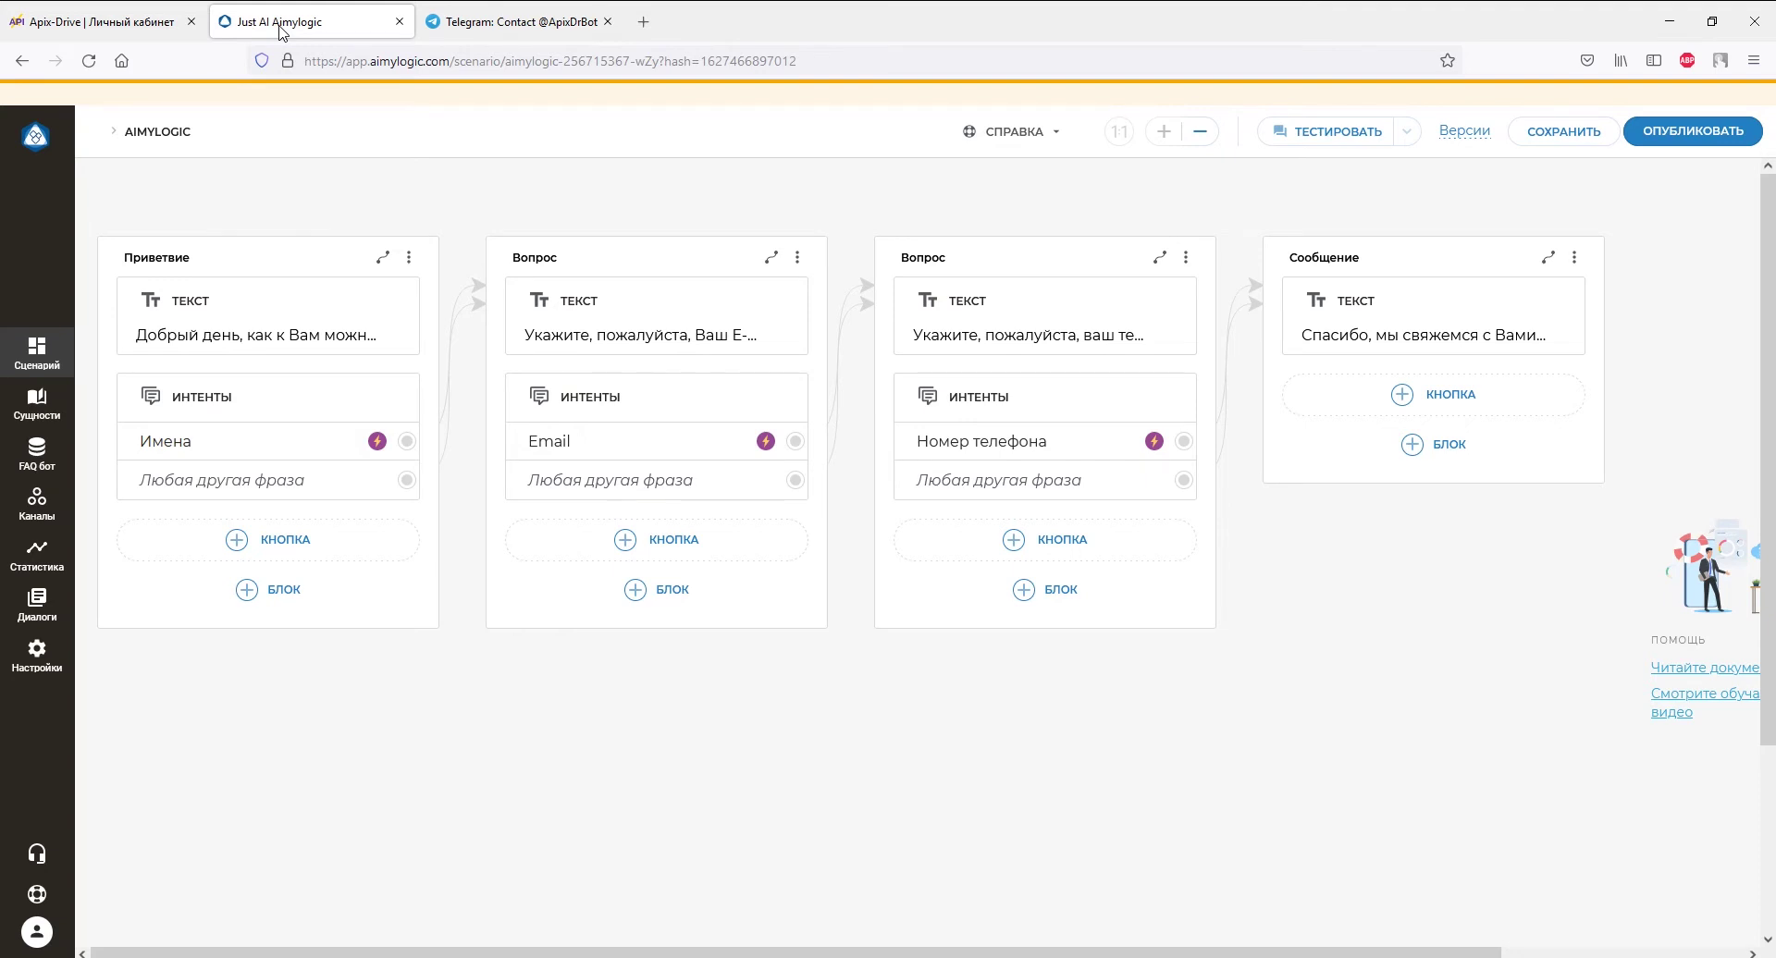
- Paste the ApiX-Drive URL as both main and test webhook in bot settings and save
left_click(37, 653)
scroll(202, 654, "down", 3)
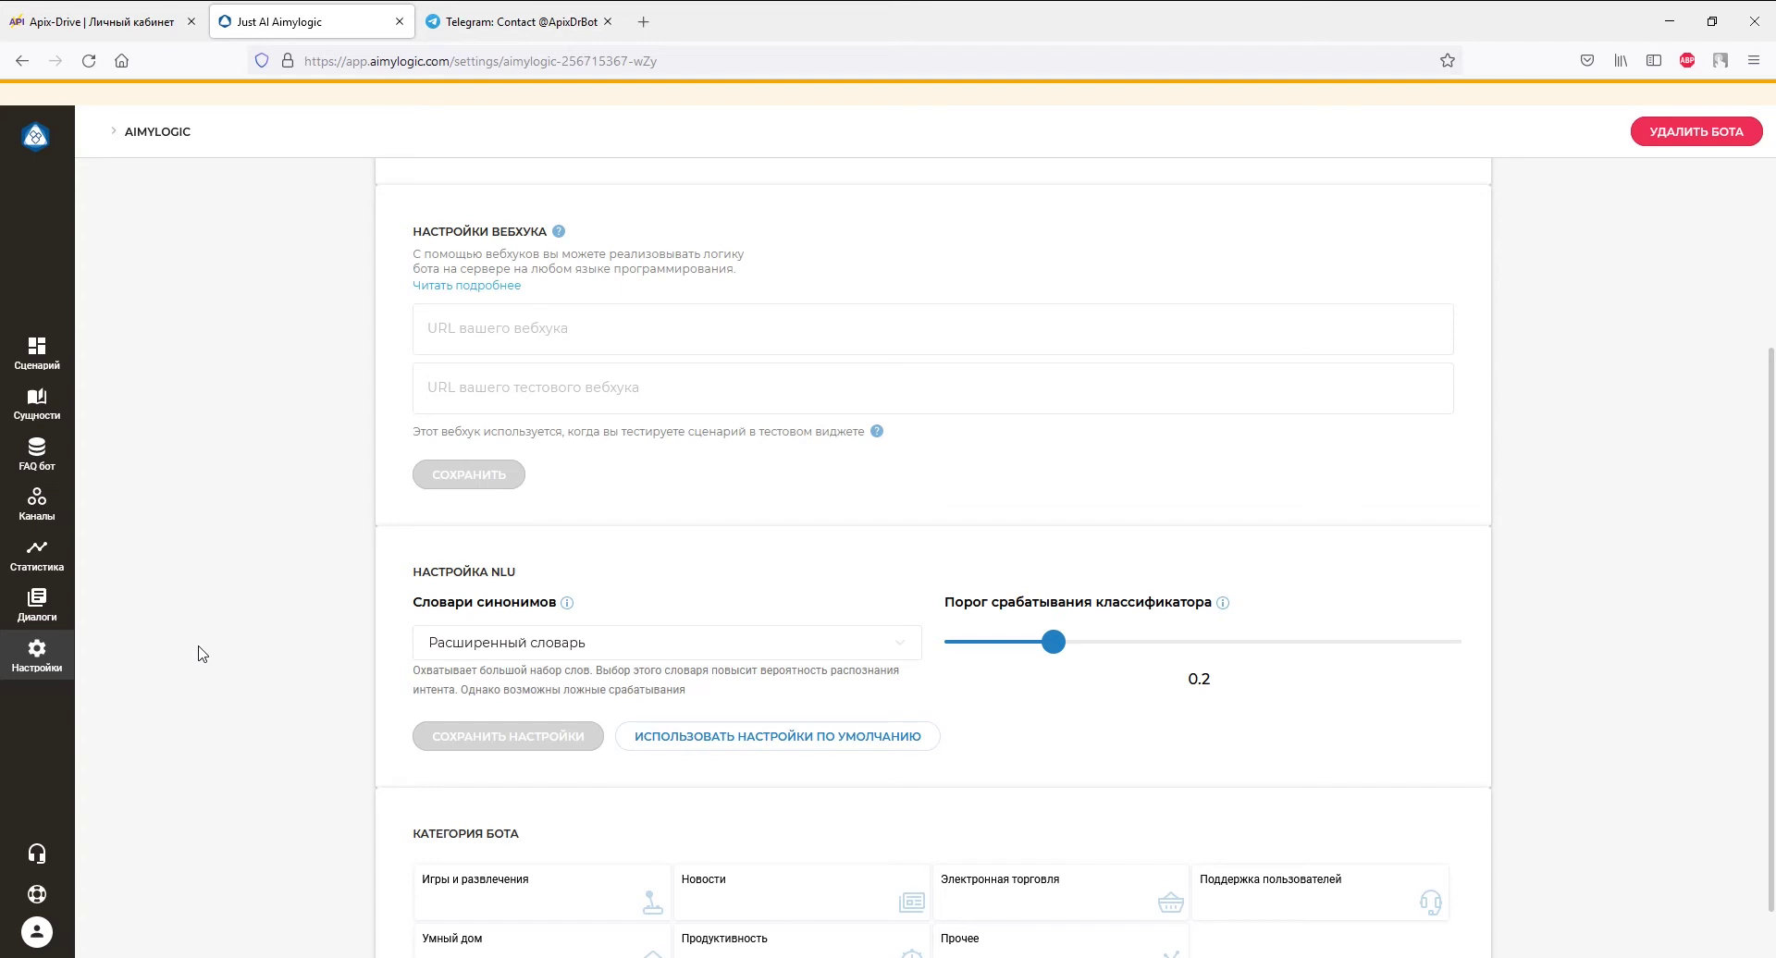
right_click(482, 360)
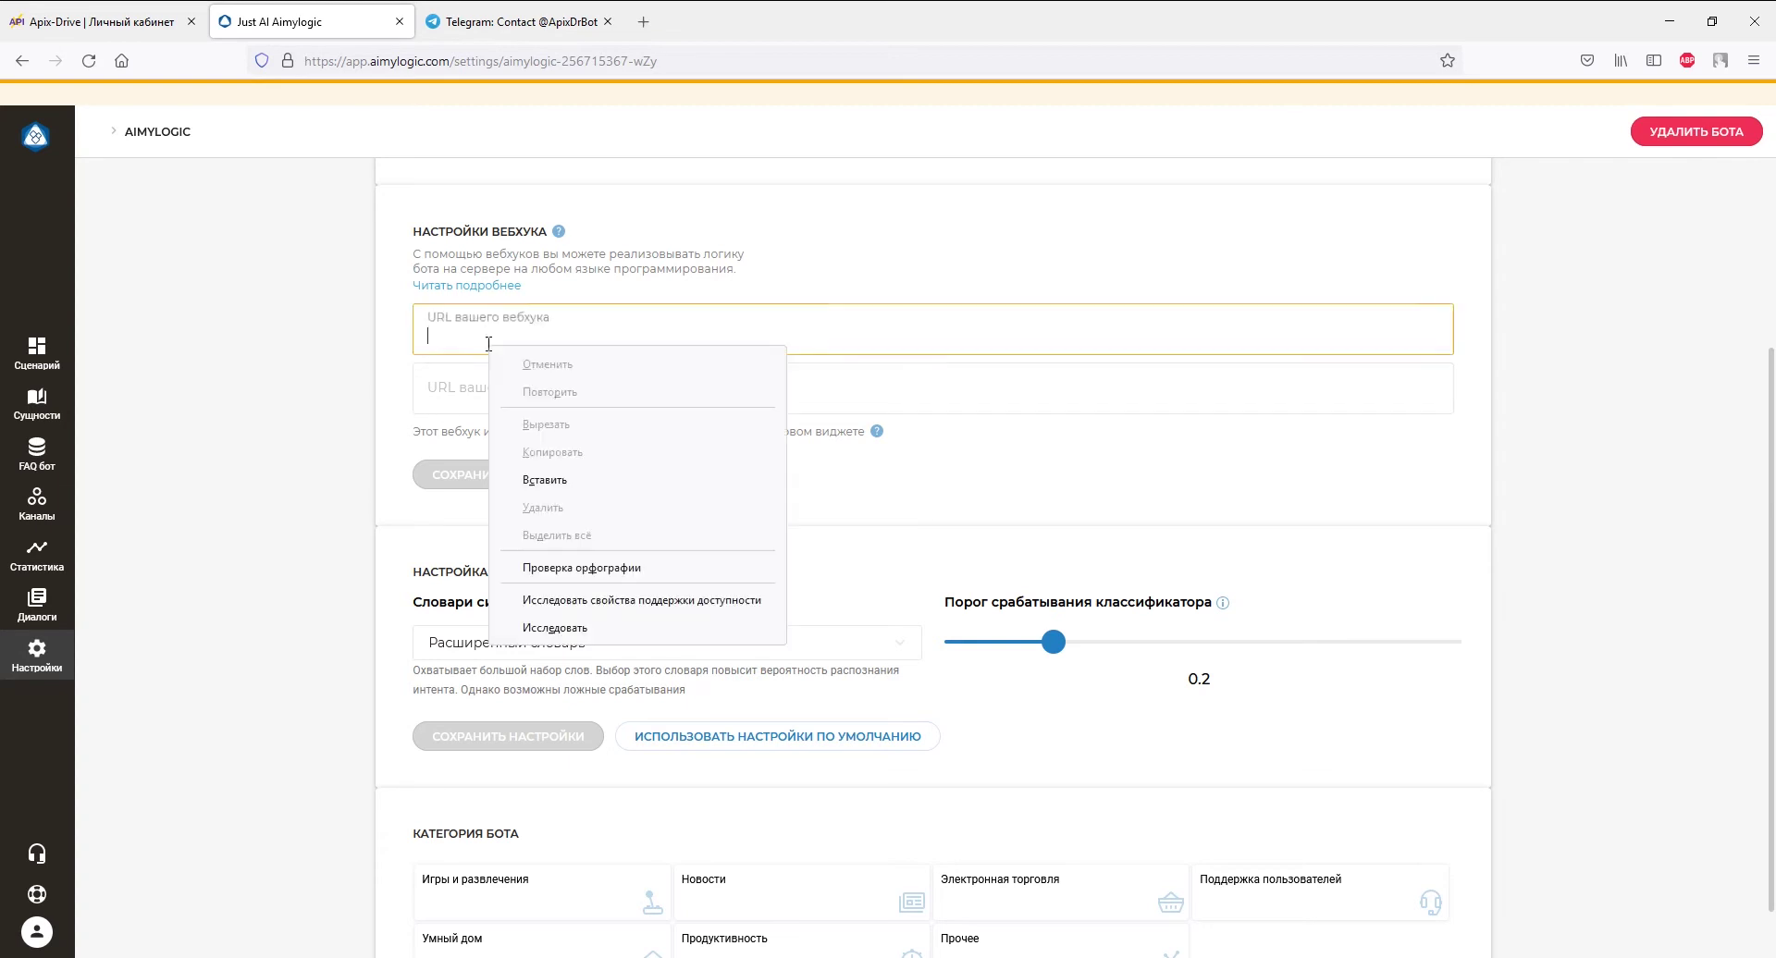
left_click(524, 471)
right_click(515, 393)
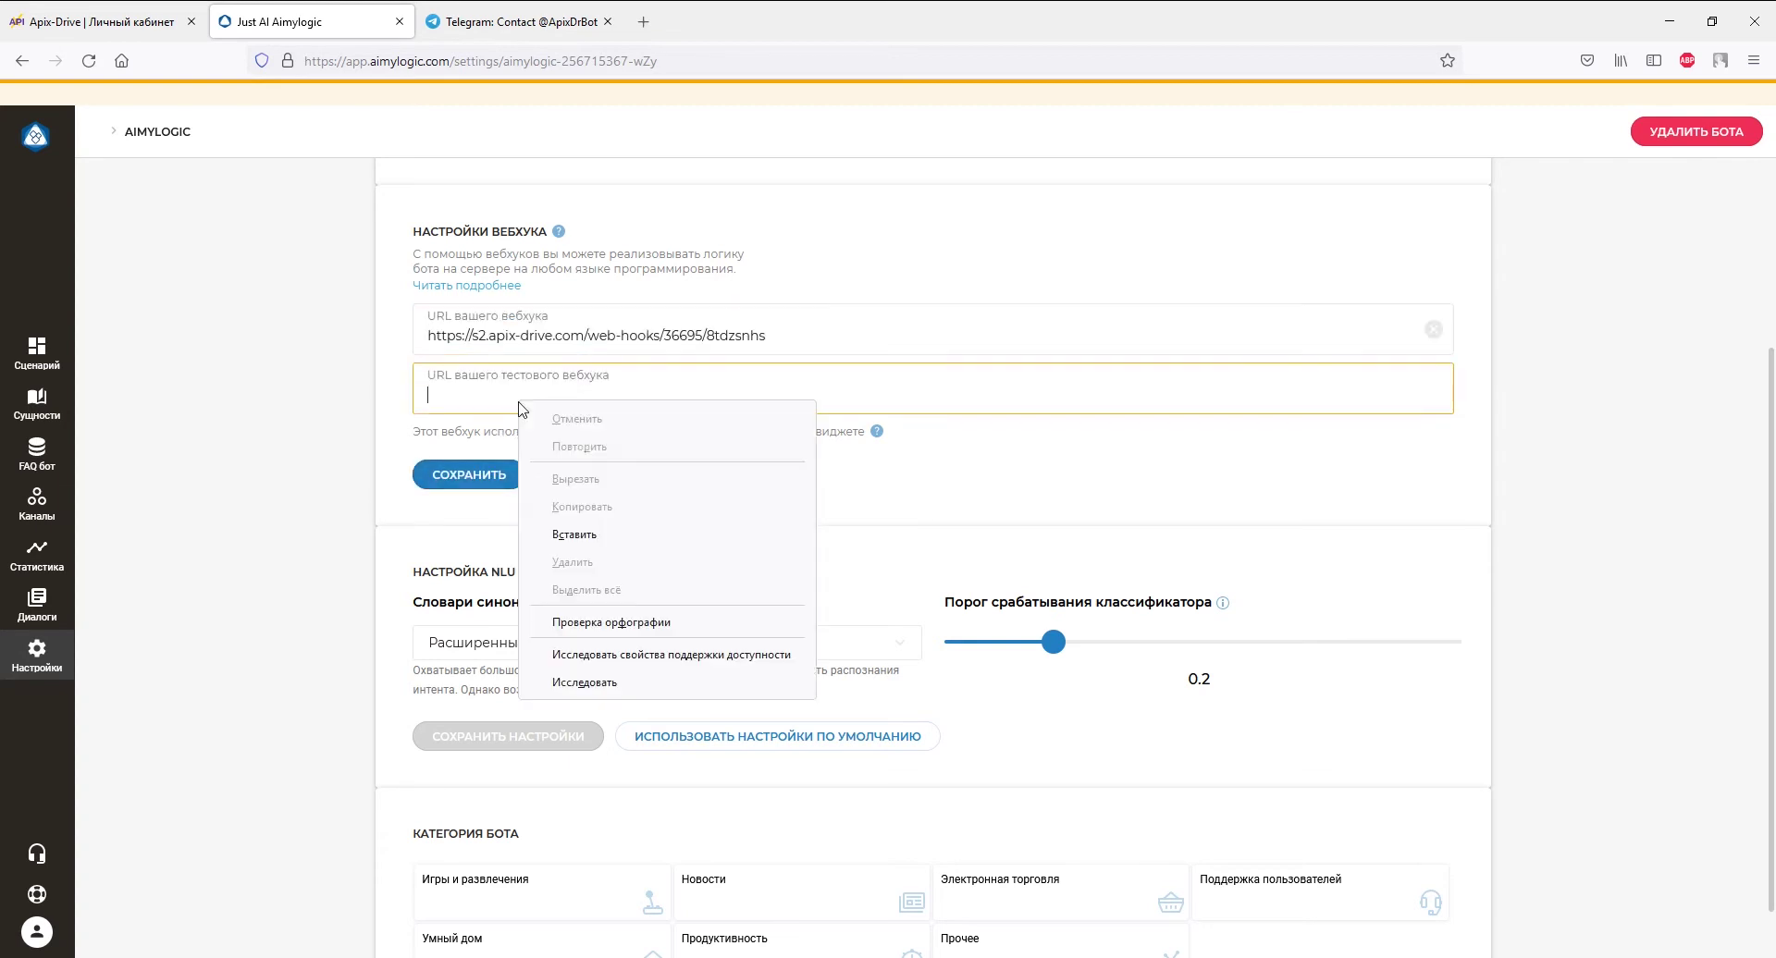
left_click(529, 531)
left_click(504, 475)
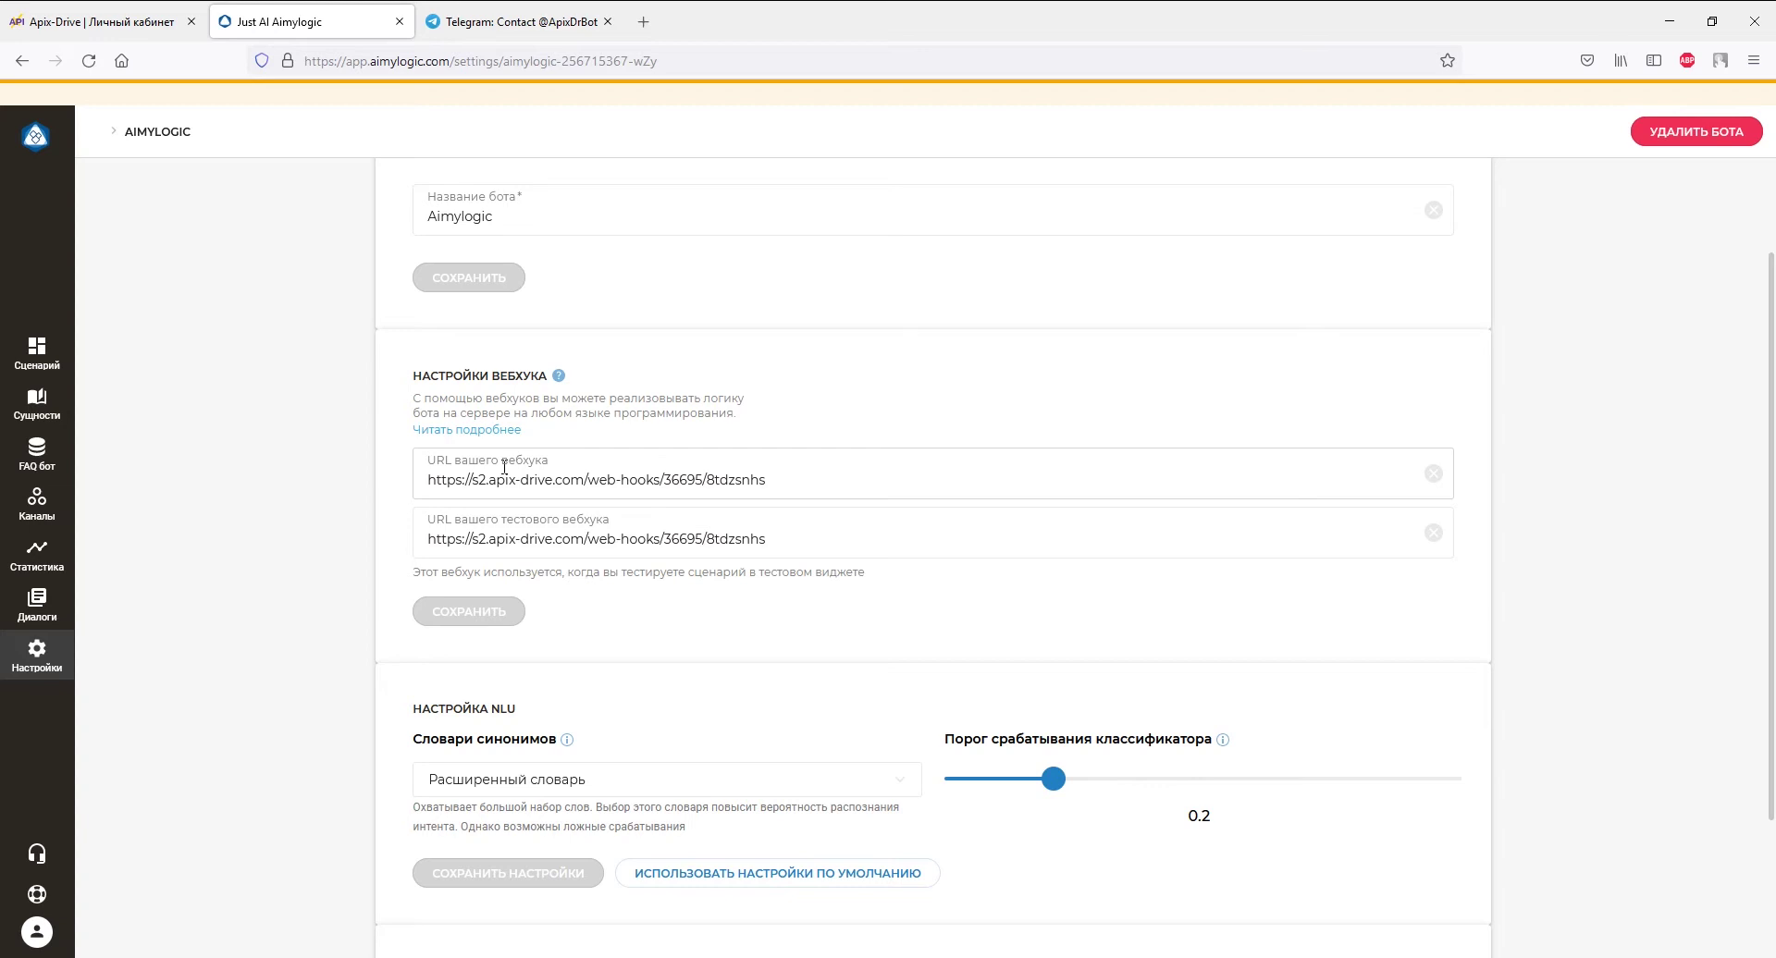
- Enable webhooks on the Приветствие, e-mail and phone question blocks and save the scenario
left_click(46, 358)
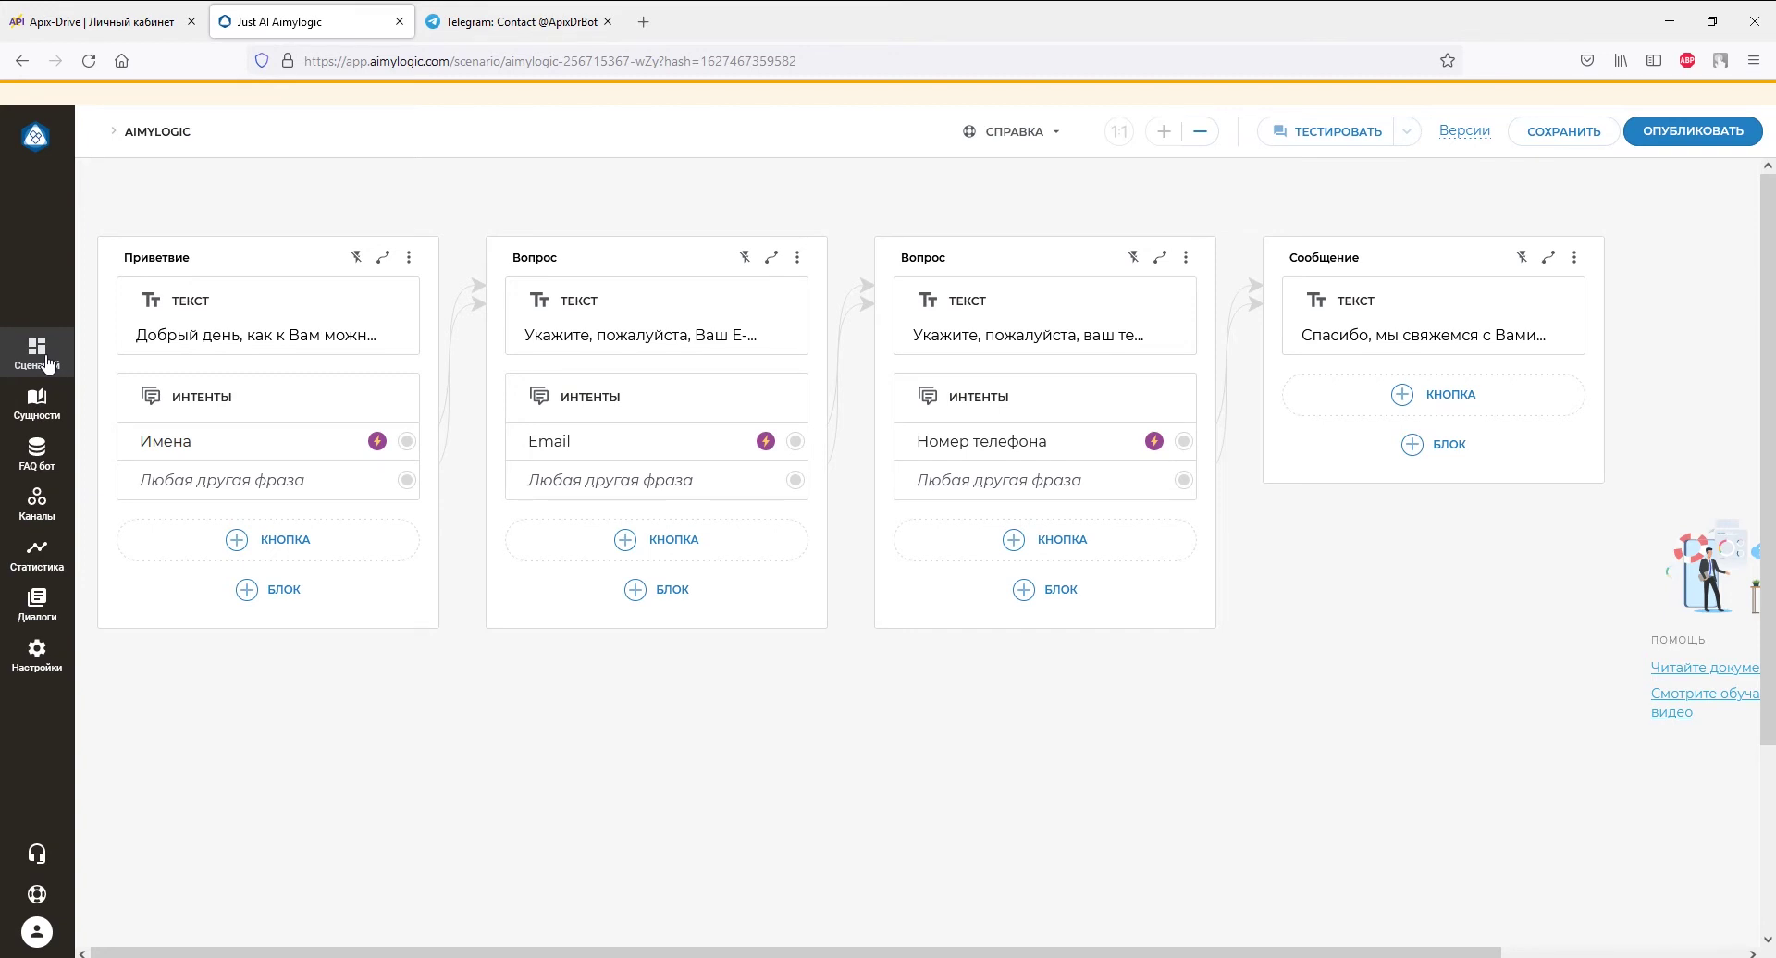
left_click(356, 257)
left_click(744, 259)
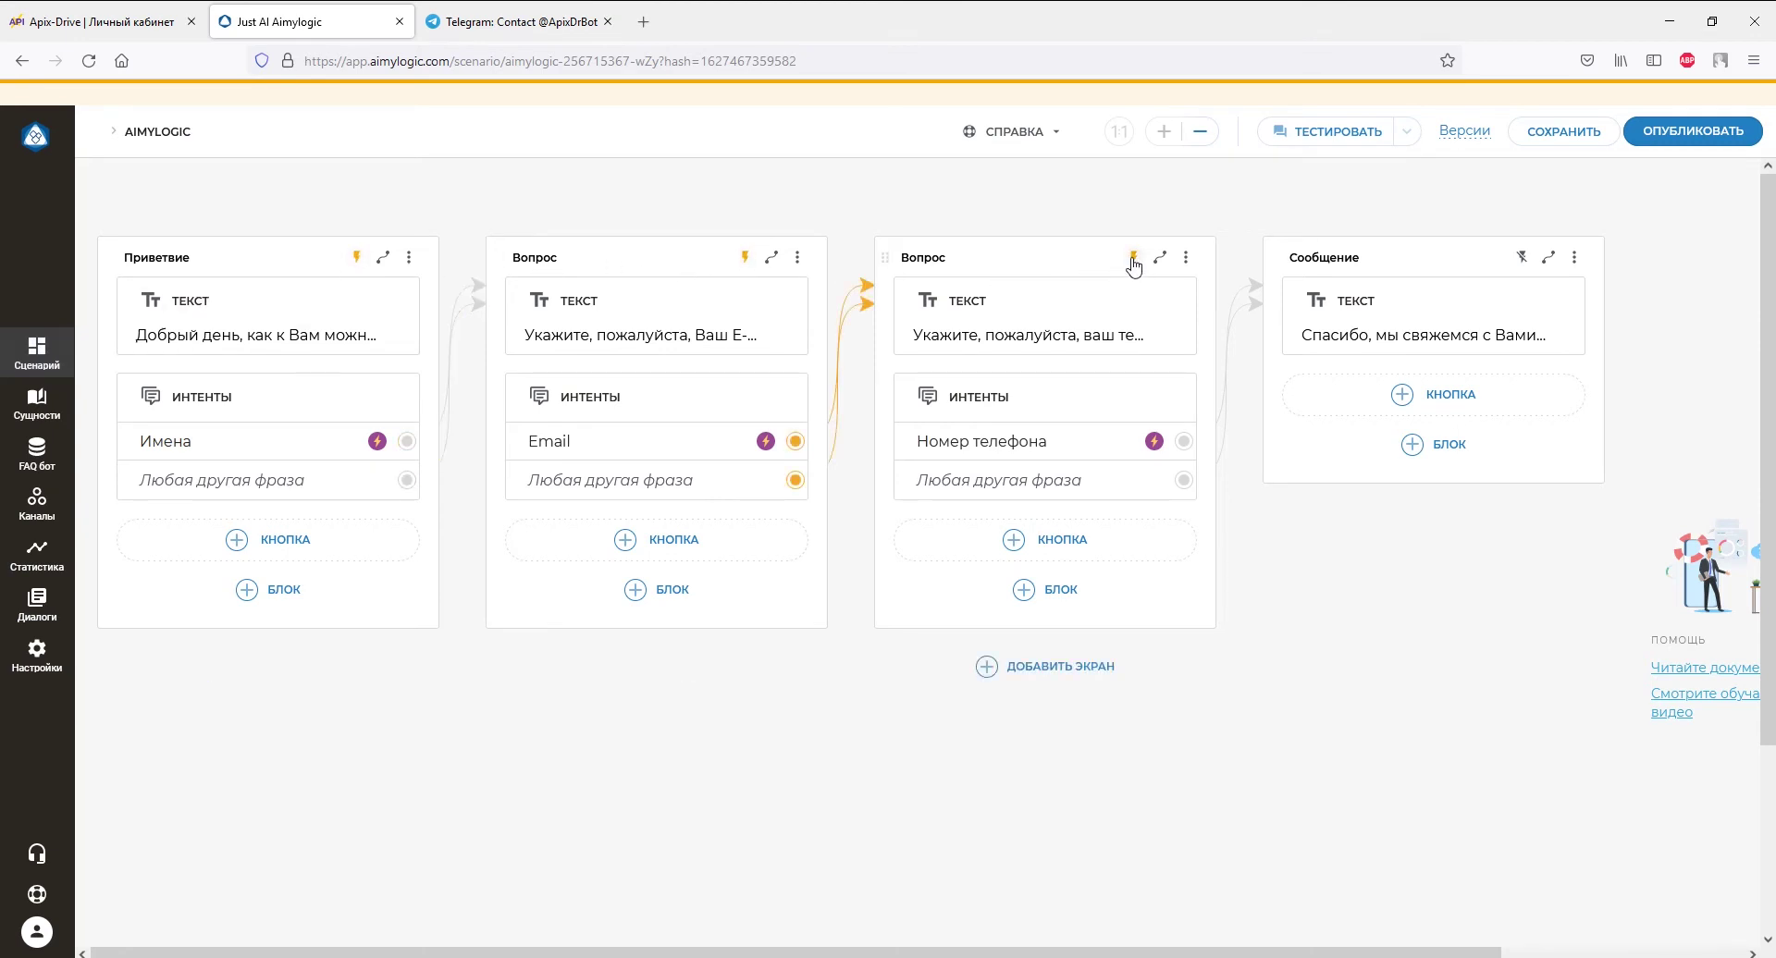
left_click(1132, 259)
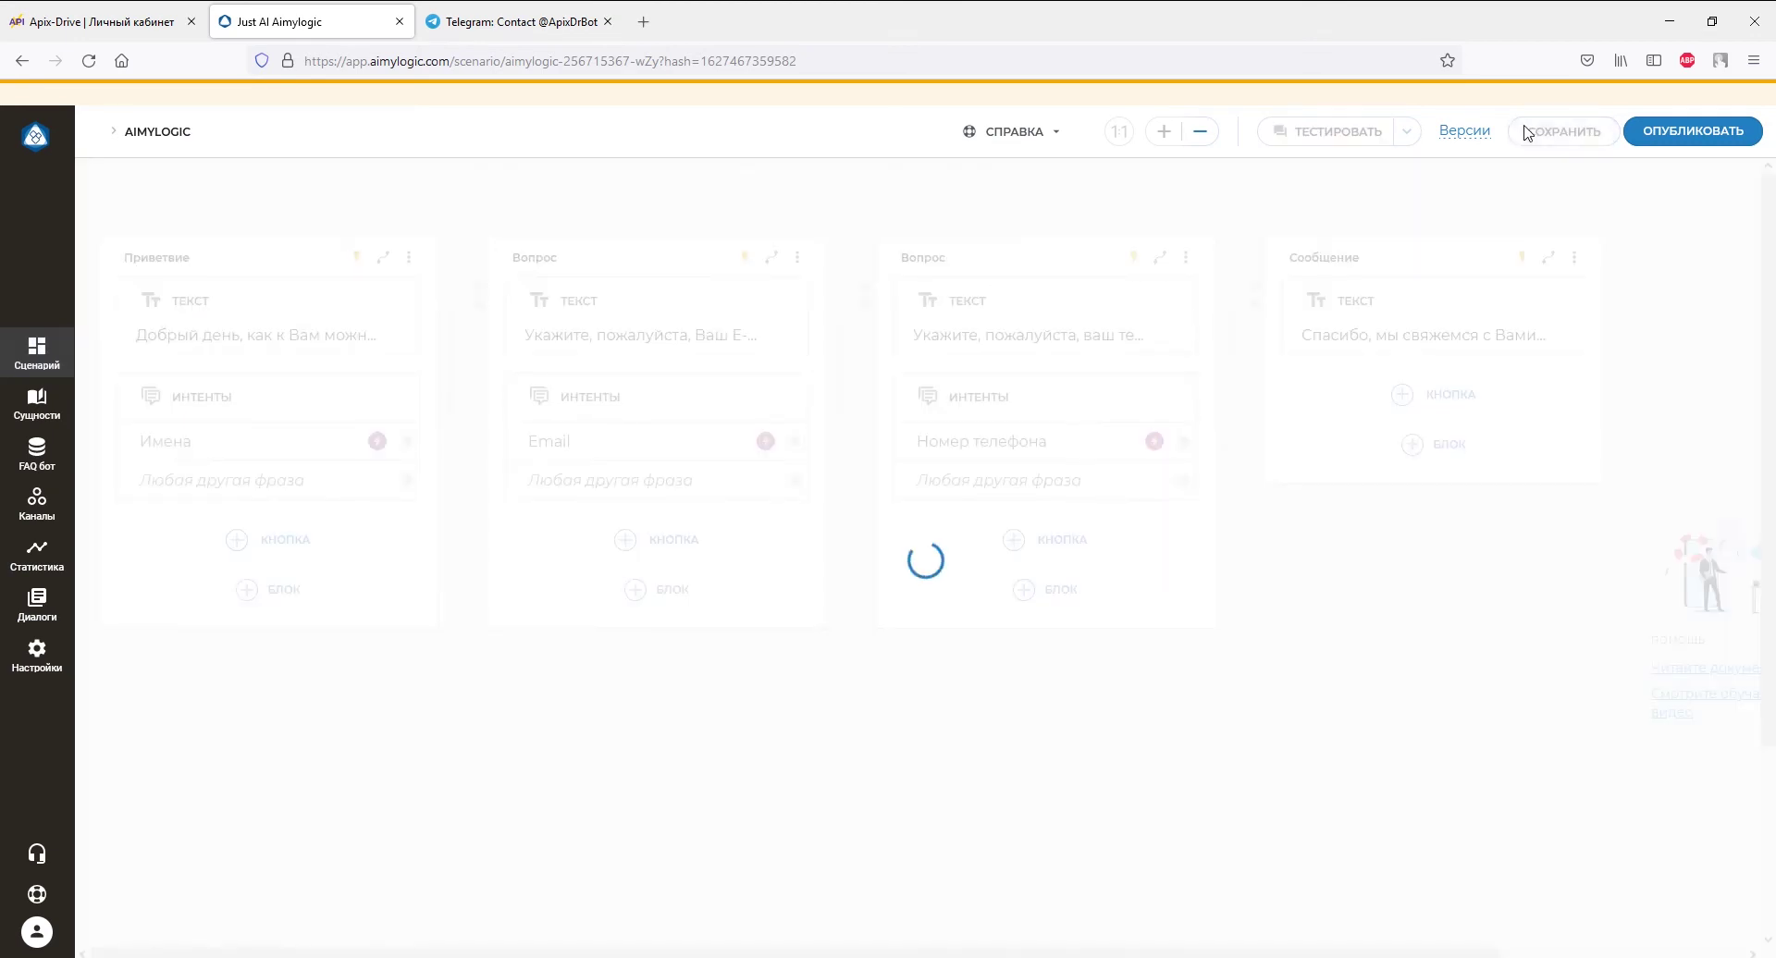
left_click(569, 20)
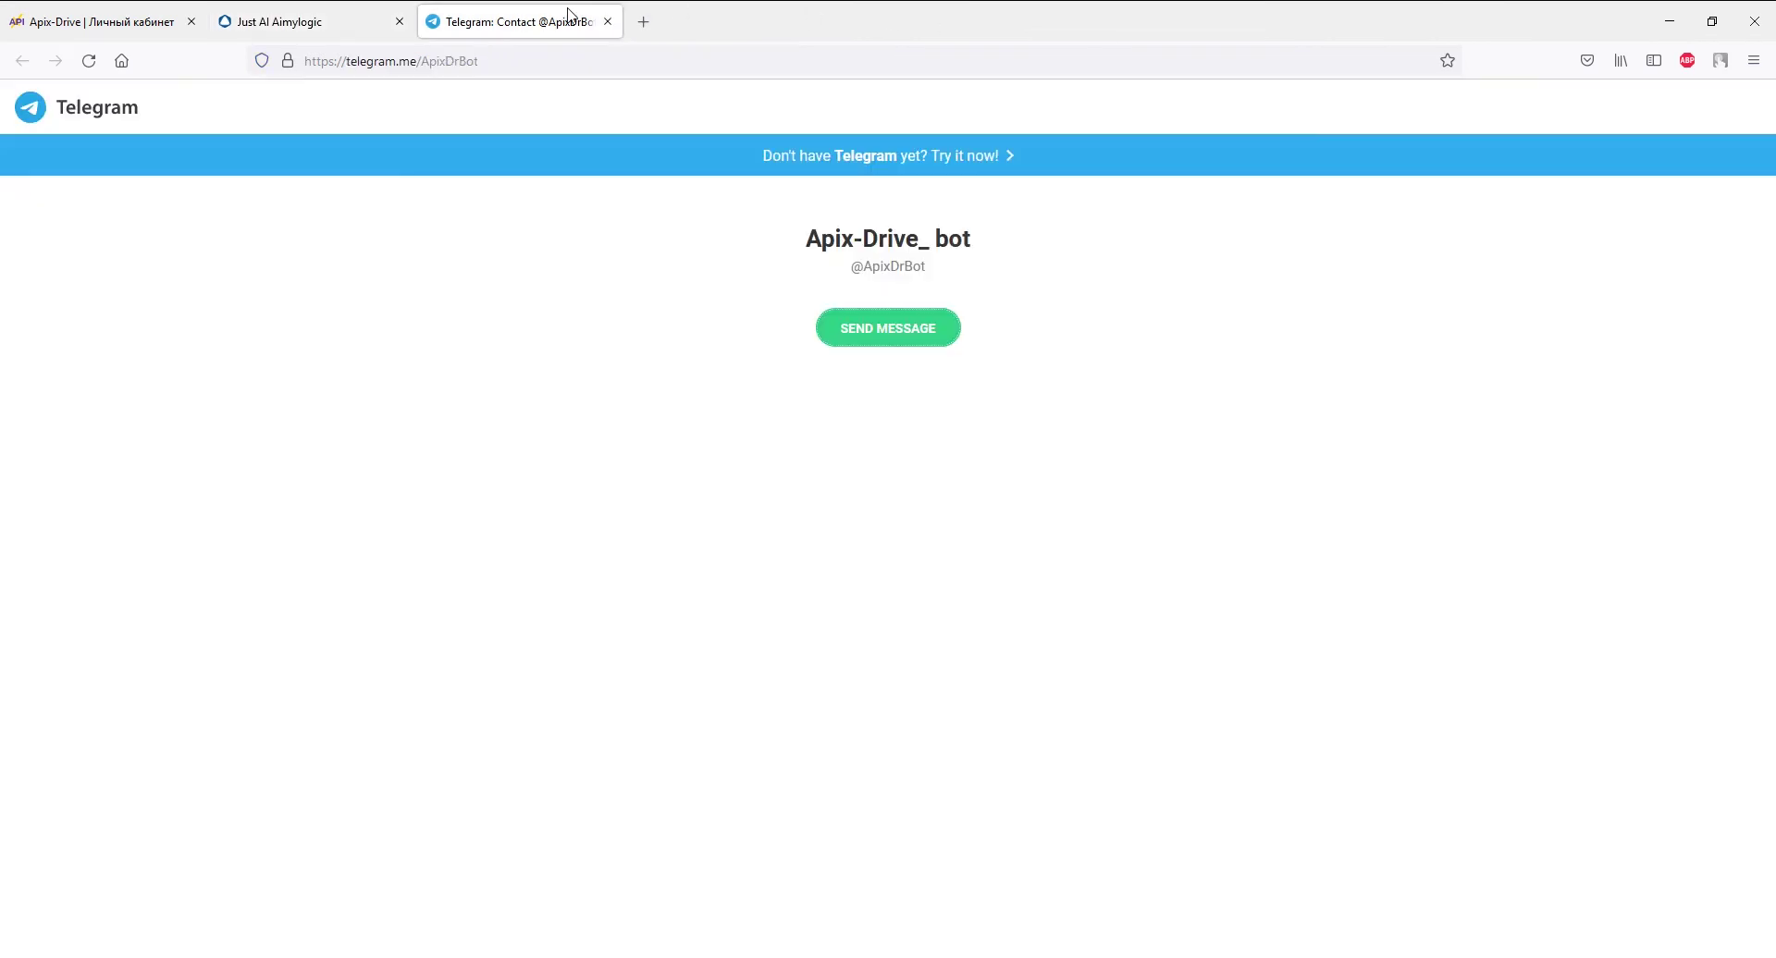
- Open the Apix-Drive_ bot chat in Telegram Desktop and start the conversation
left_click(837, 323)
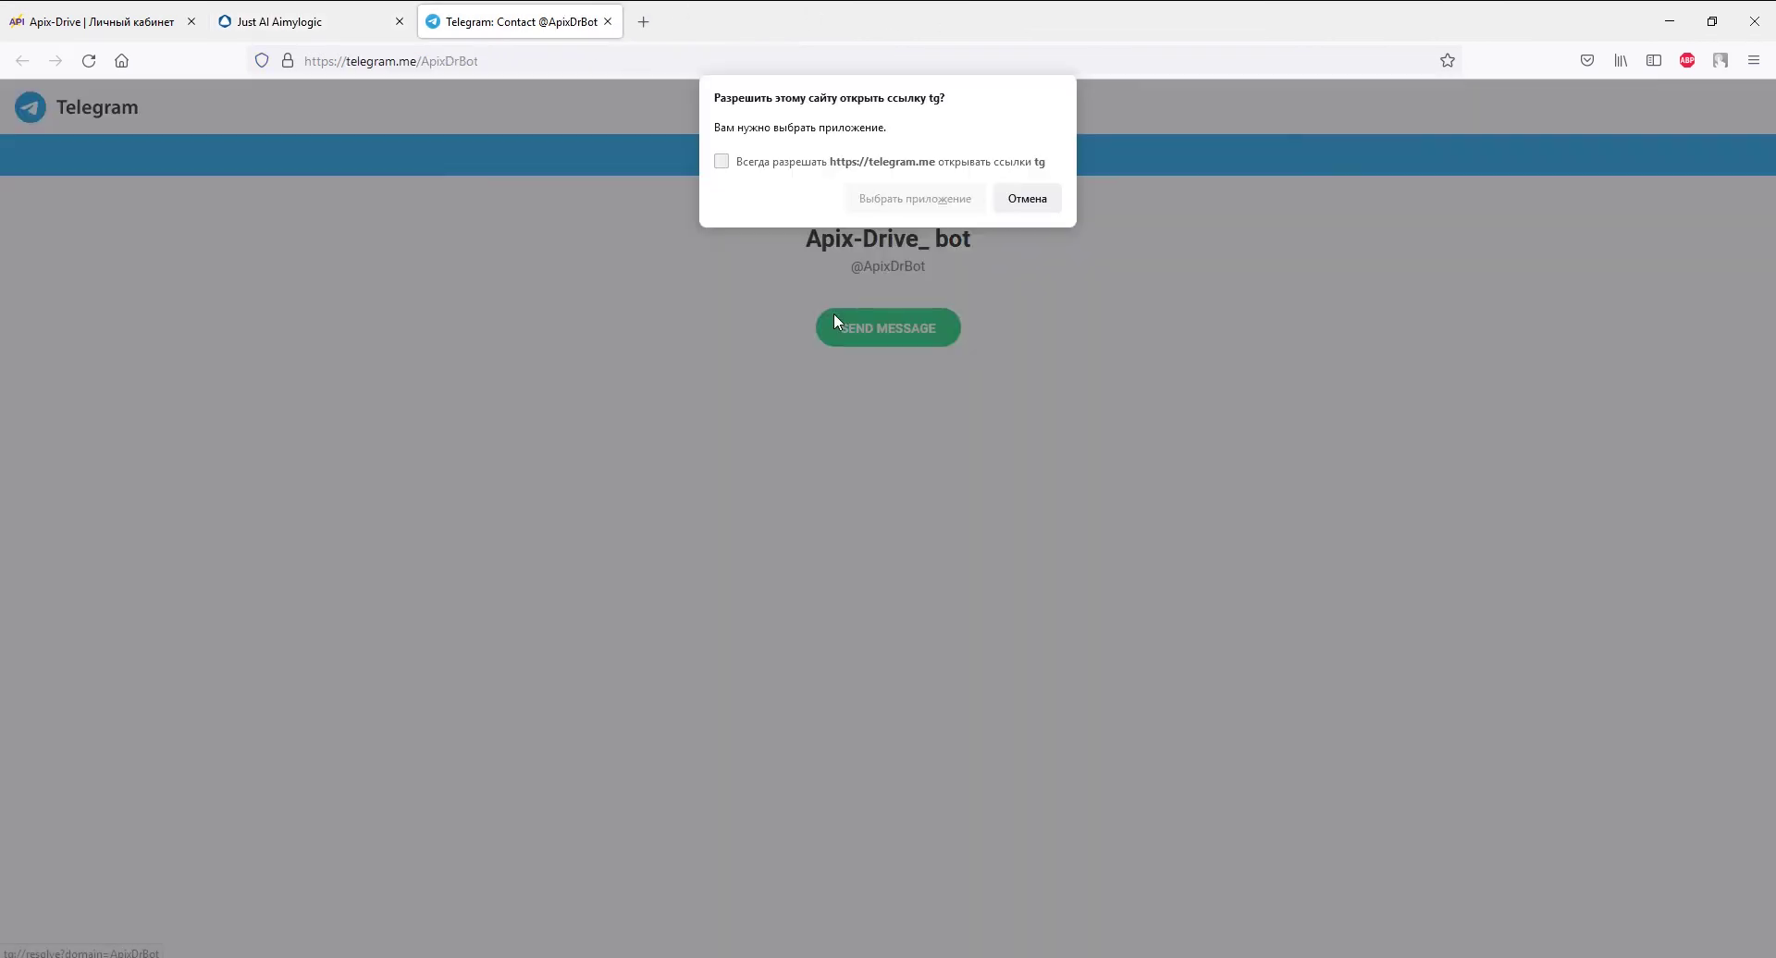
left_click(870, 199)
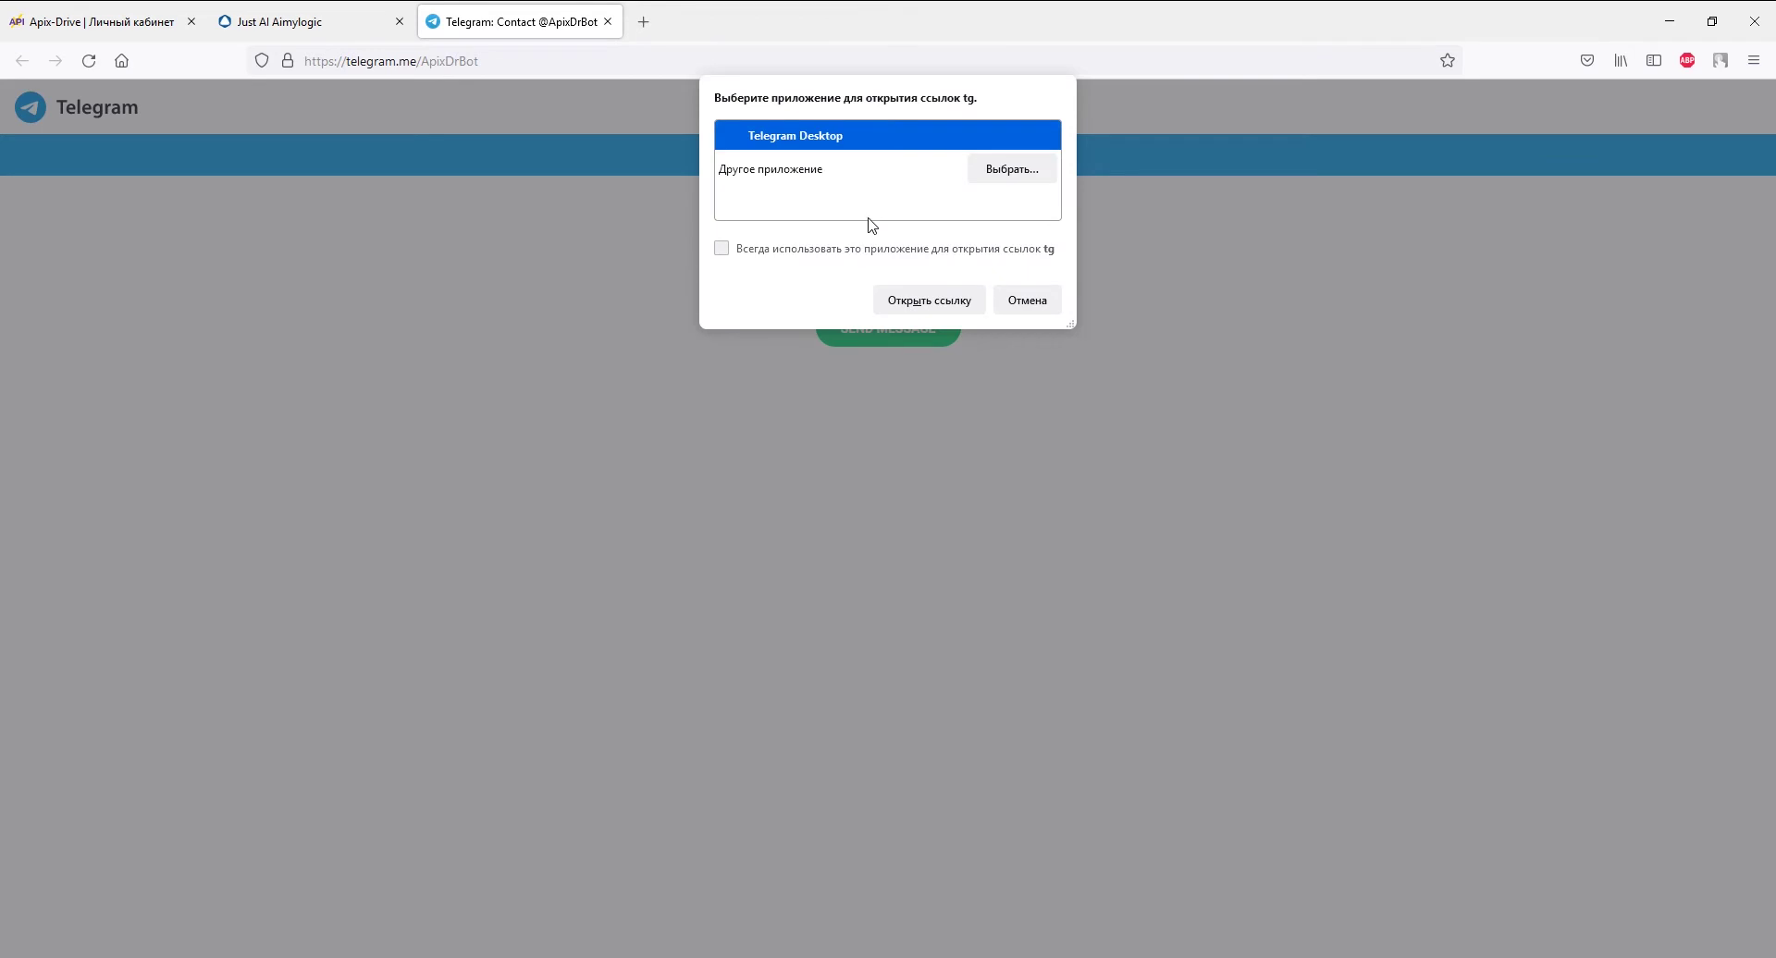
left_click(875, 309)
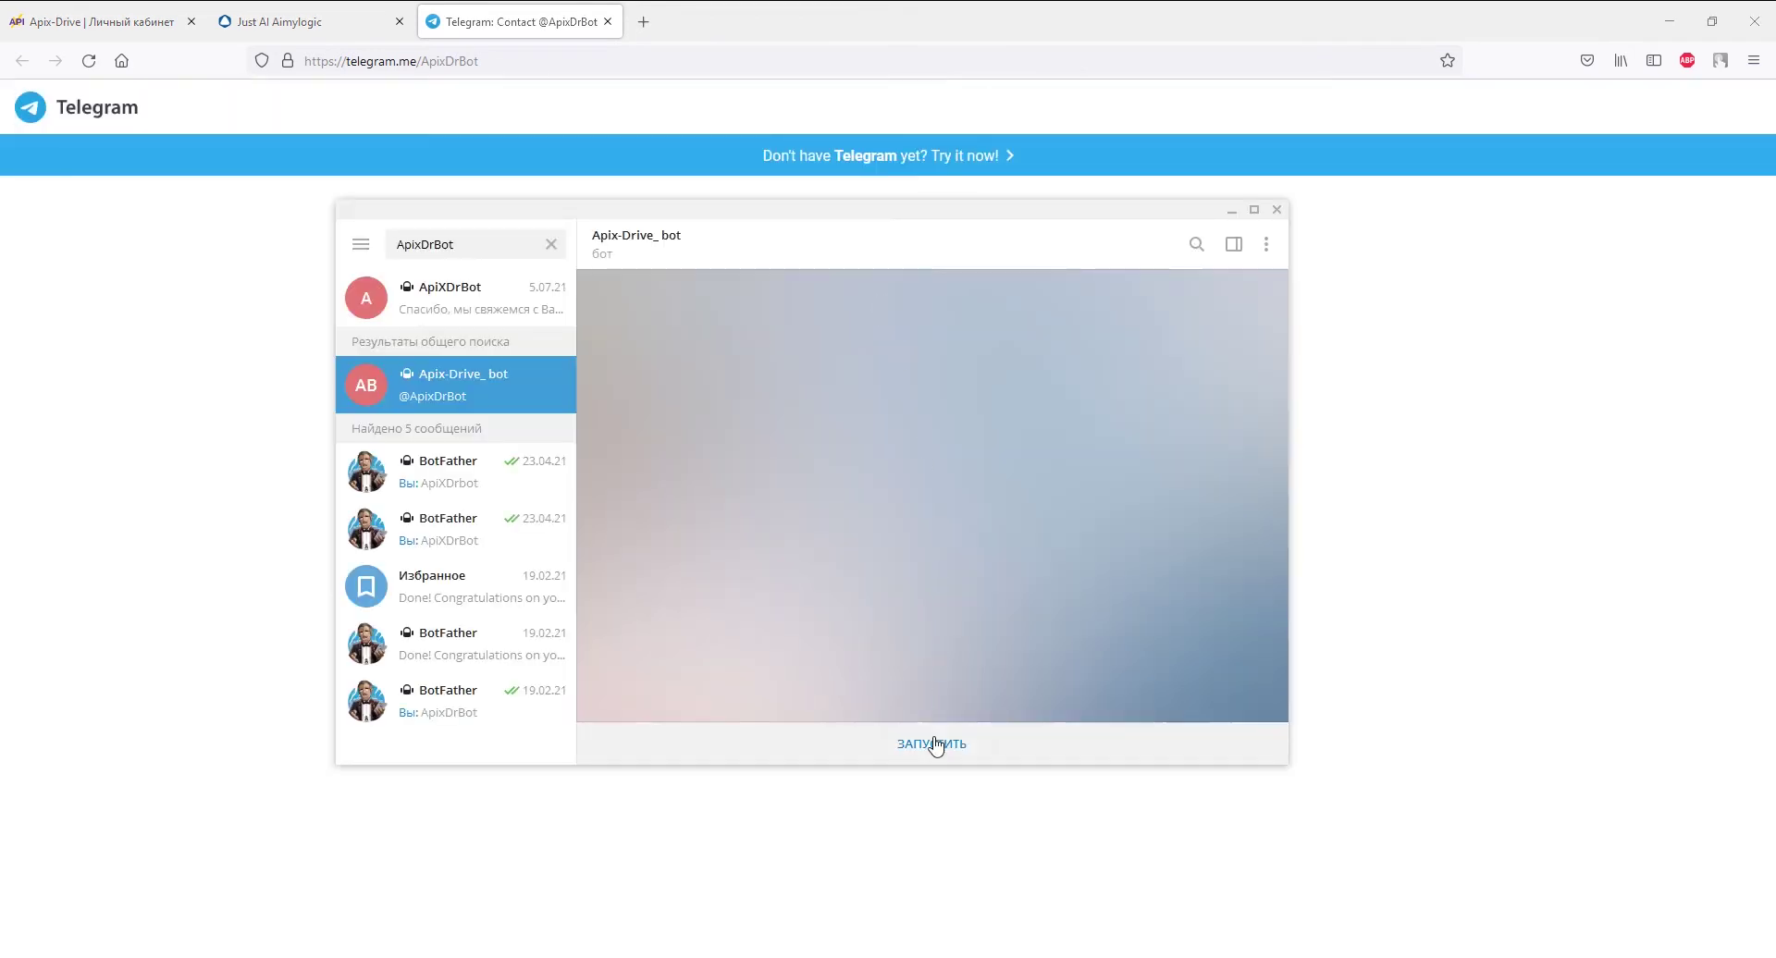
left_click(931, 743)
- Answer the bot with a name, an e-mail address and a phone number
type("Дарья")
key("Return")
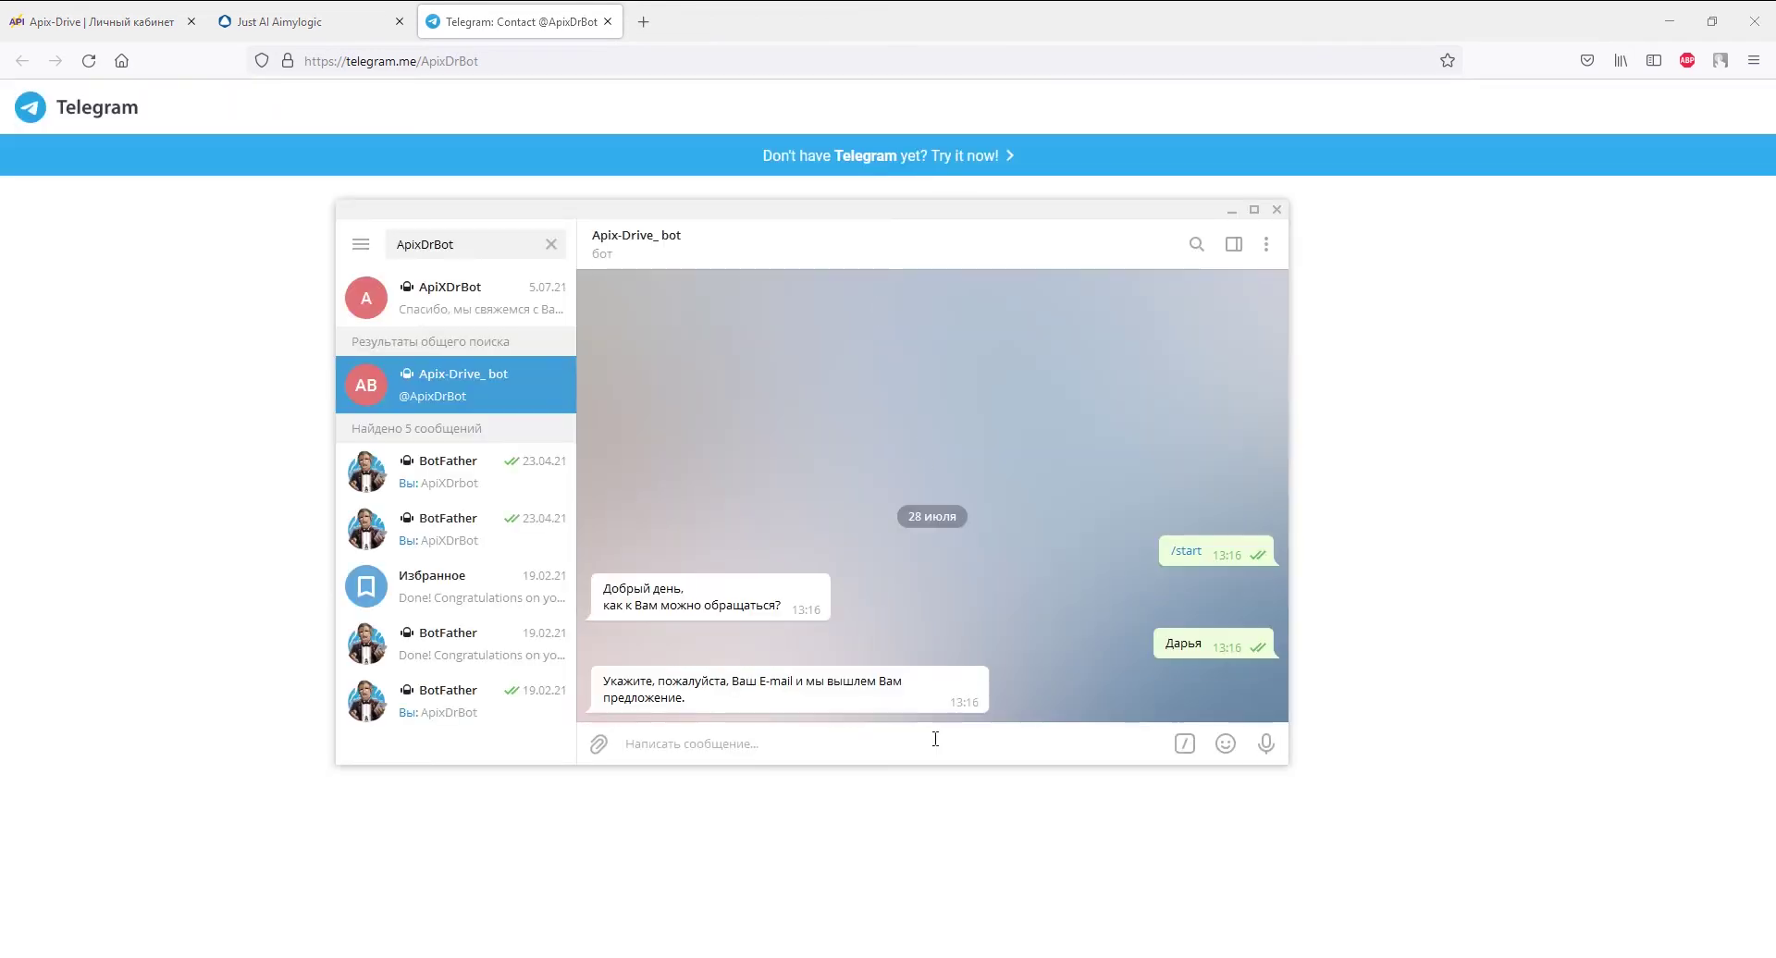
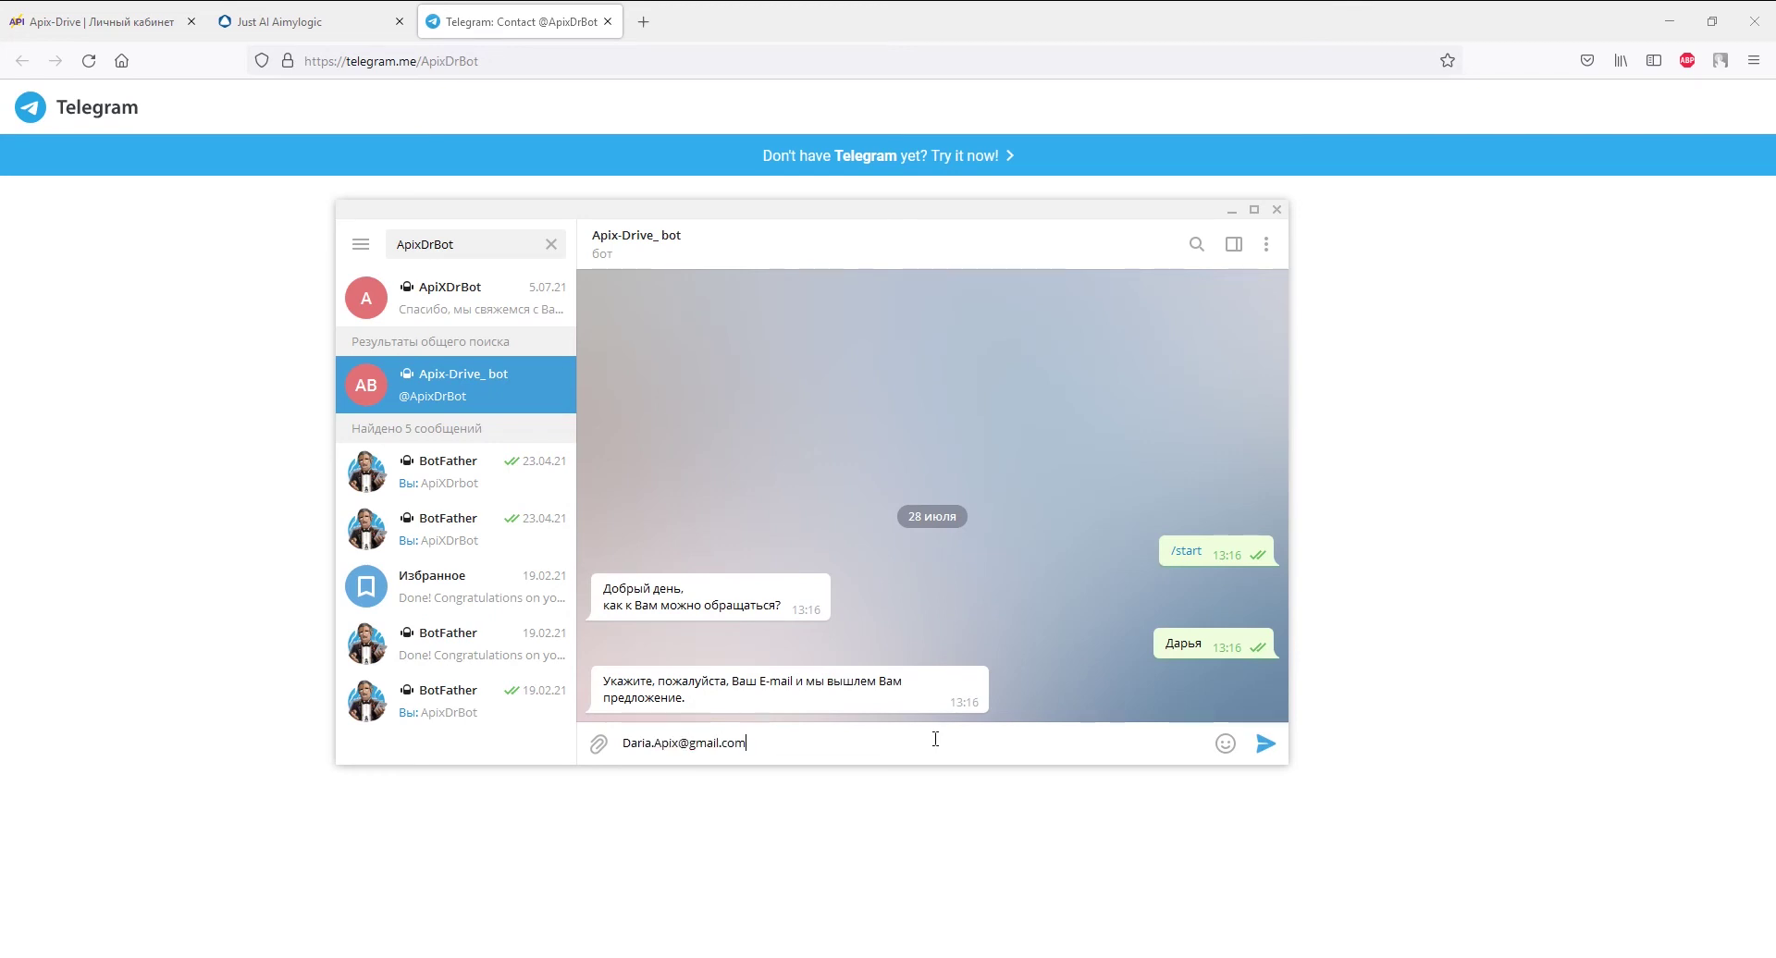
key("Return")
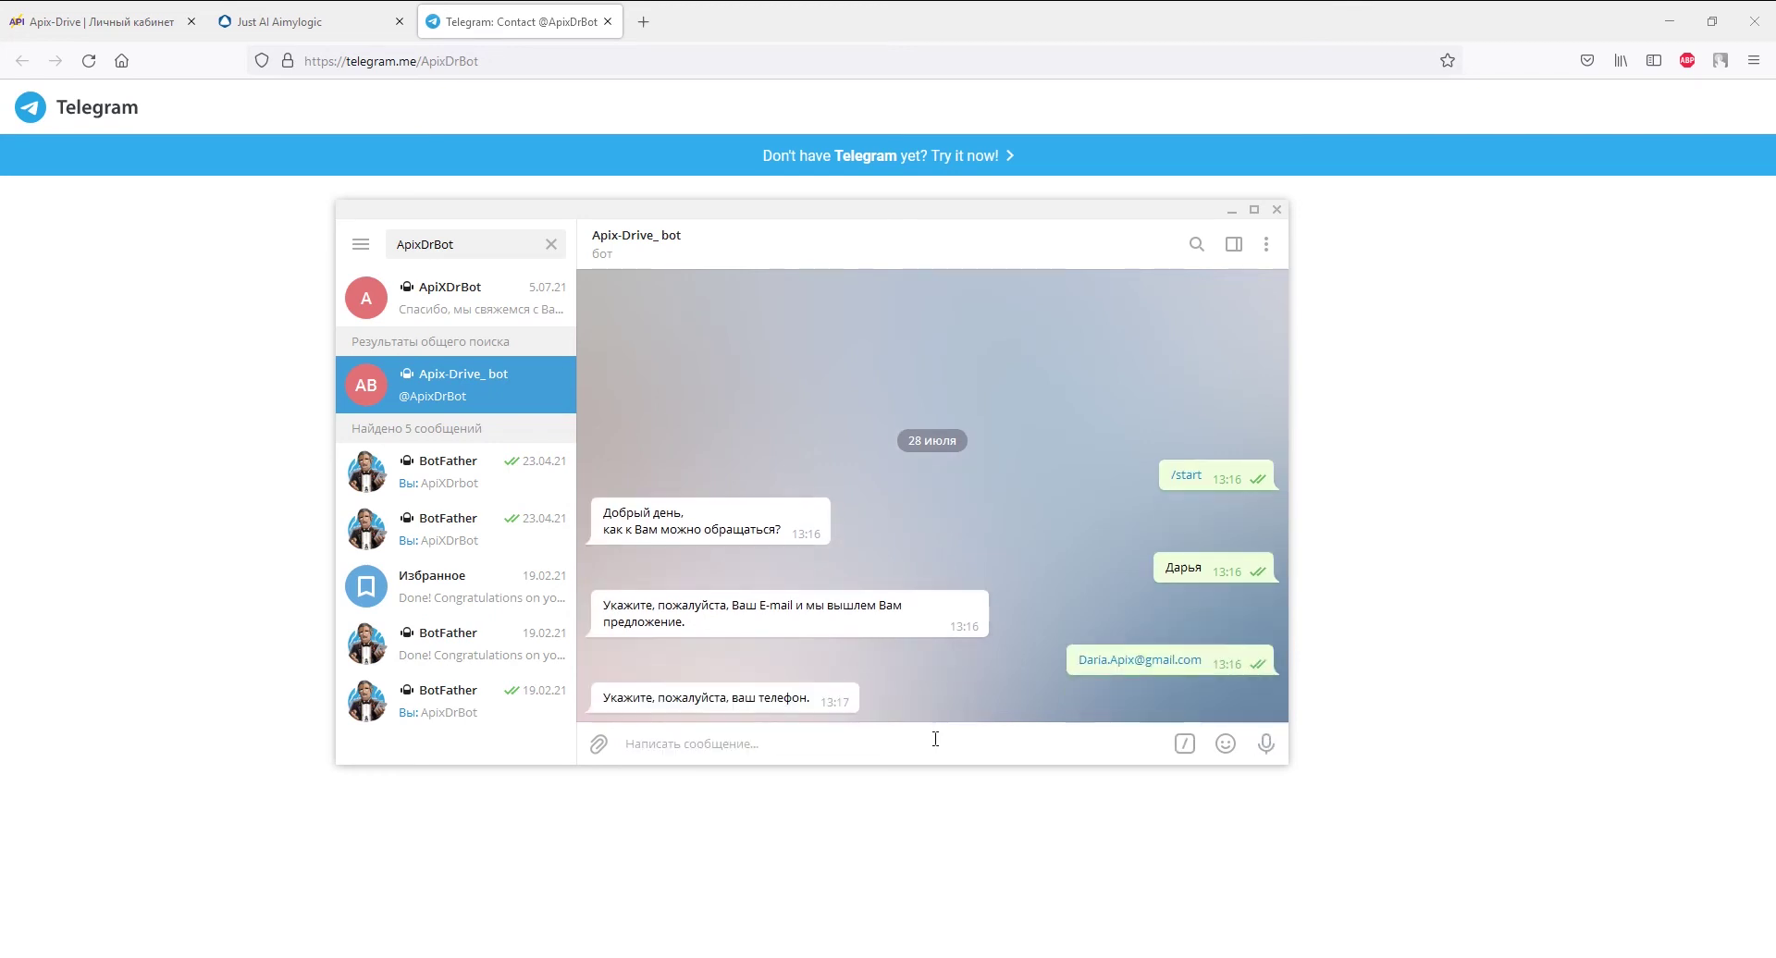
type("+380930000000")
key("Return")
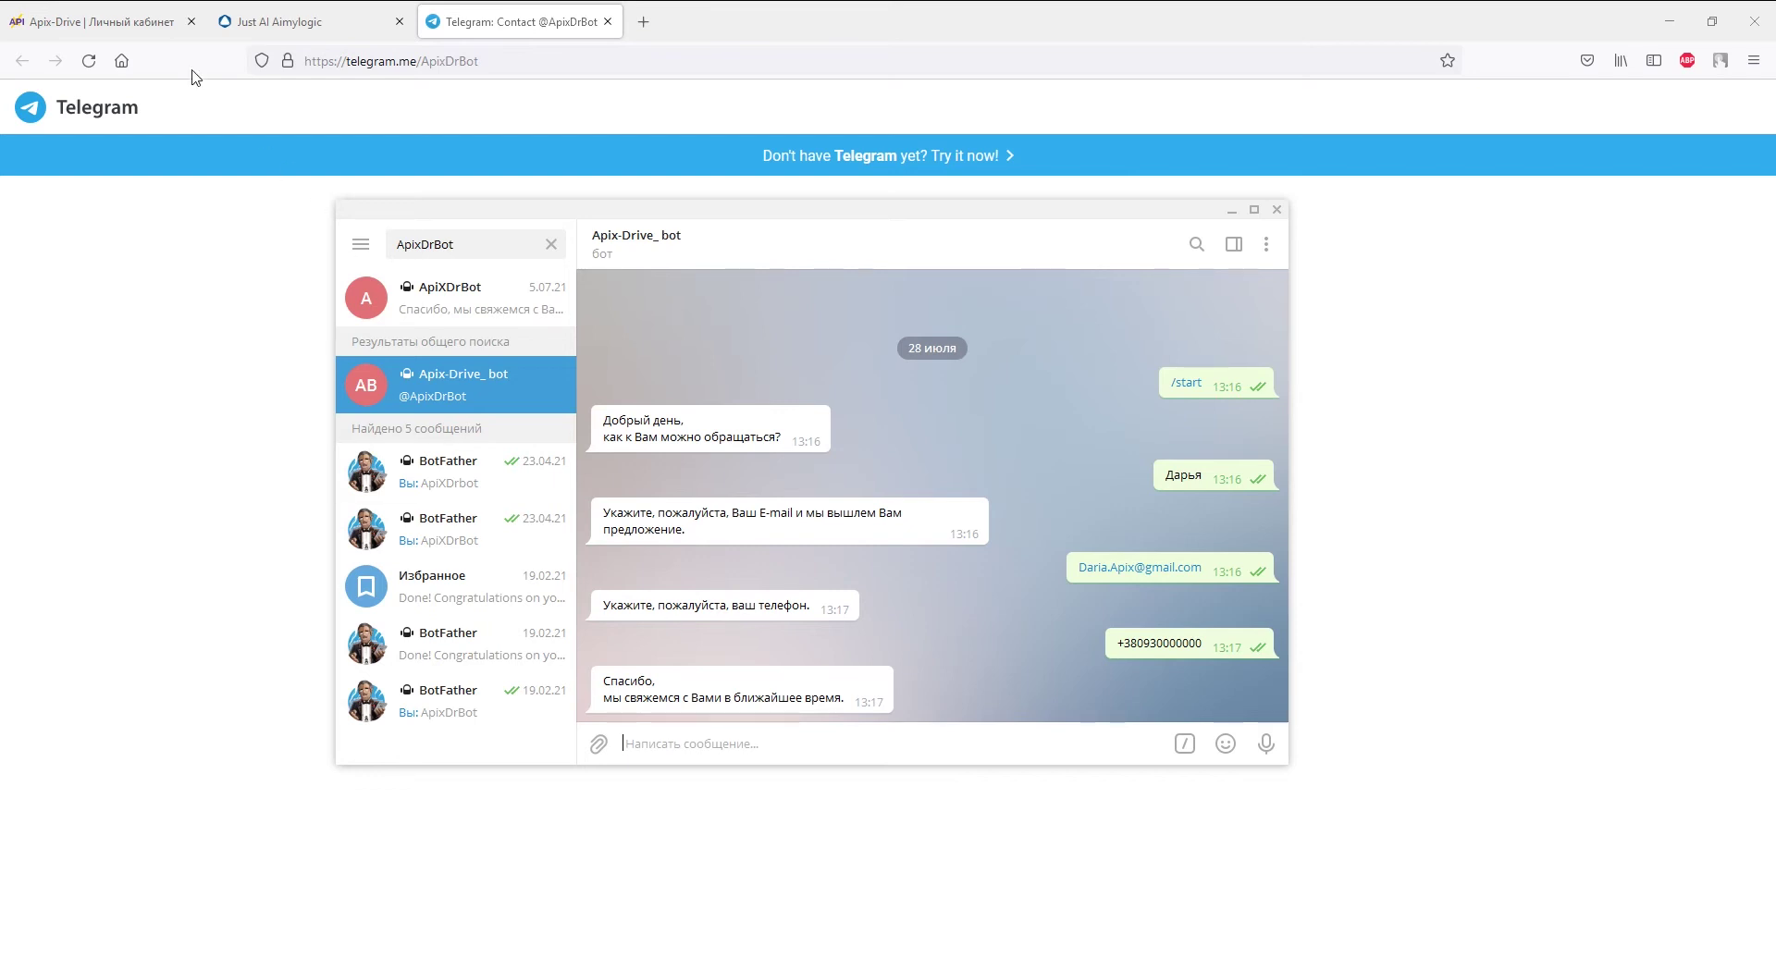
left_click(148, 20)
- Skip filtering and accept the loaded Aimylogic test data to complete the source
left_click(643, 636)
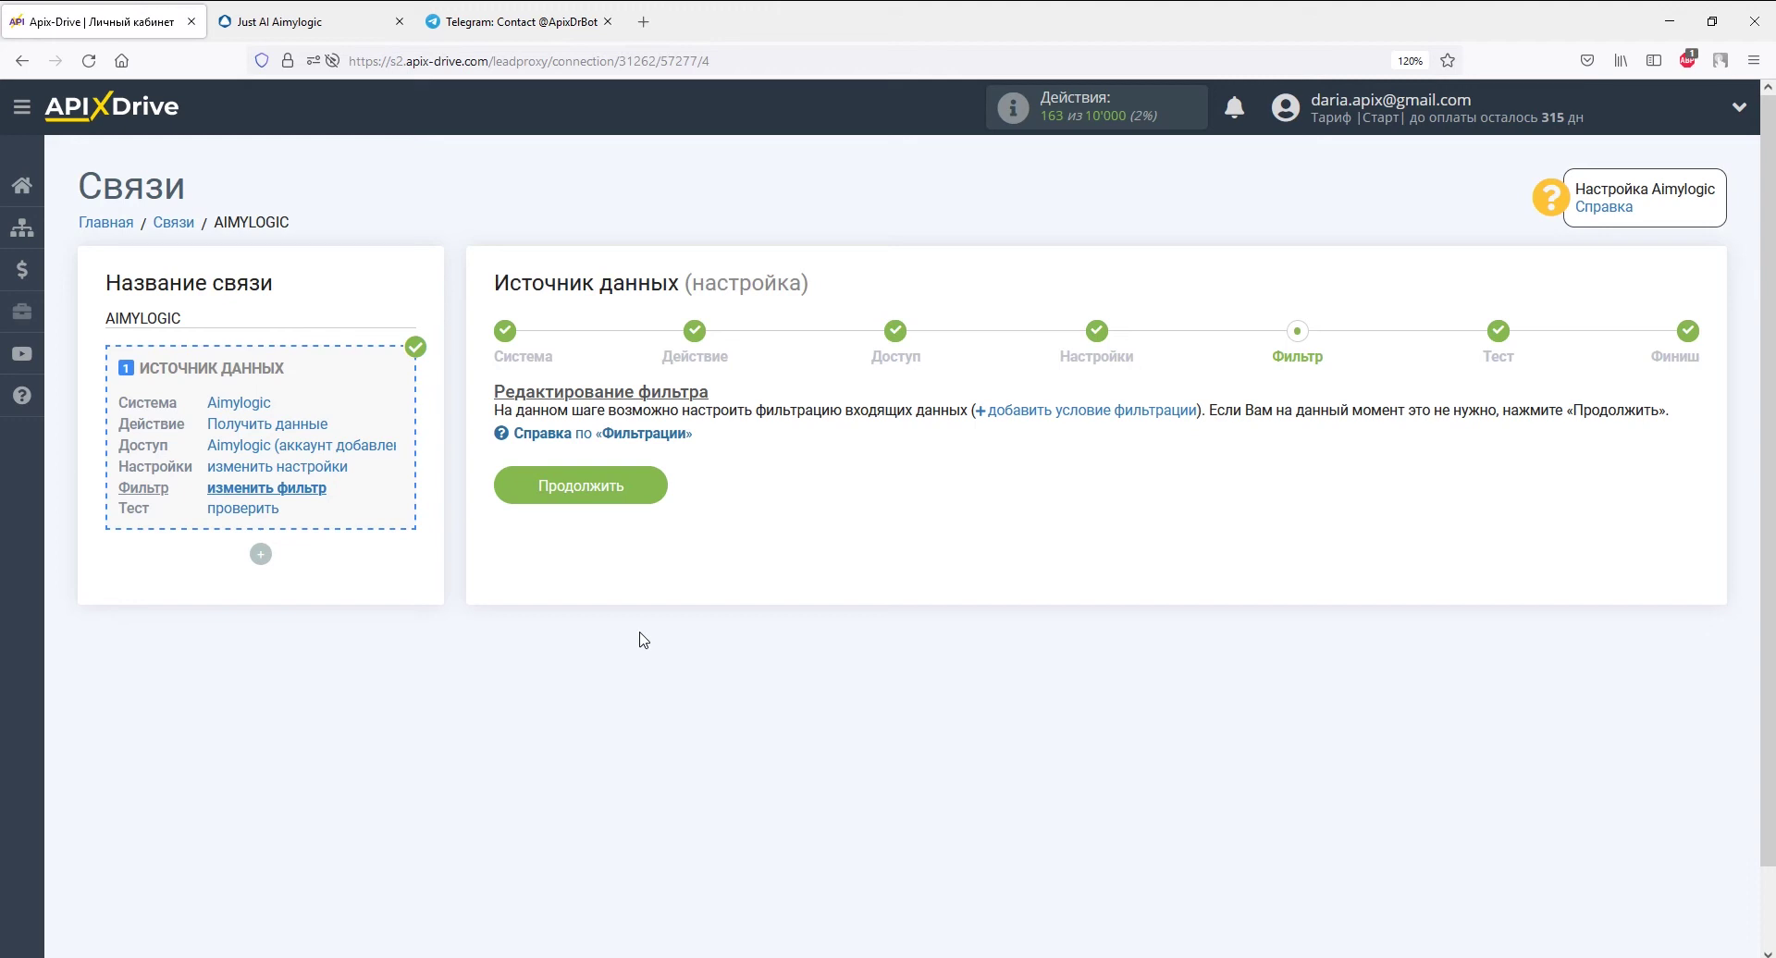
left_click(644, 490)
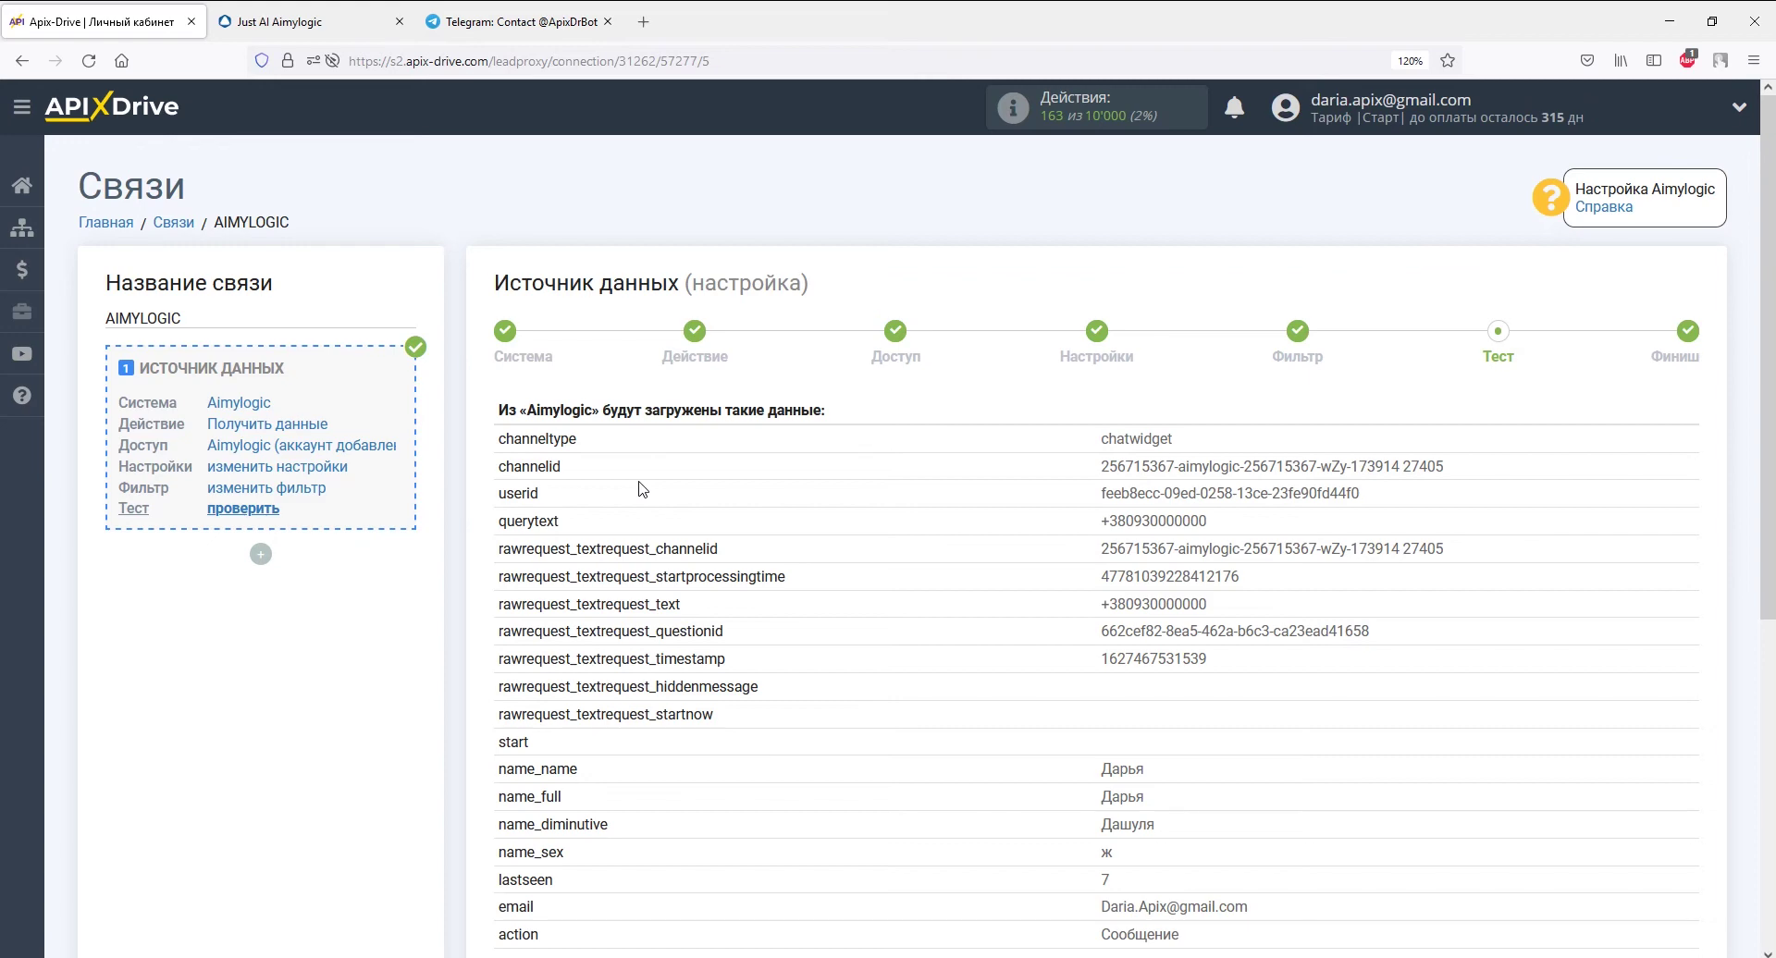
scroll(643, 489, "down", 5)
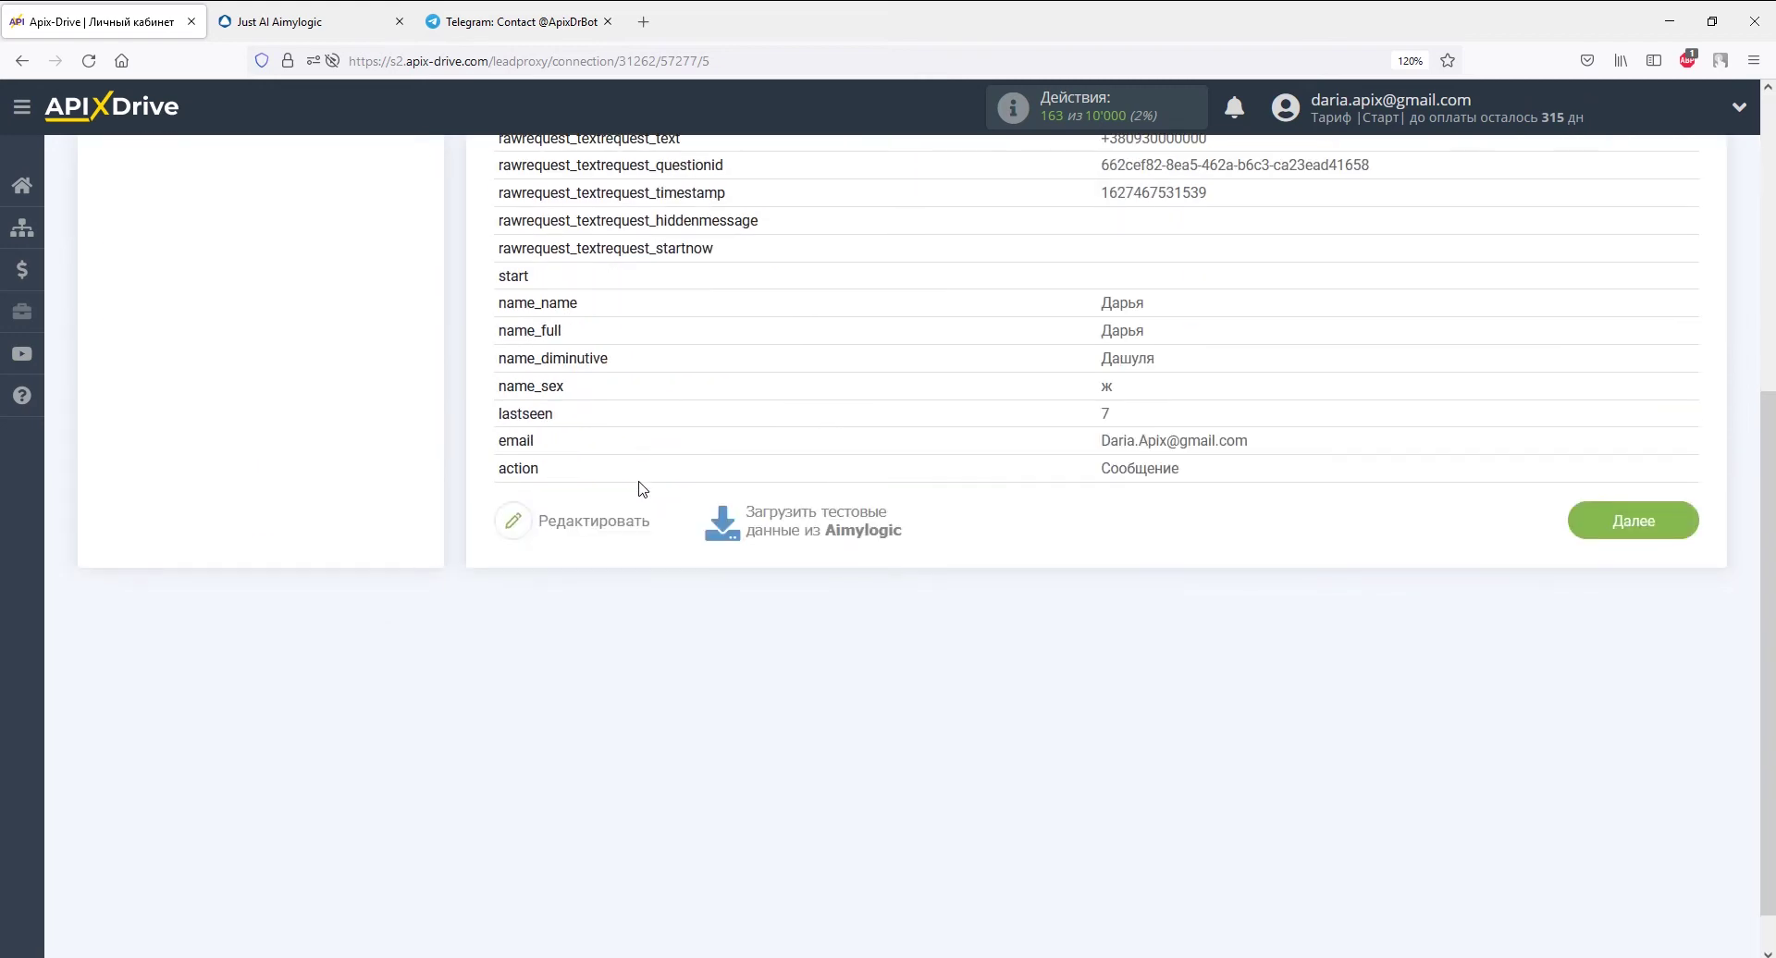
left_click(1634, 521)
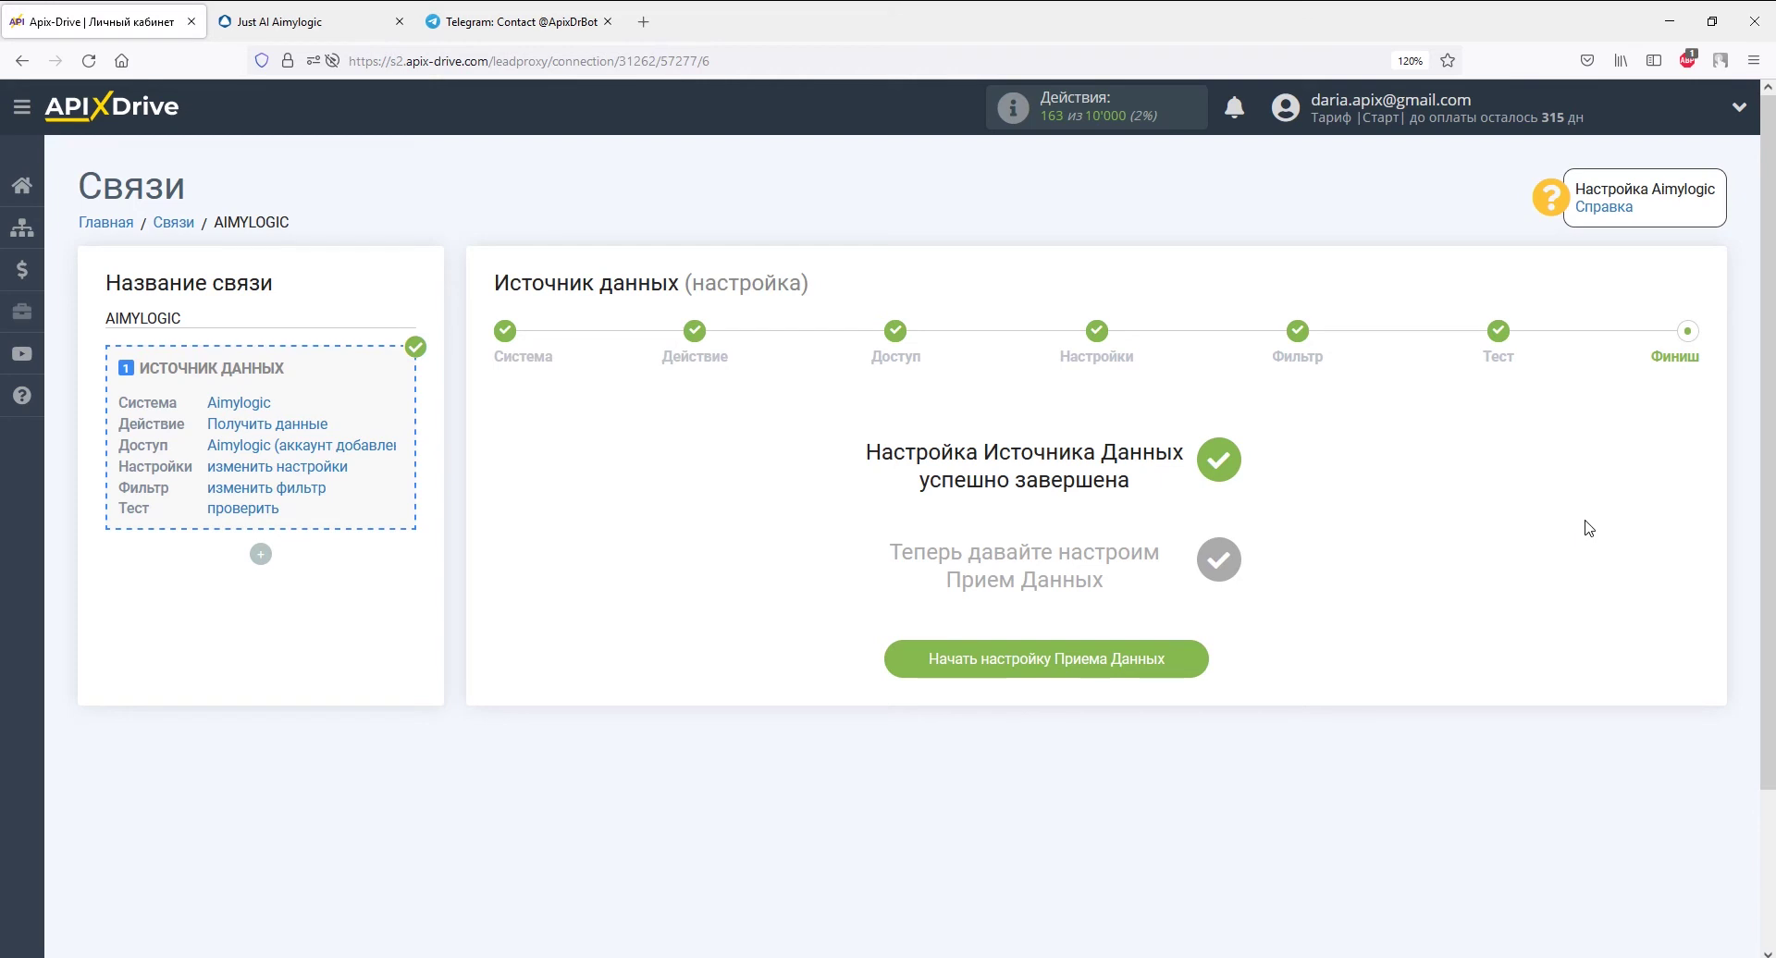
- Set YClients (прием) as the receiving system with the Отправка клиентов action
left_click(1182, 660)
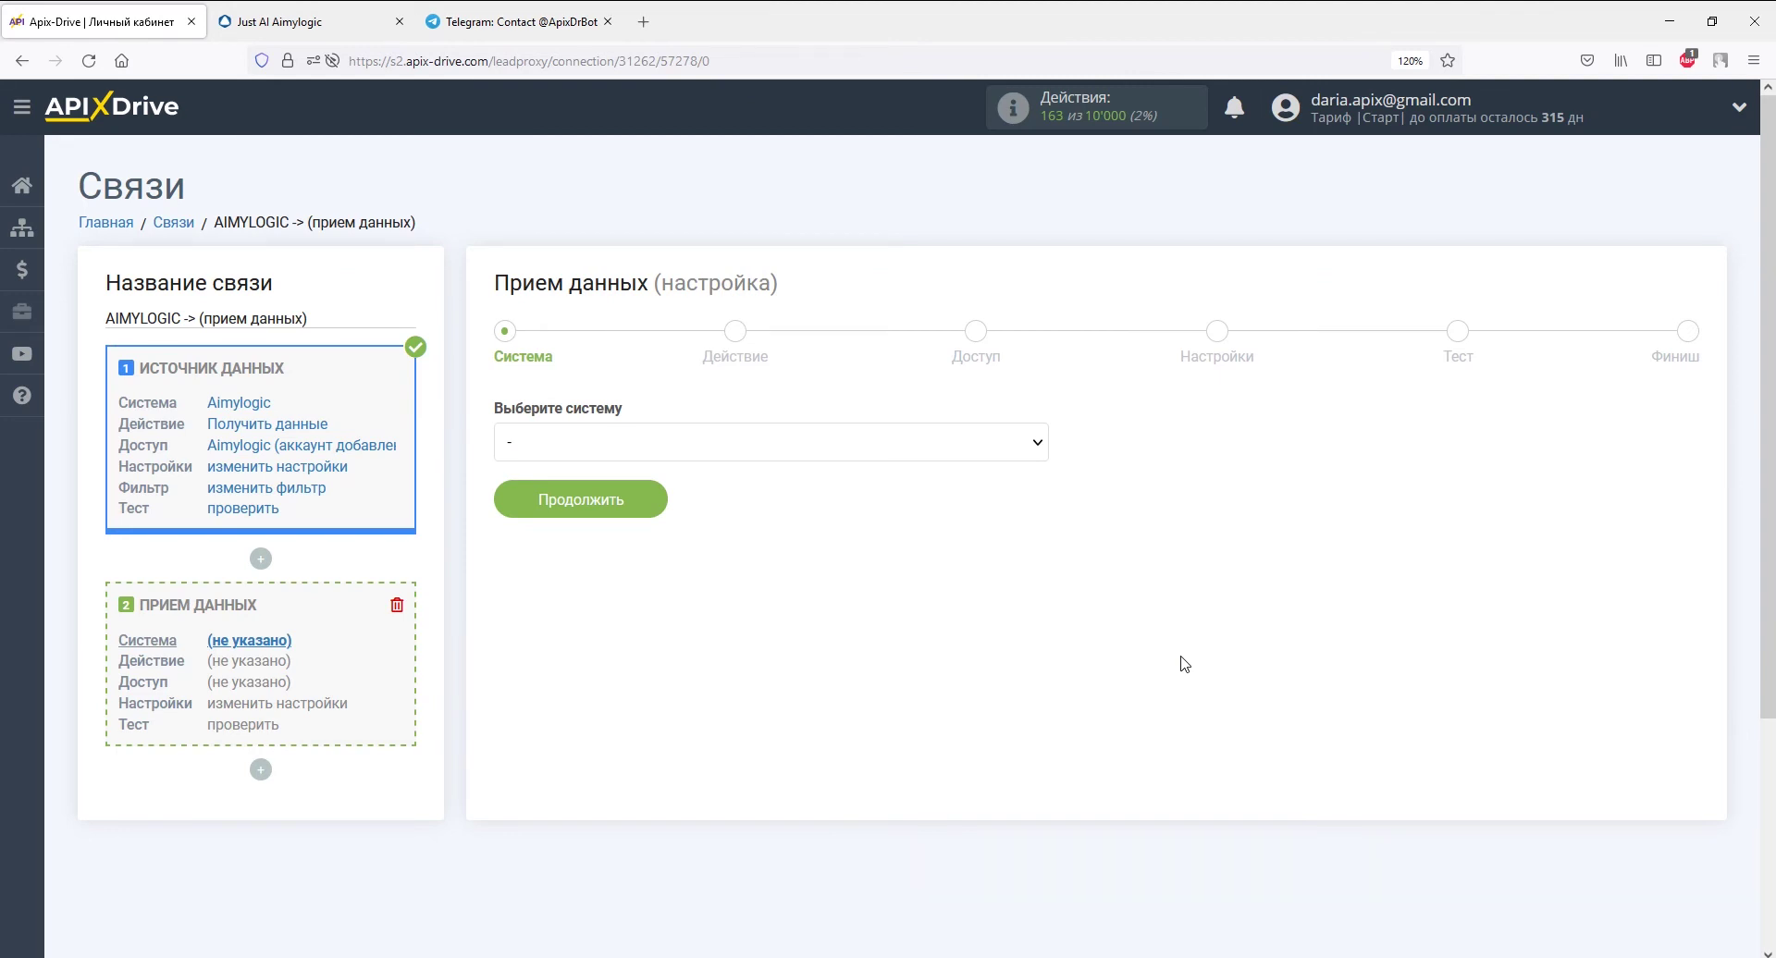
left_click(1041, 448)
left_click_drag(1040, 491, 1039, 895)
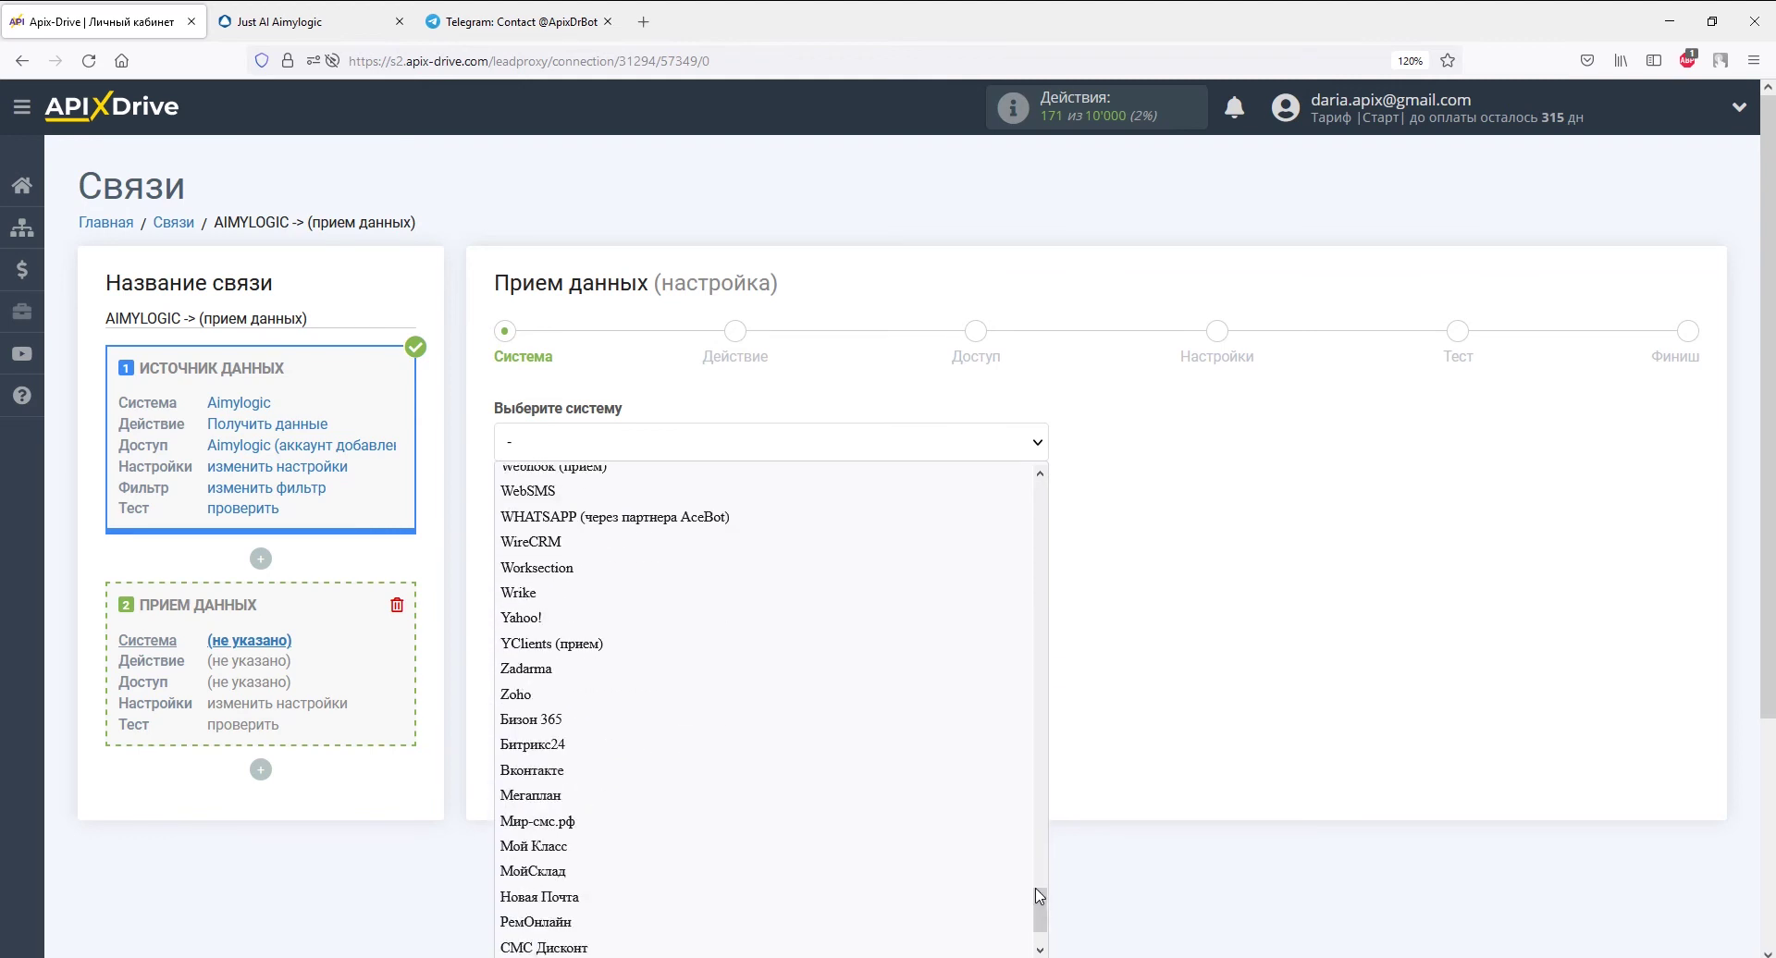
left_click(552, 643)
left_click(634, 500)
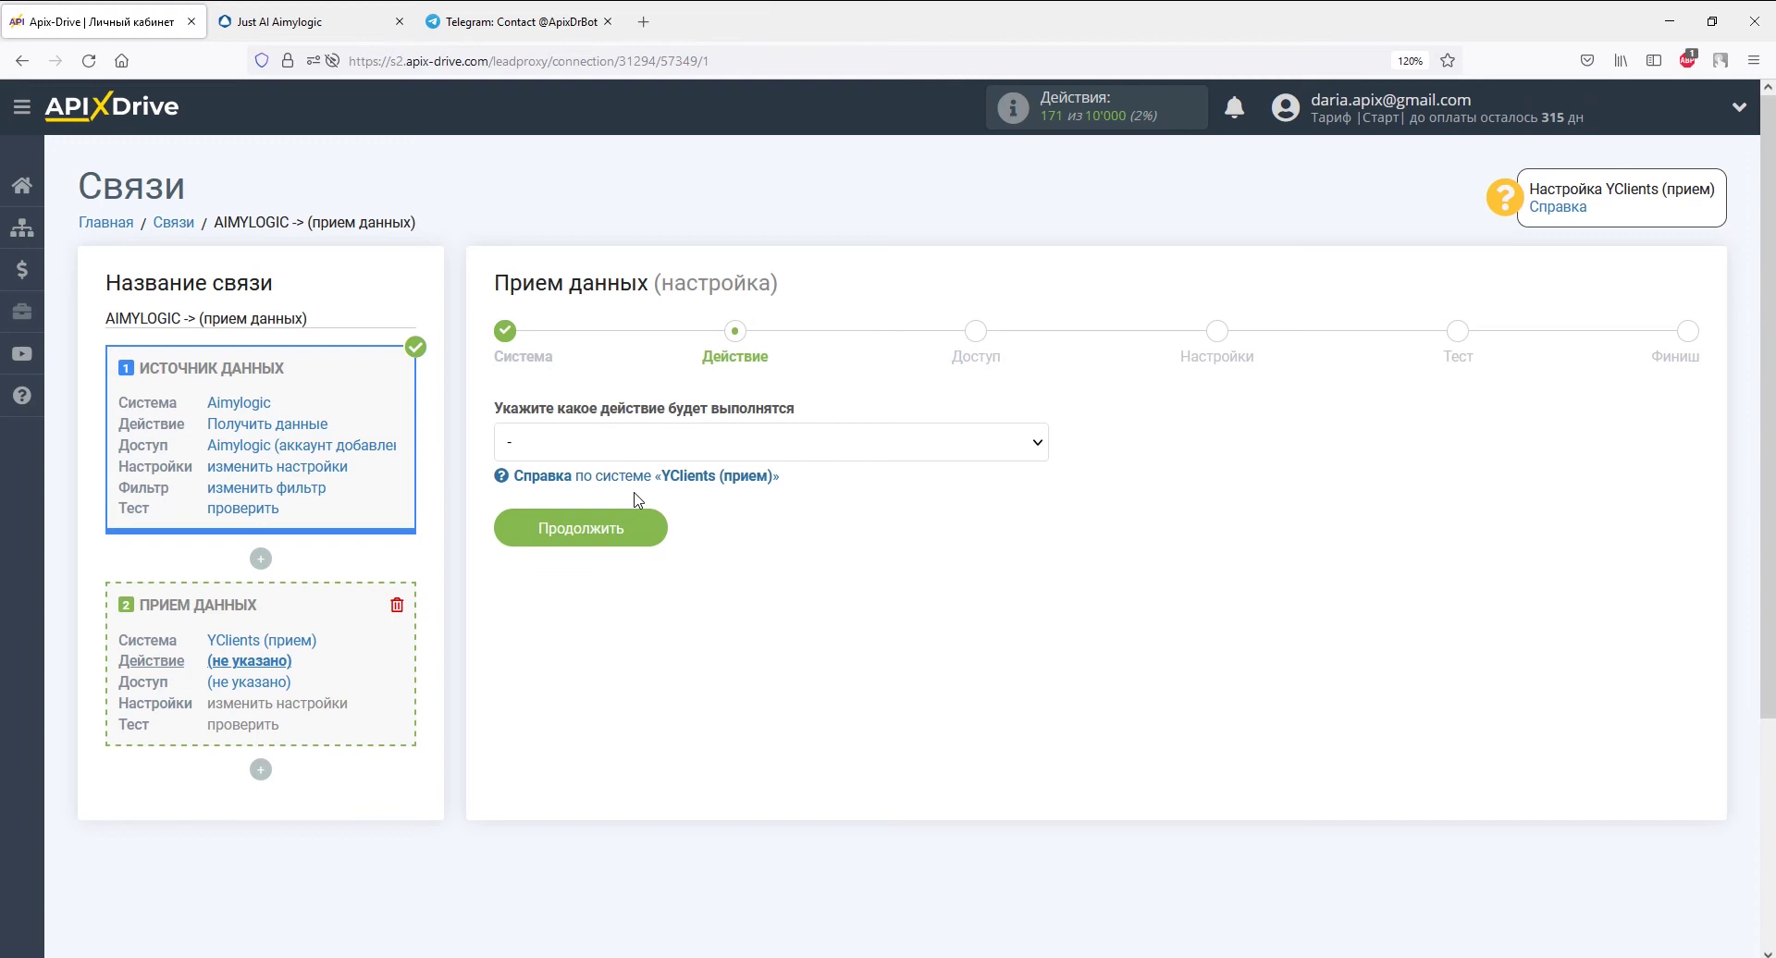
left_click(635, 444)
left_click(635, 503)
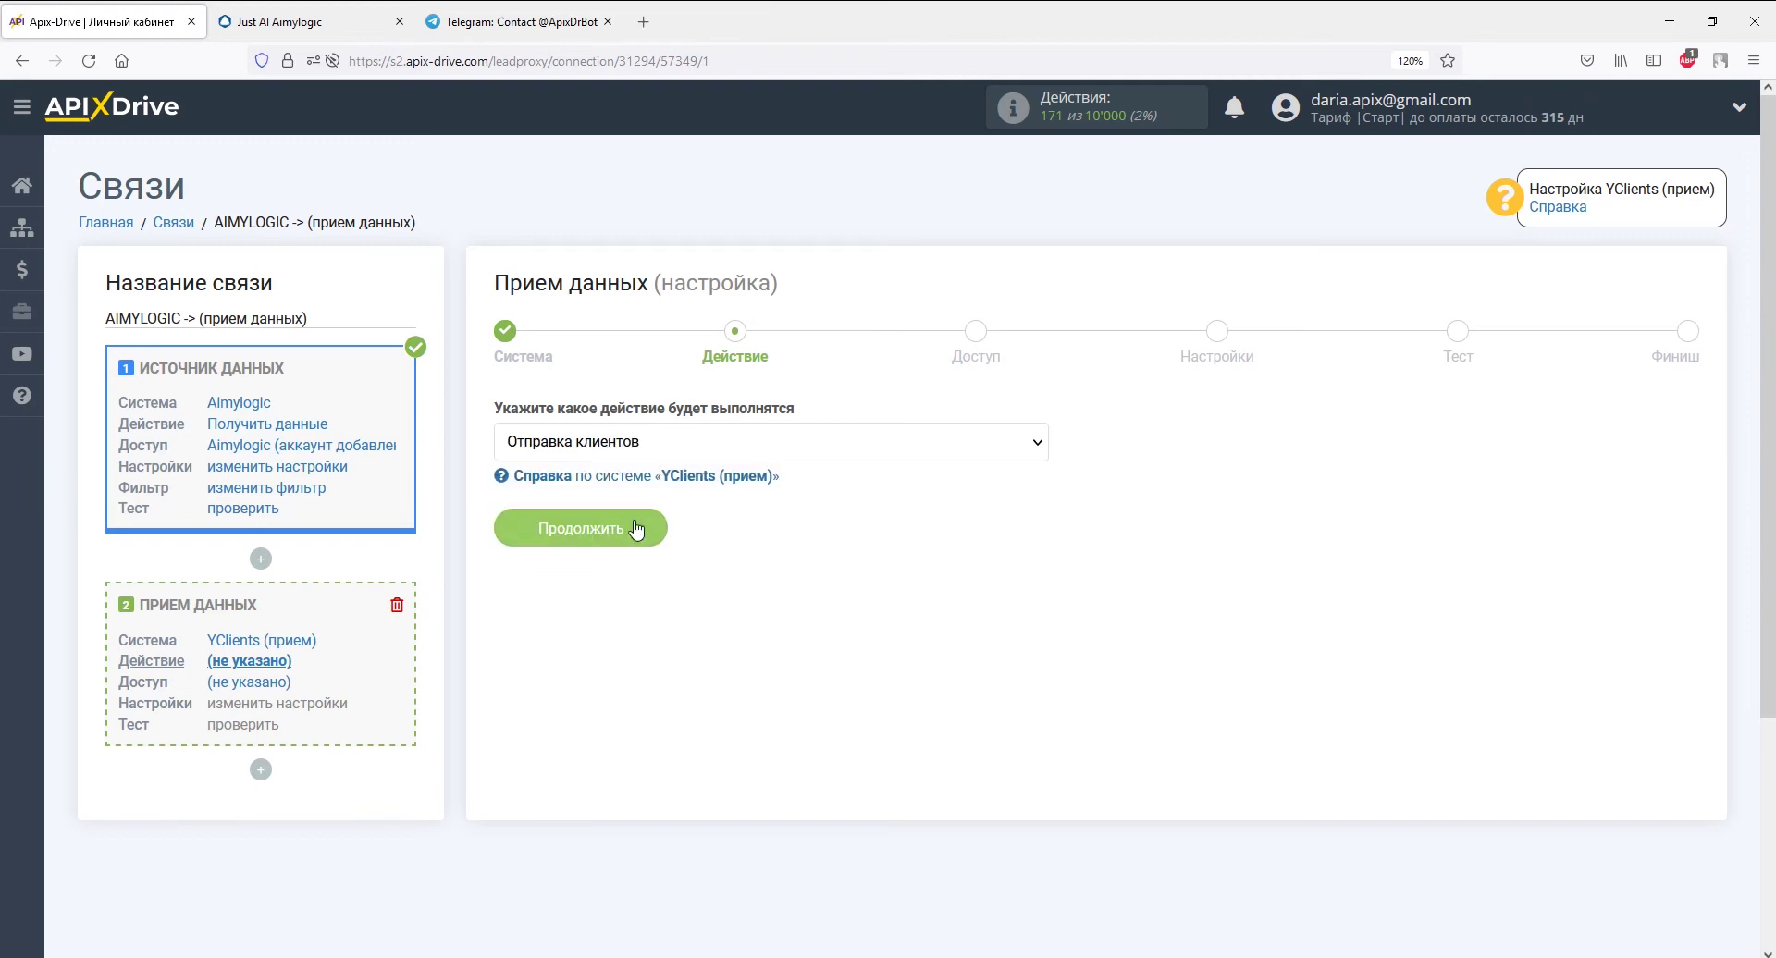
left_click(637, 527)
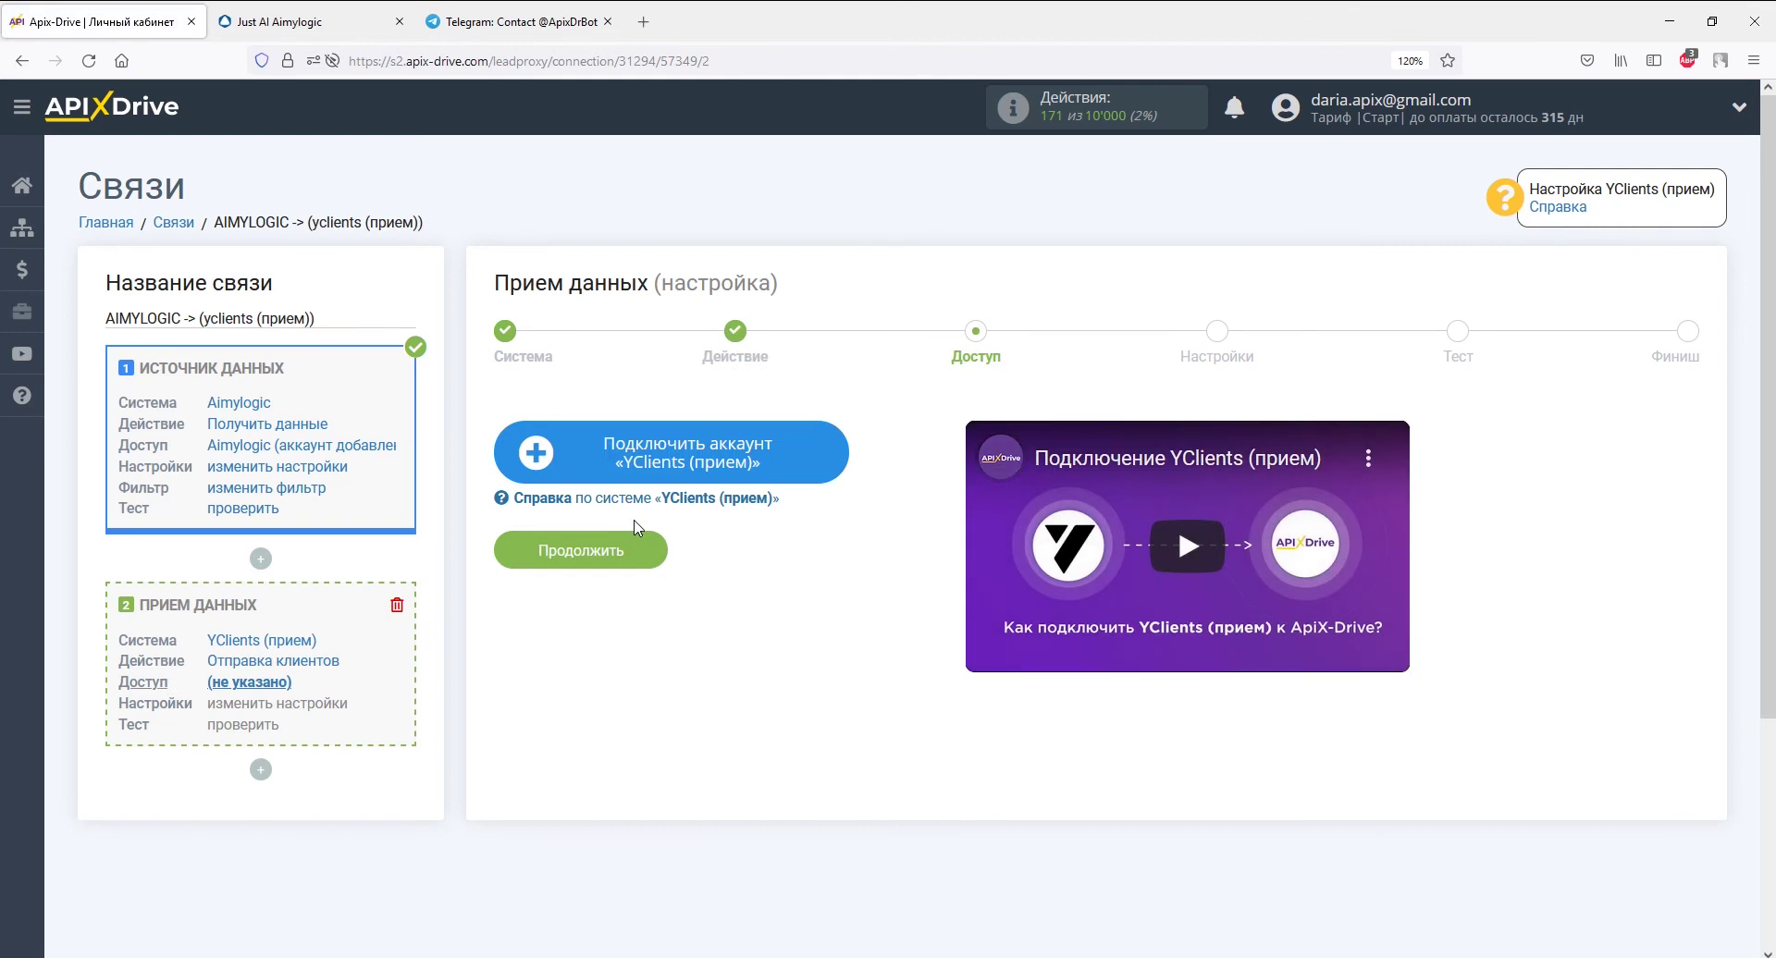
- Open the YClients account form and copy the shared API key from the help article
left_click(566, 452)
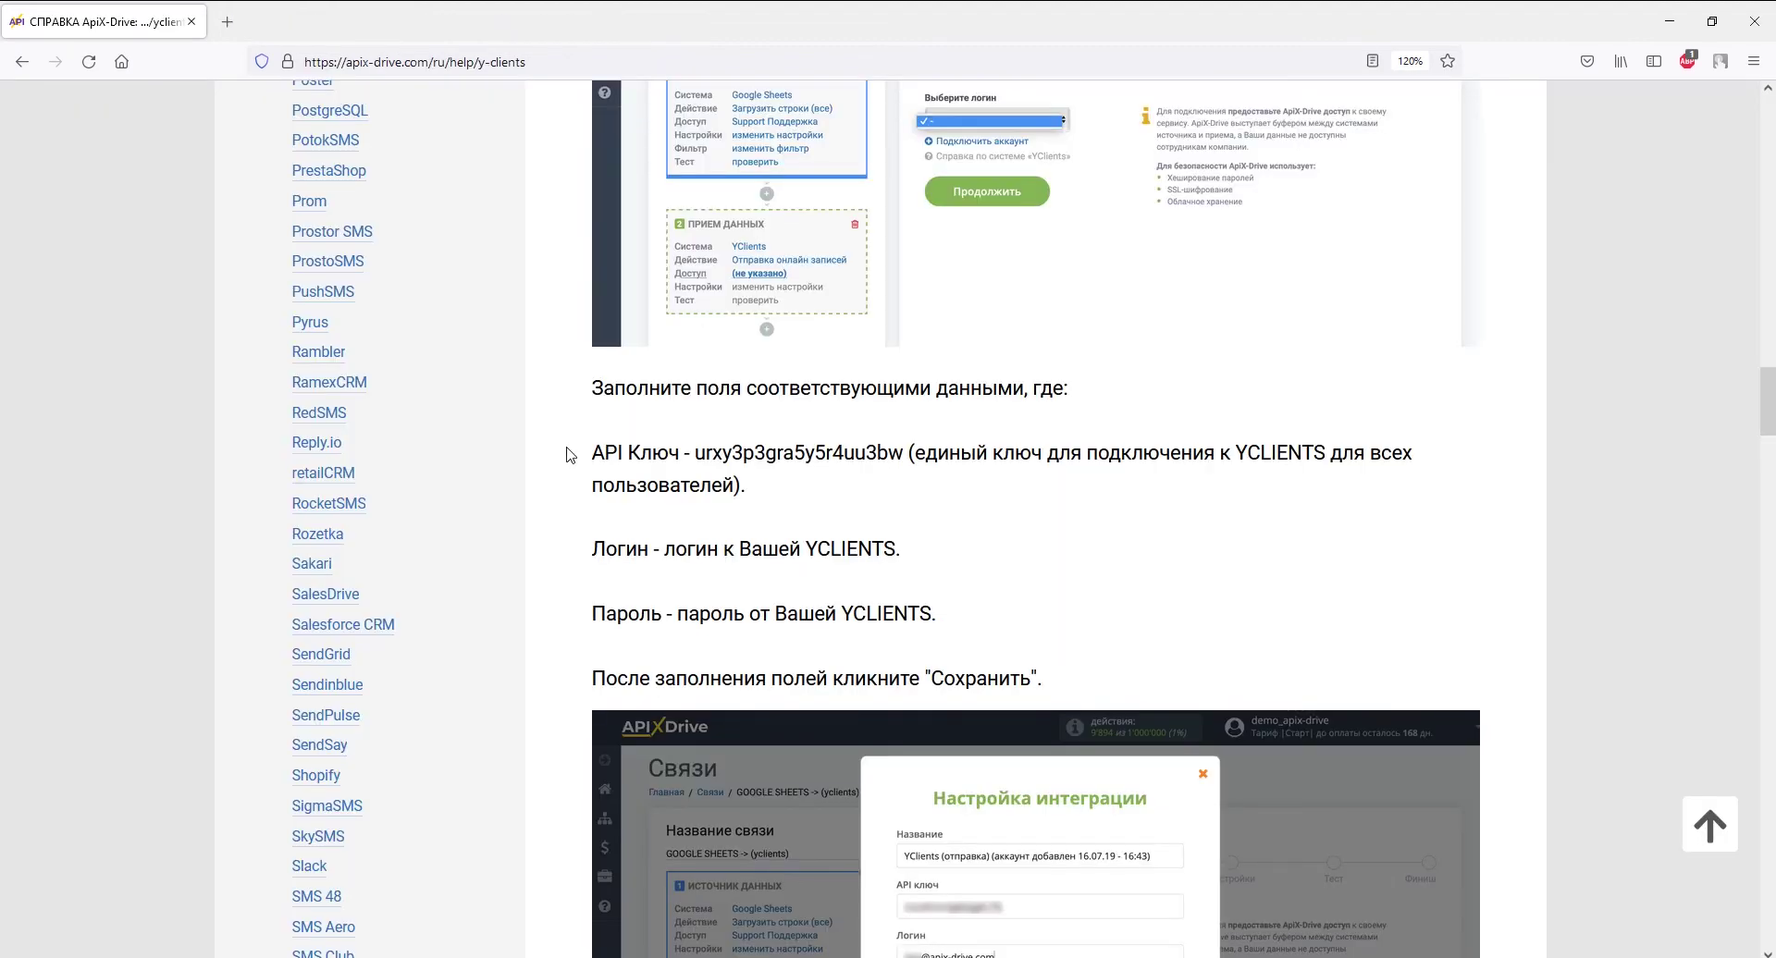
left_click_drag(695, 454, 902, 446)
right_click(902, 446)
left_click(925, 462)
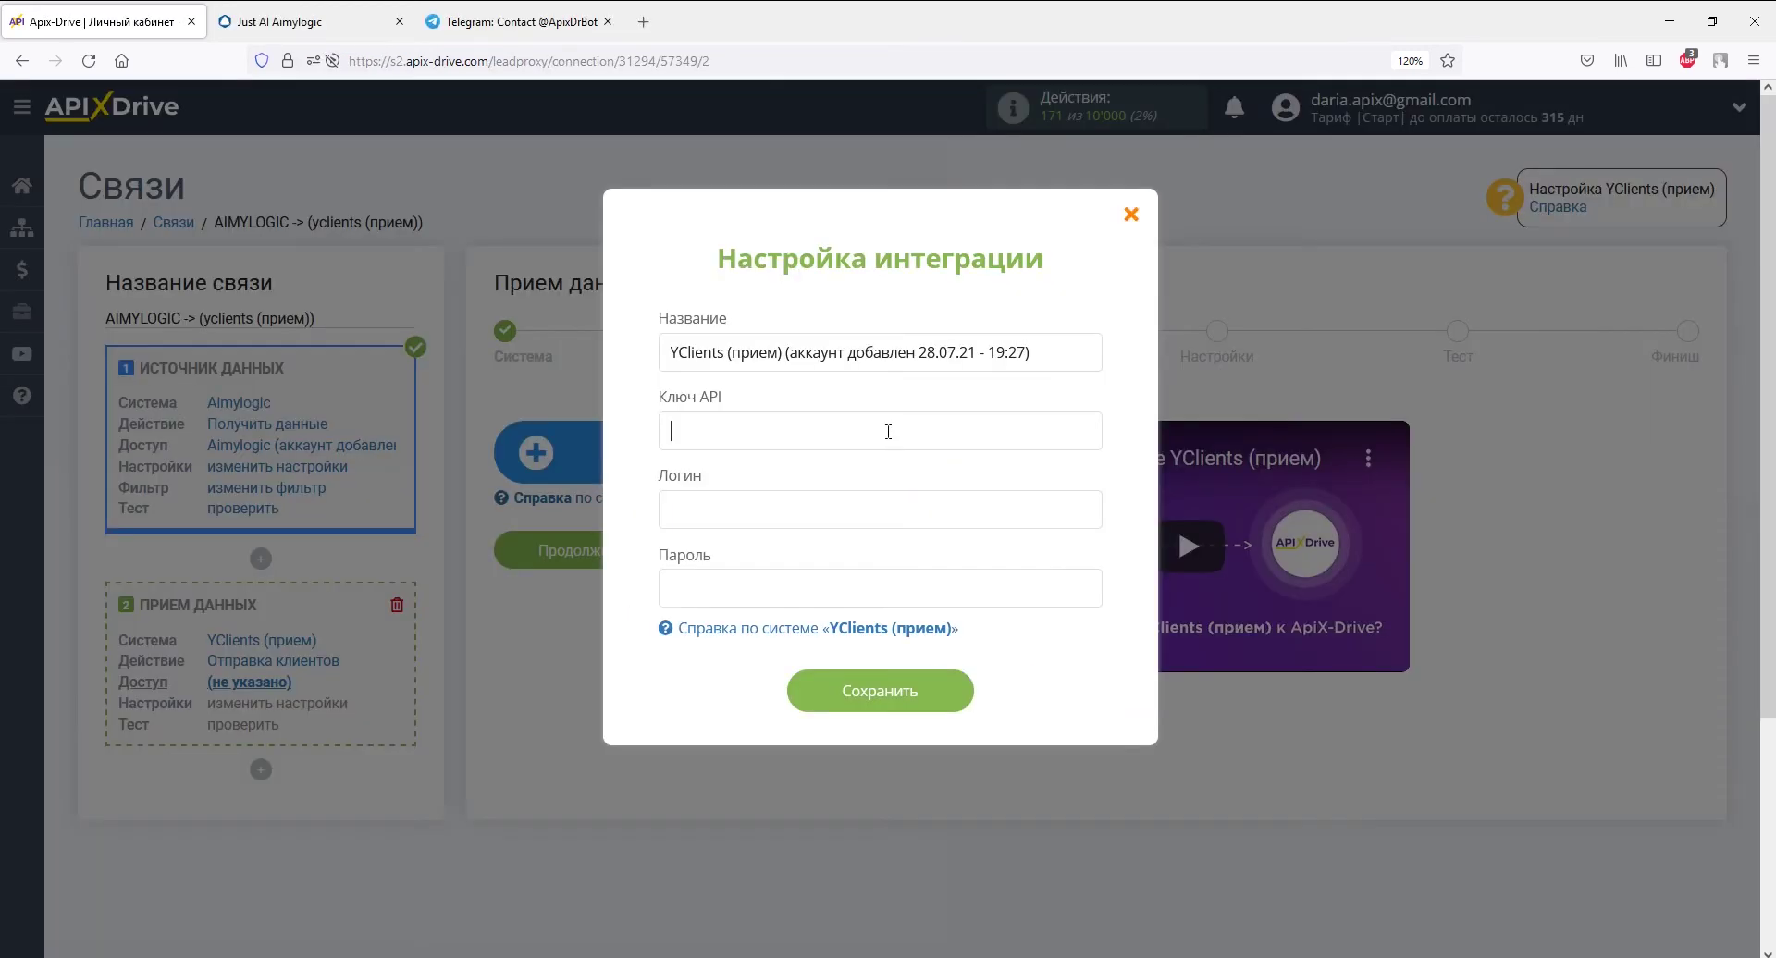
- Connect the YClients account with the pasted API key, the login and password, then continue
right_click(890, 433)
left_click(940, 567)
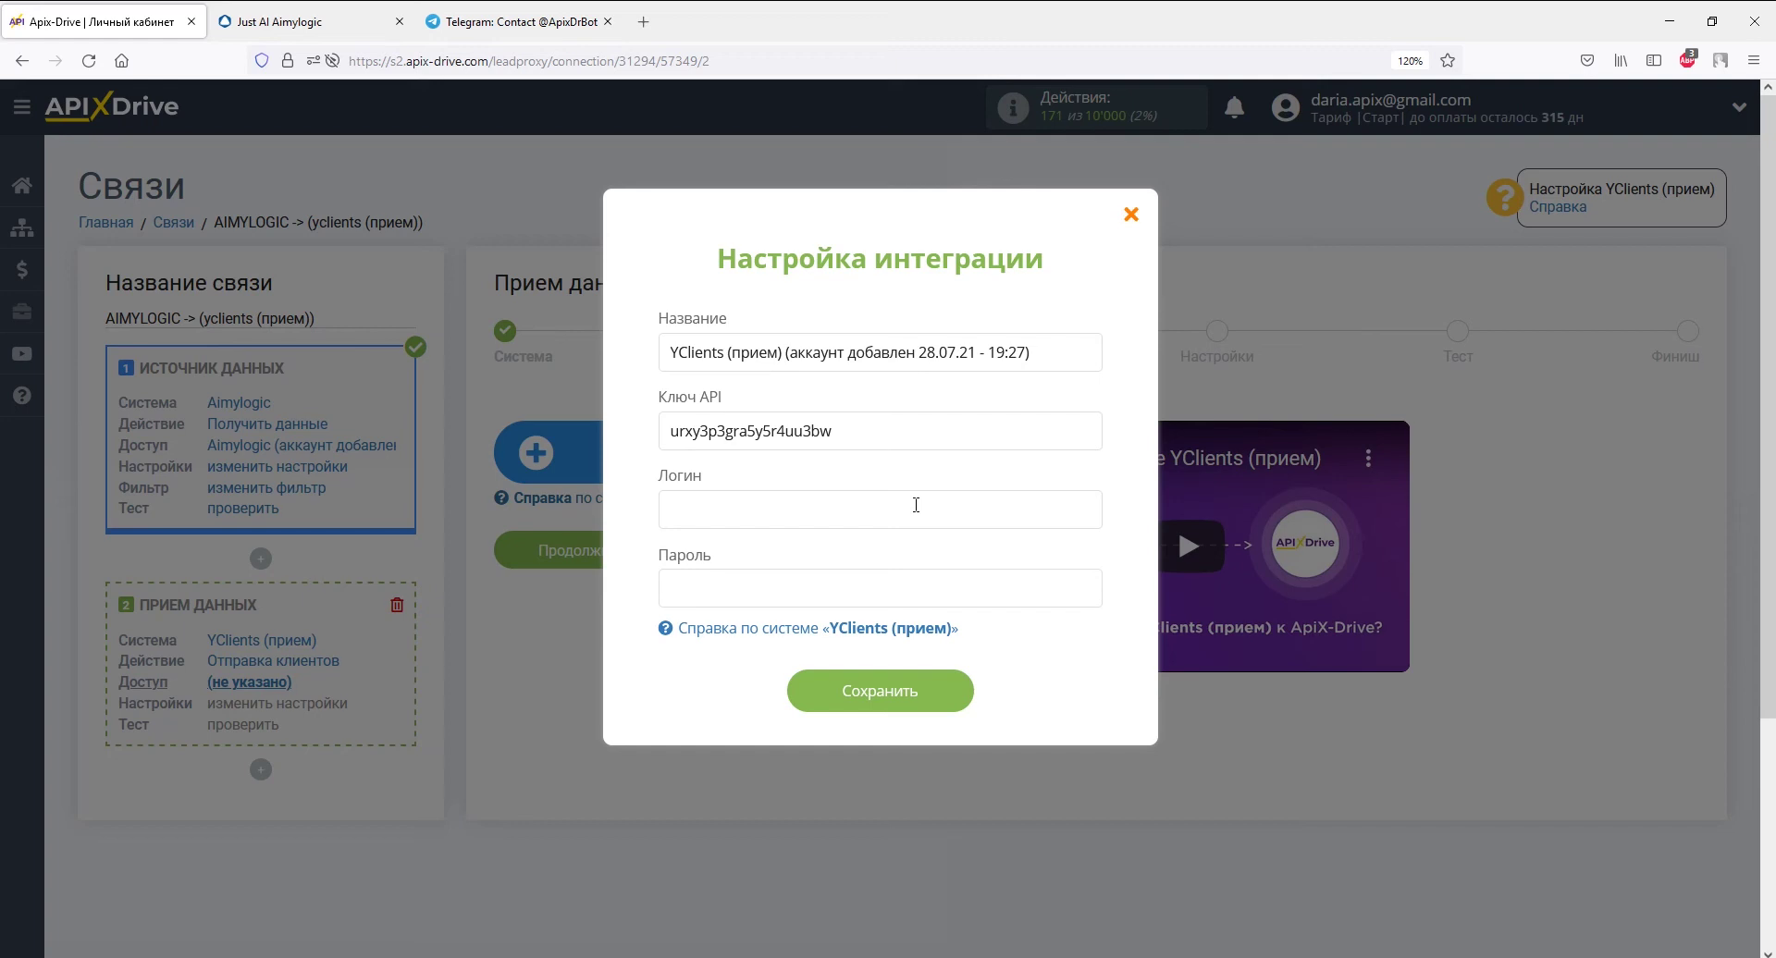
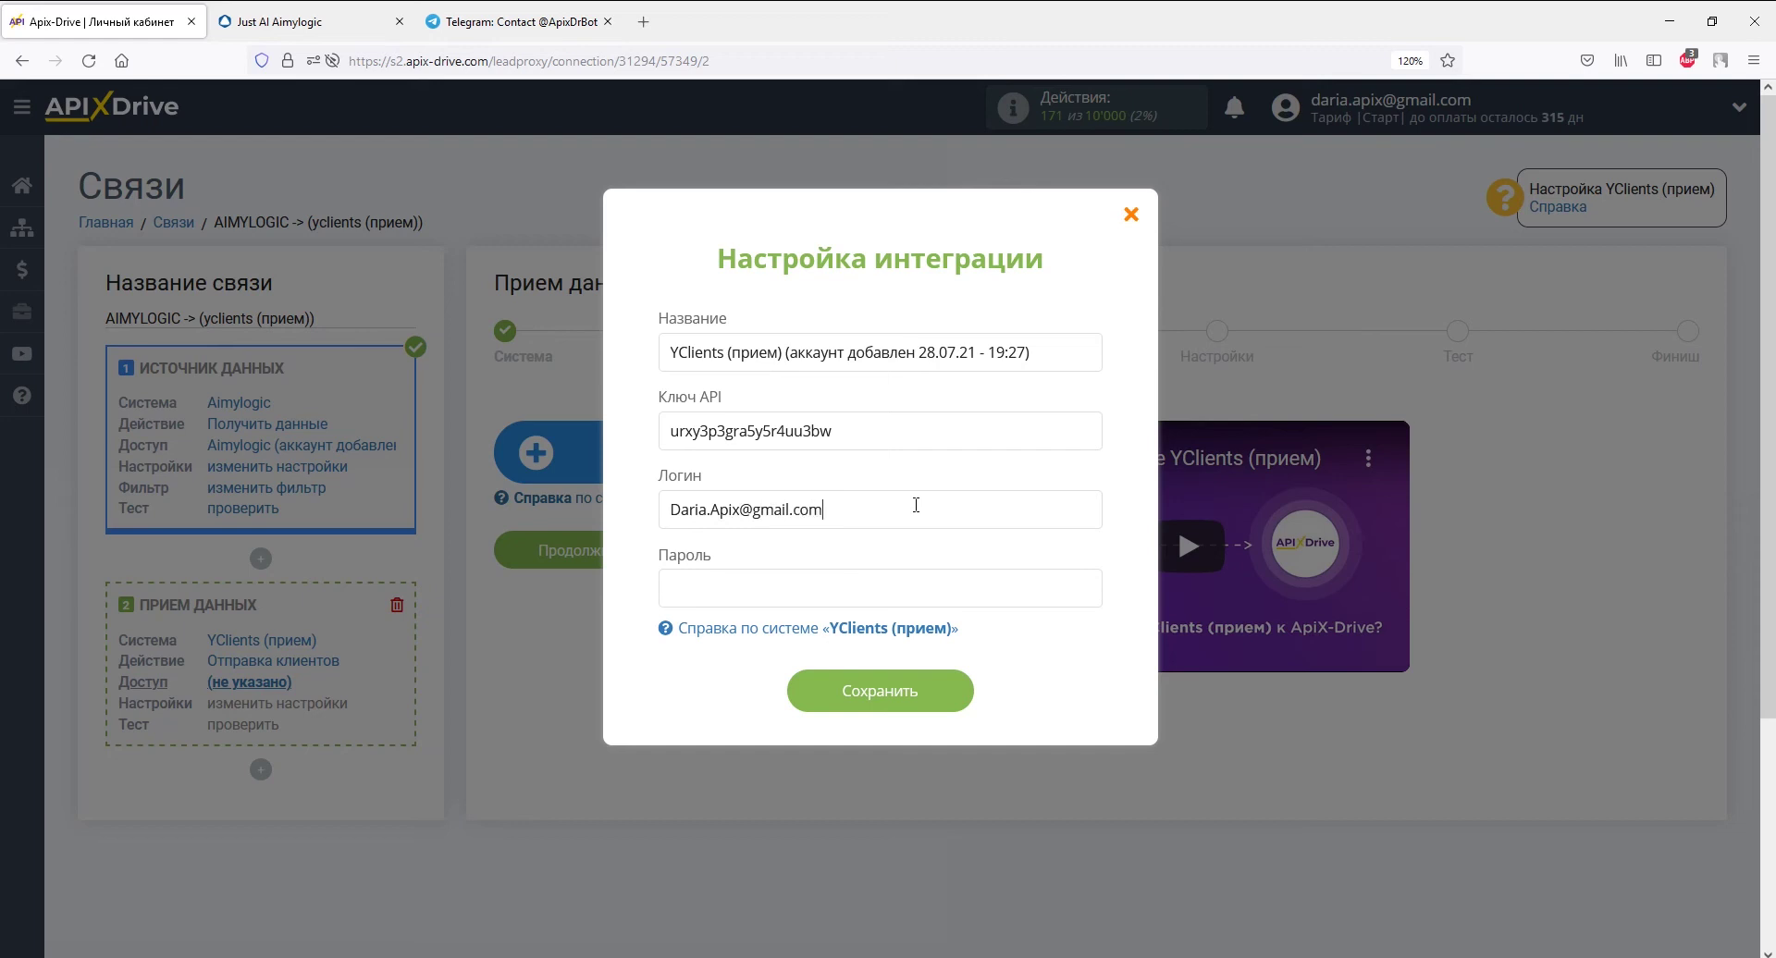
type("*****")
left_click(908, 699)
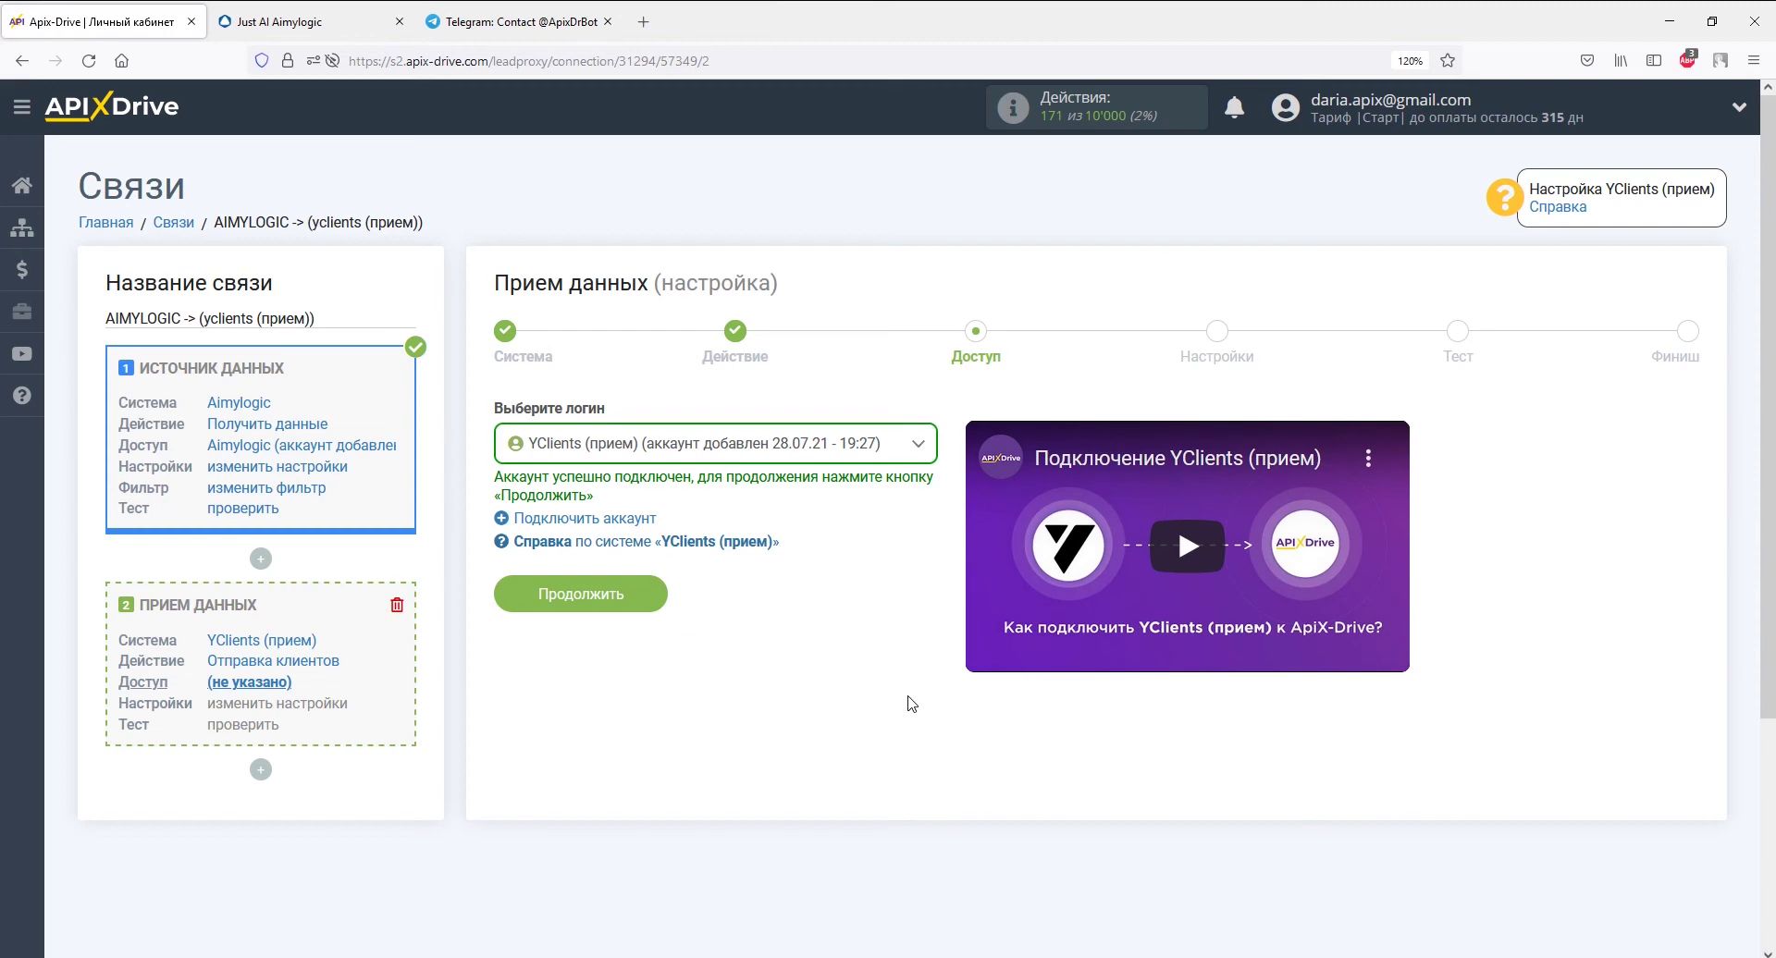
left_click(634, 595)
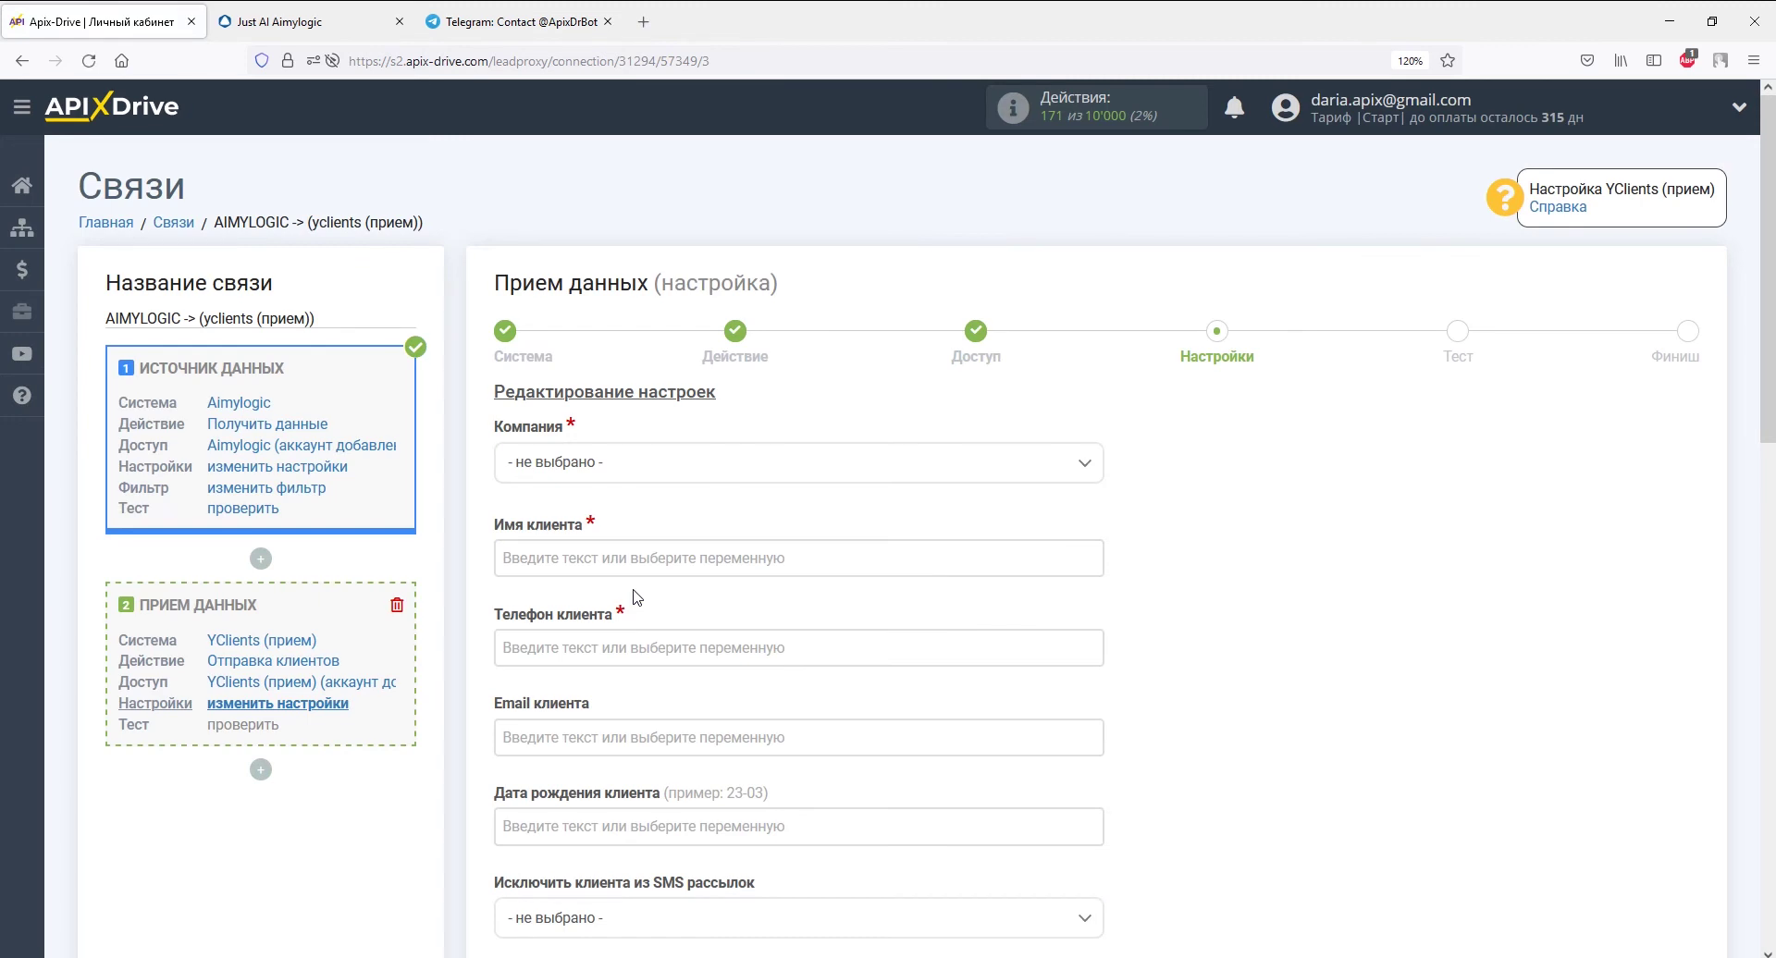
- Map company ApiX-Drive, name to name_full, phone to querytext and e-mail to email
left_click(620, 473)
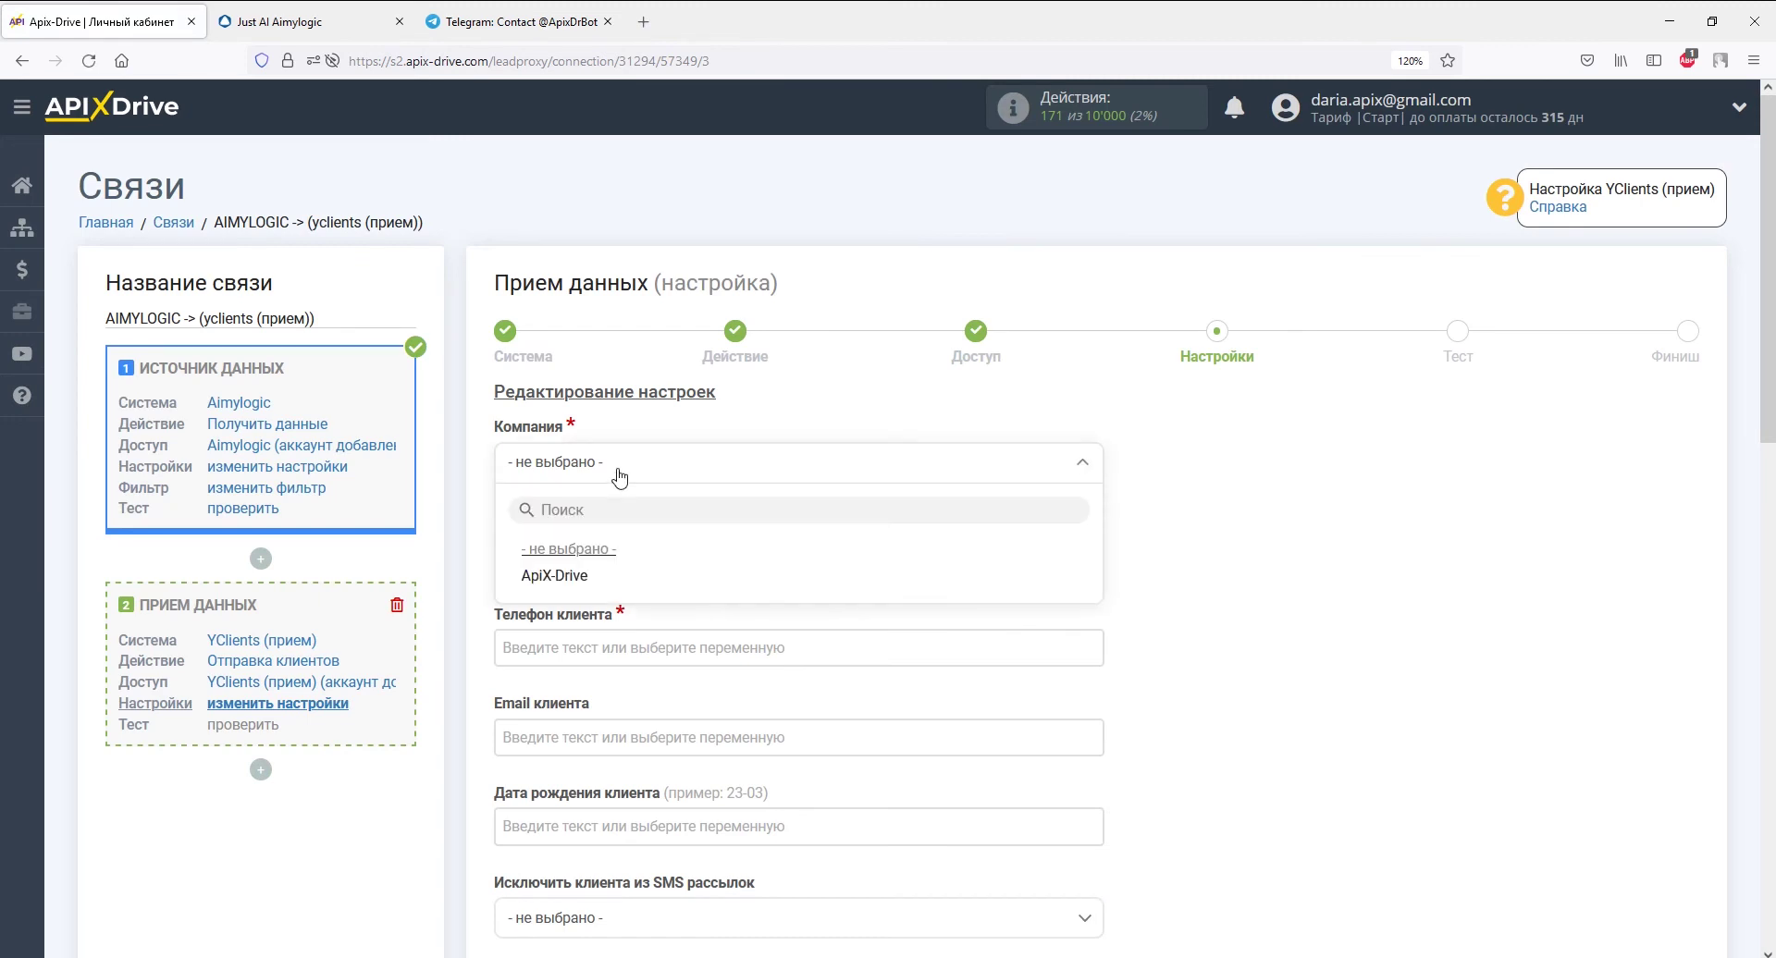
left_click(559, 572)
left_click(558, 566)
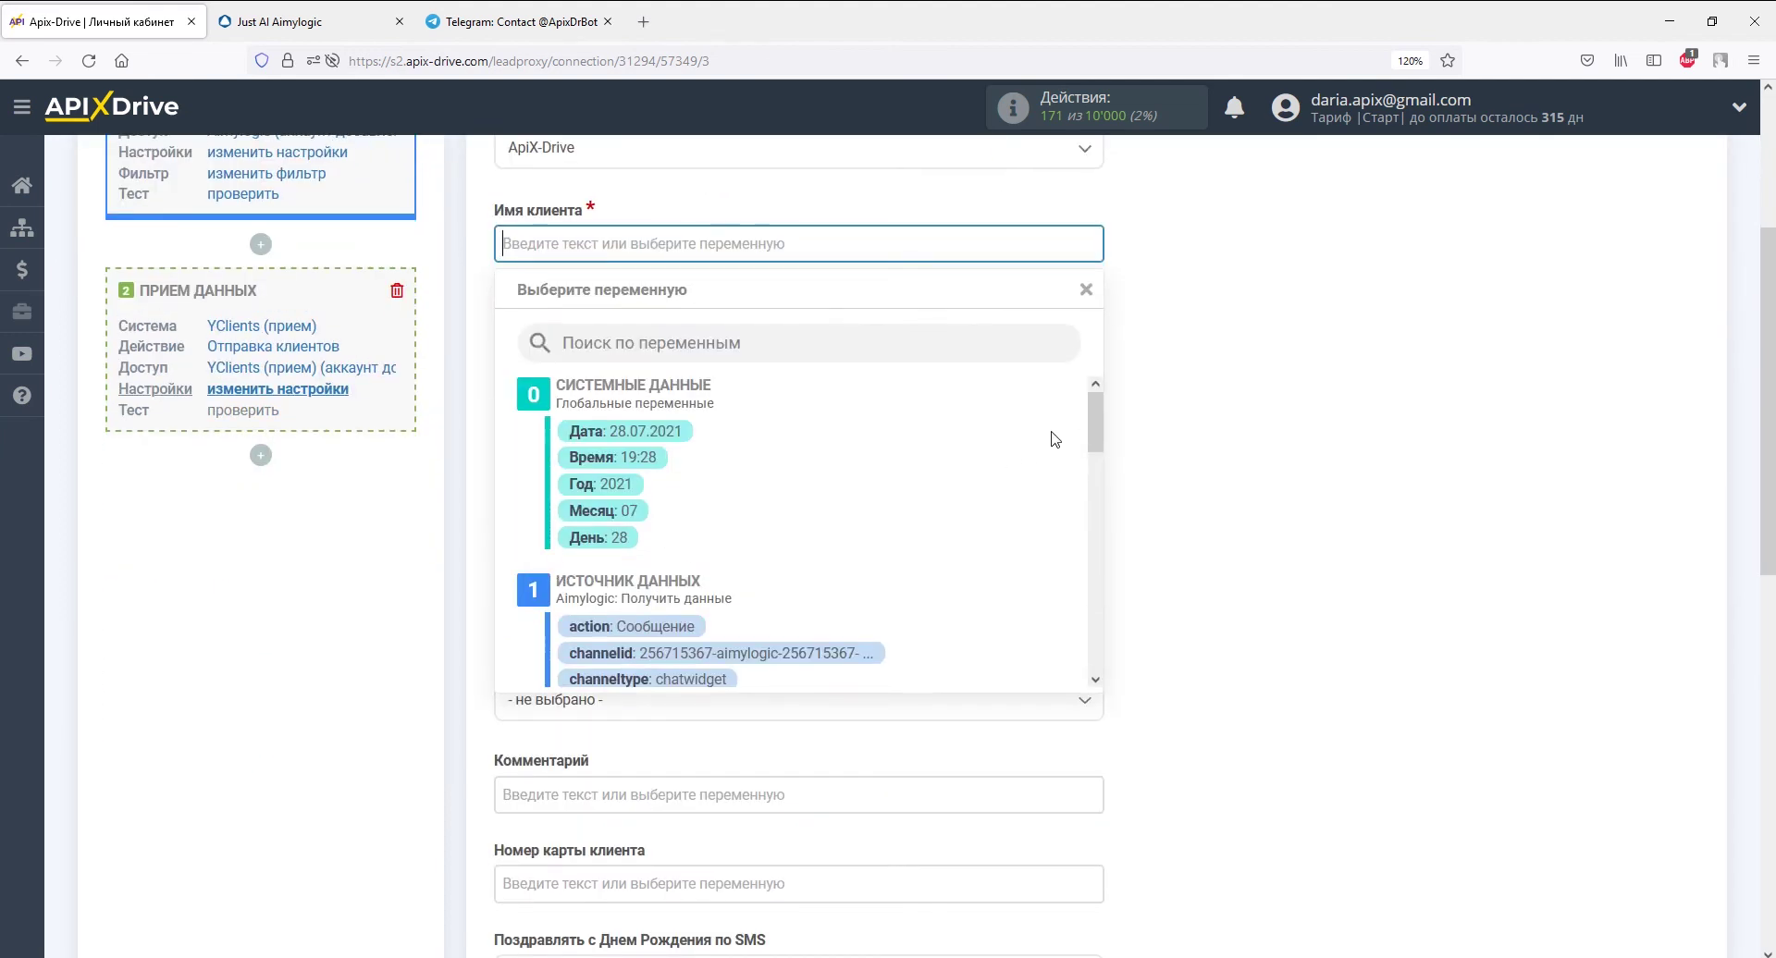
left_click_drag(1097, 422, 1097, 486)
left_click(626, 564)
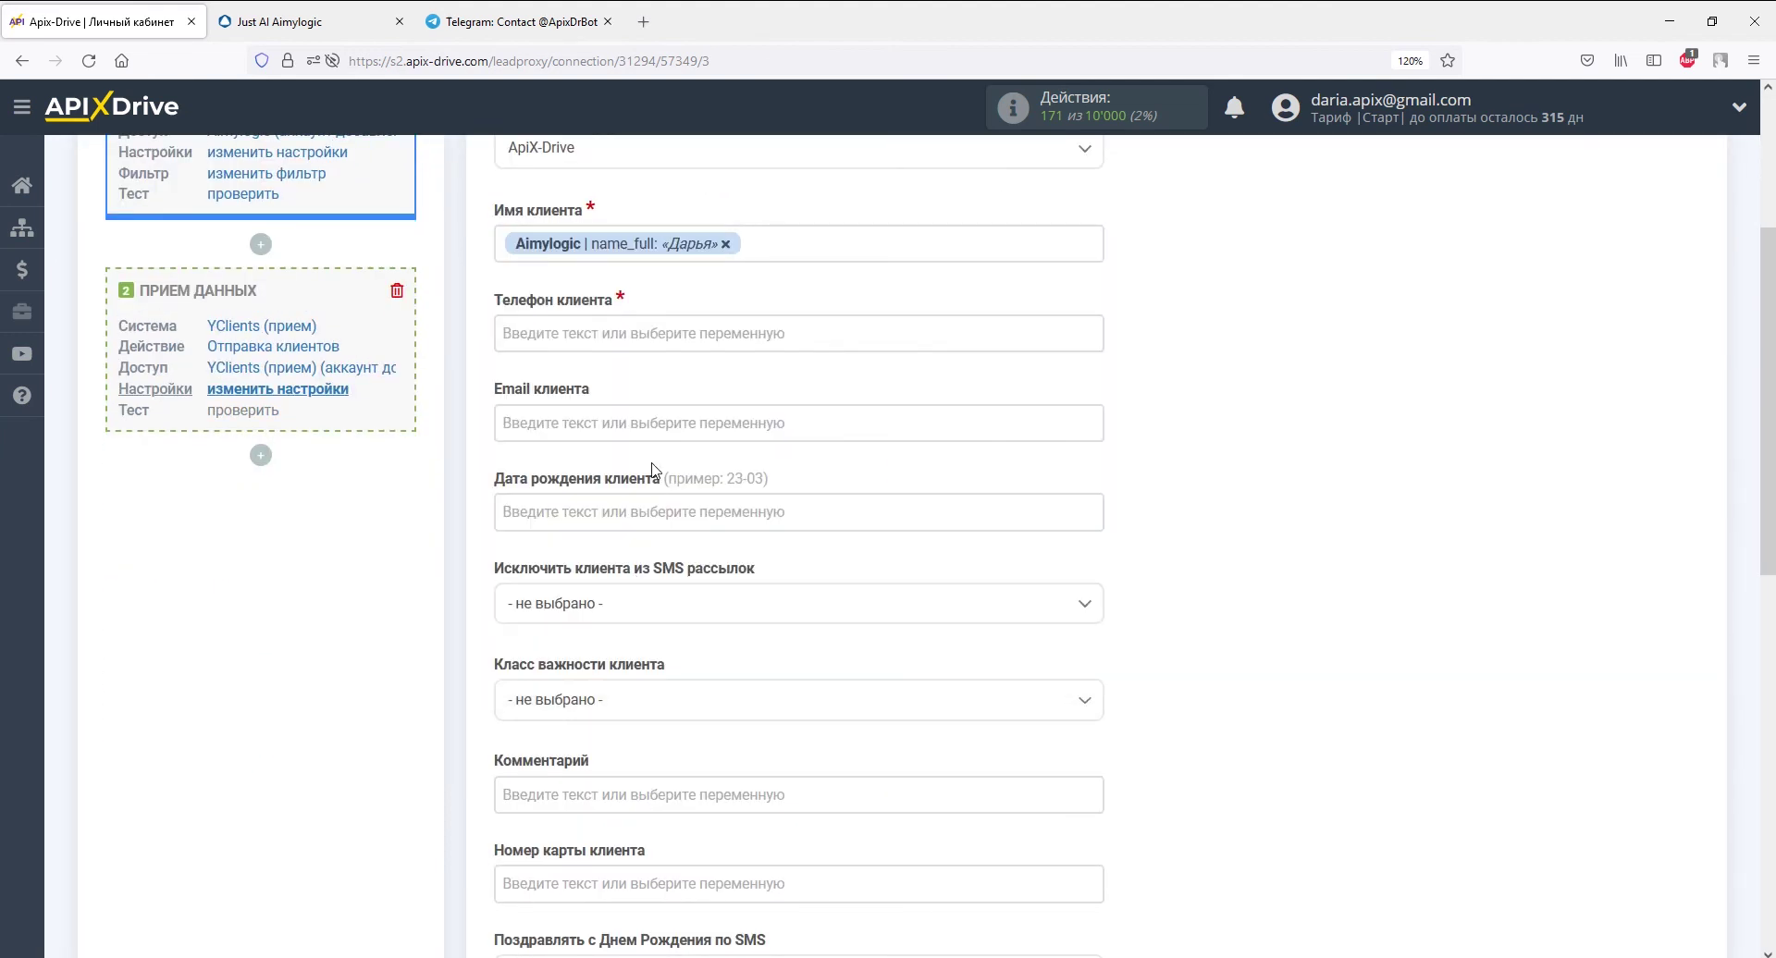
left_click(1017, 328)
left_click_drag(1095, 421, 1093, 505)
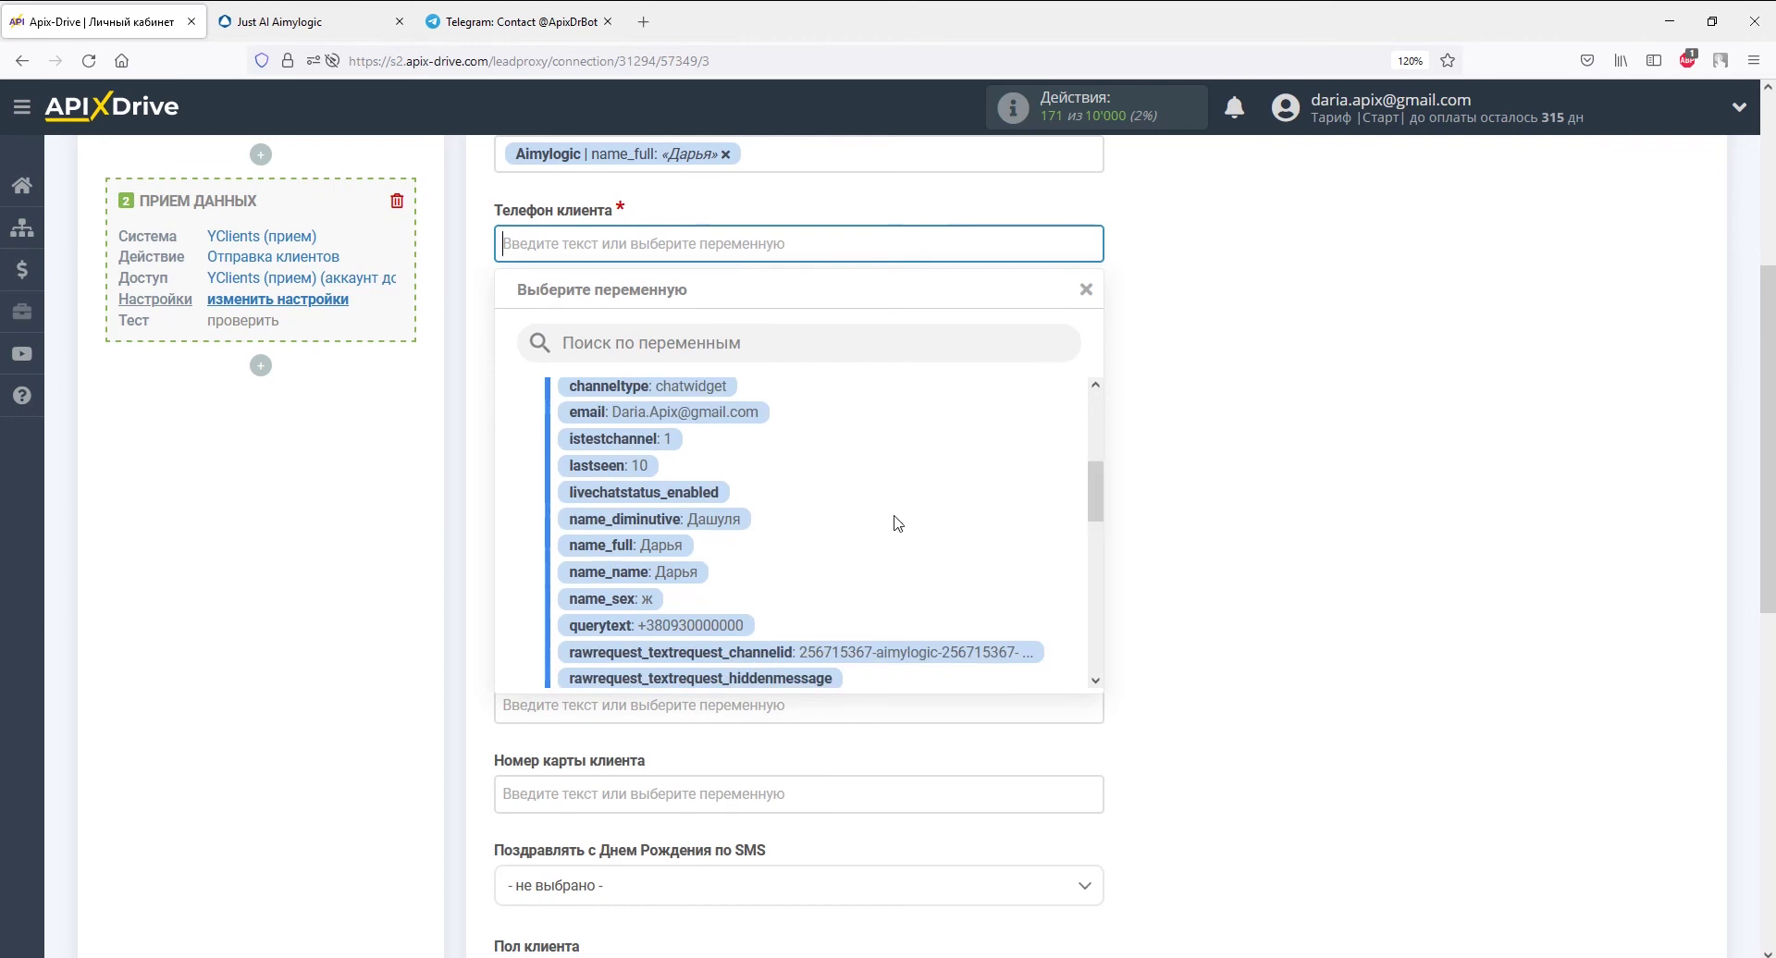
left_click(731, 619)
left_click(713, 335)
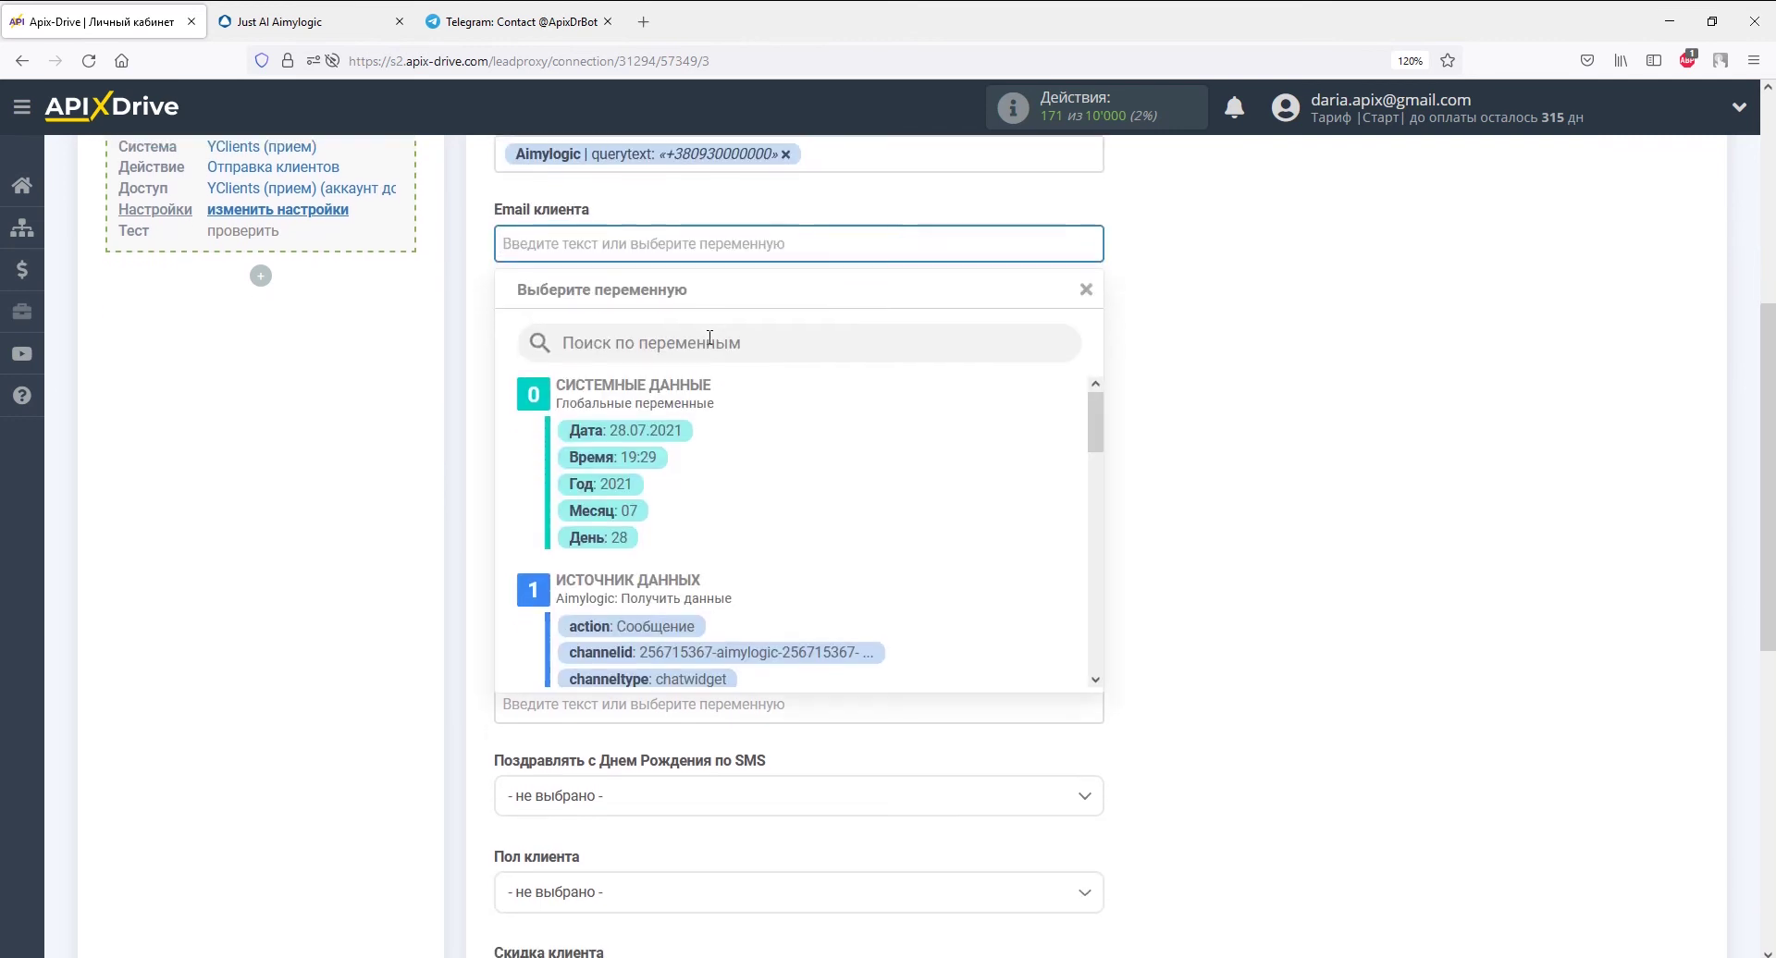
left_click_drag(1097, 423, 1036, 487)
left_click(757, 393)
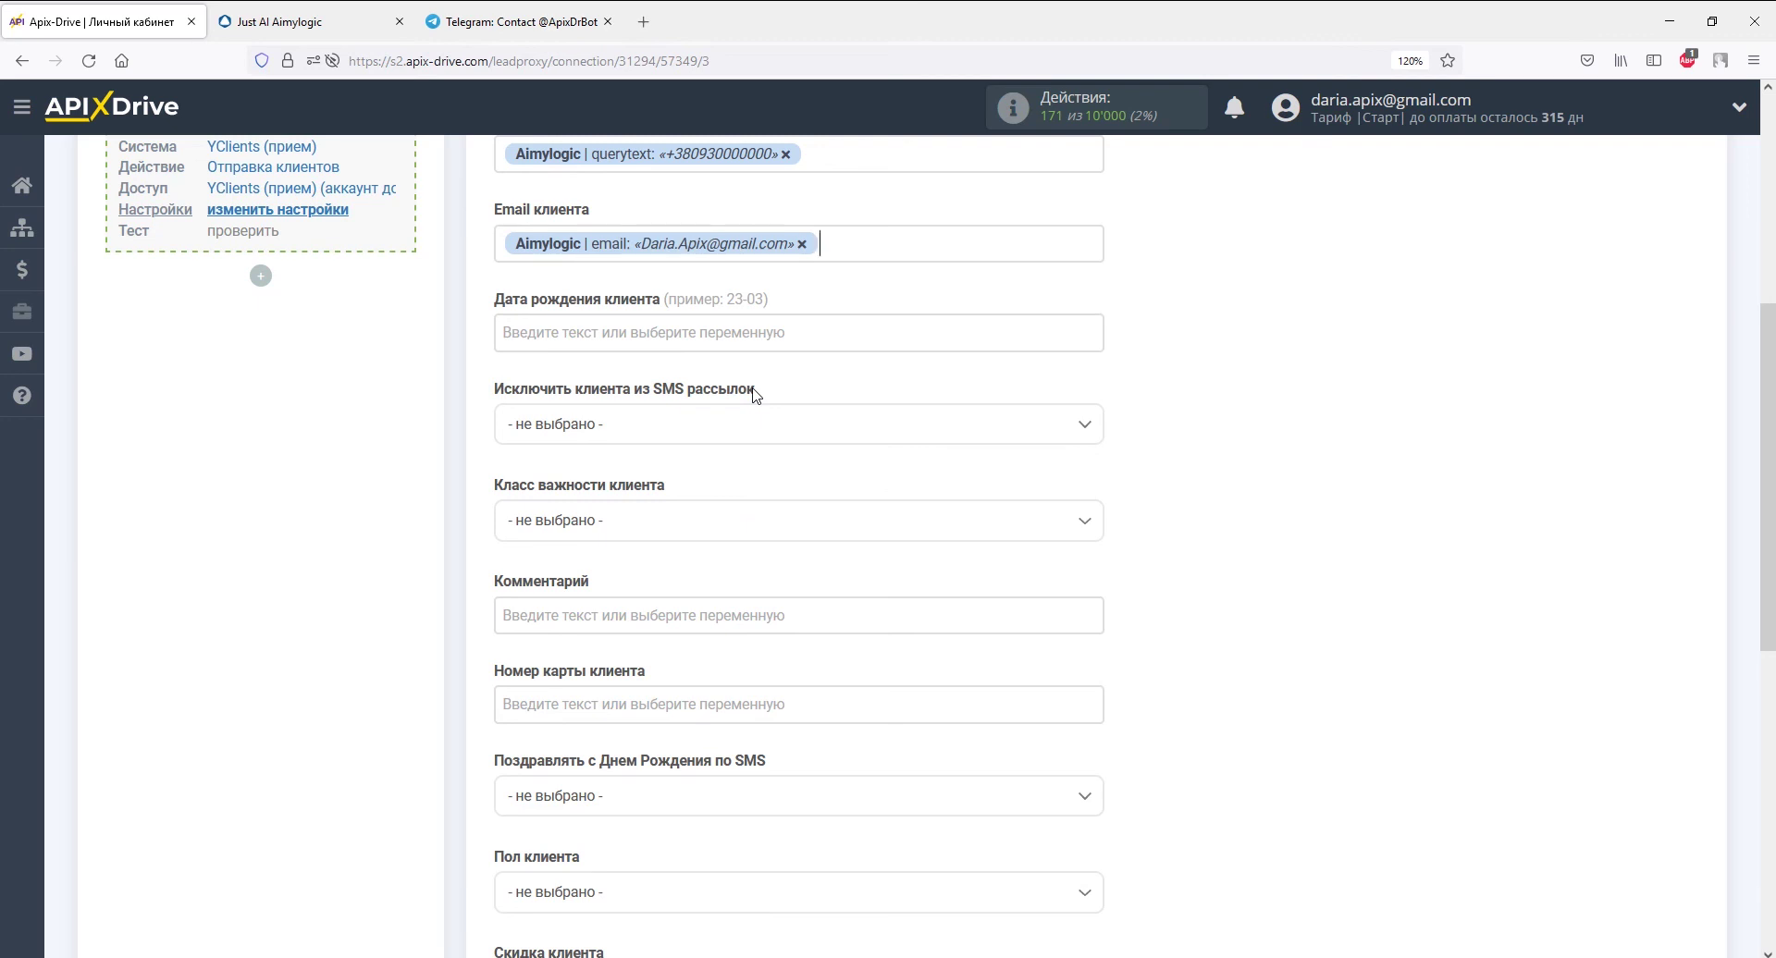
- Save the field mapping and send test data to YClients
scroll(756, 393, "down", 7)
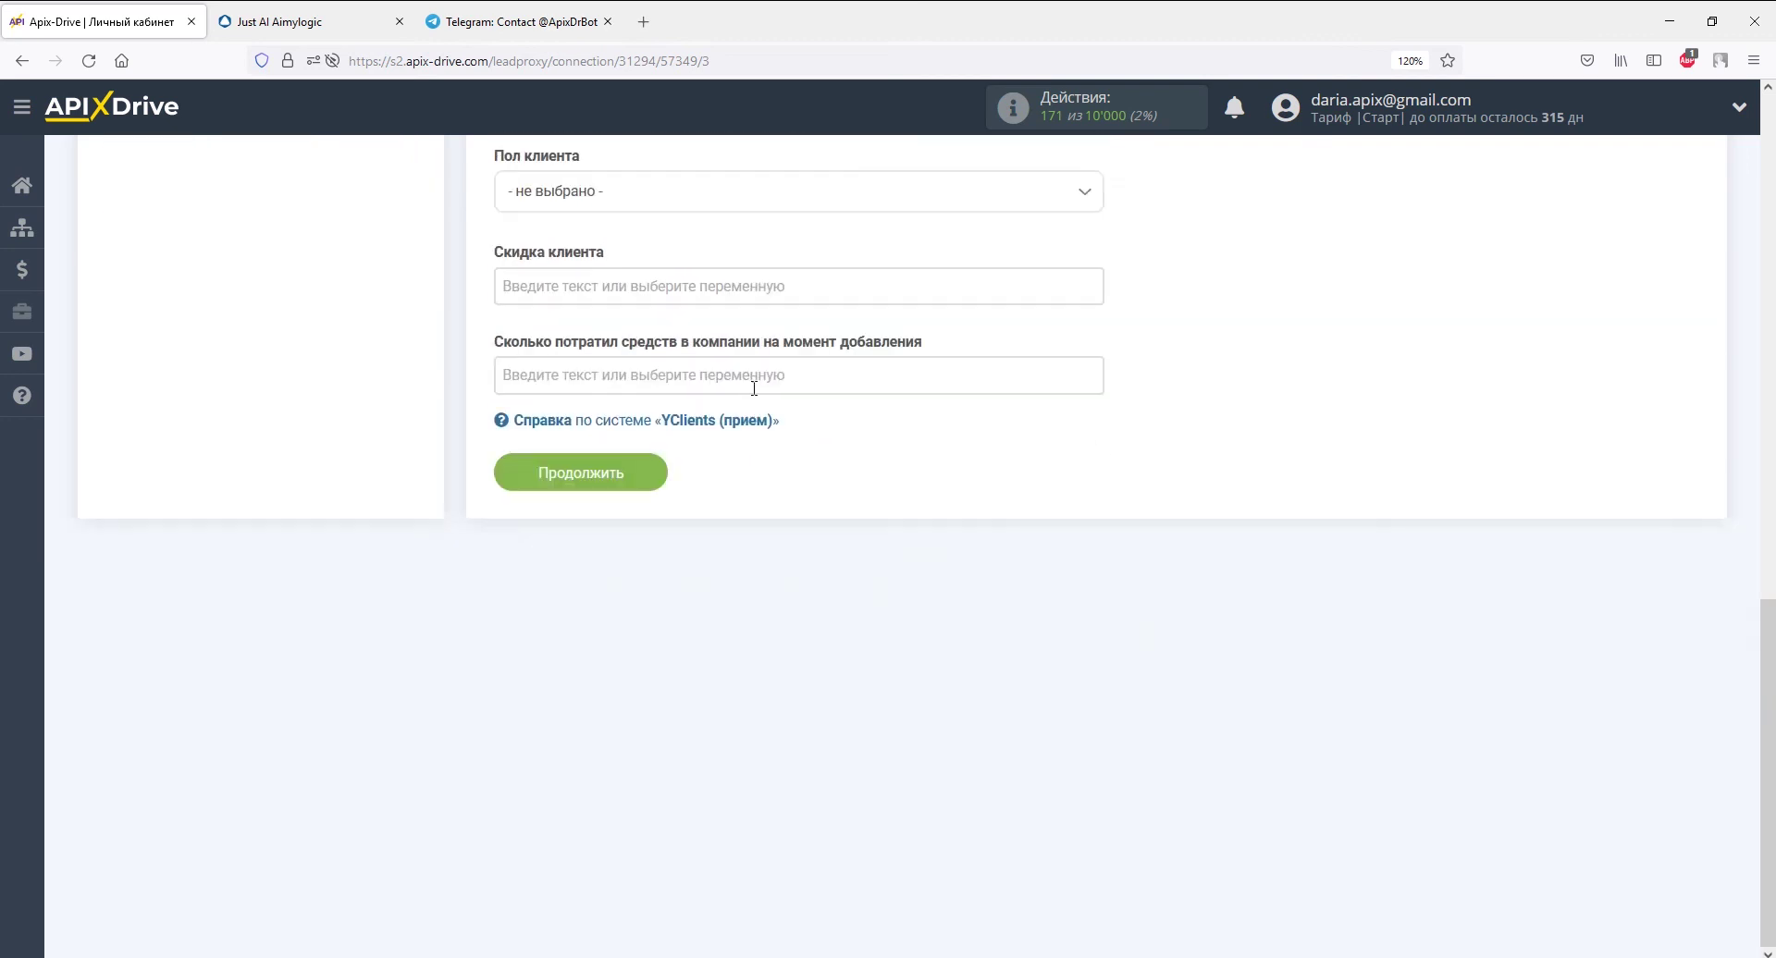
left_click(626, 468)
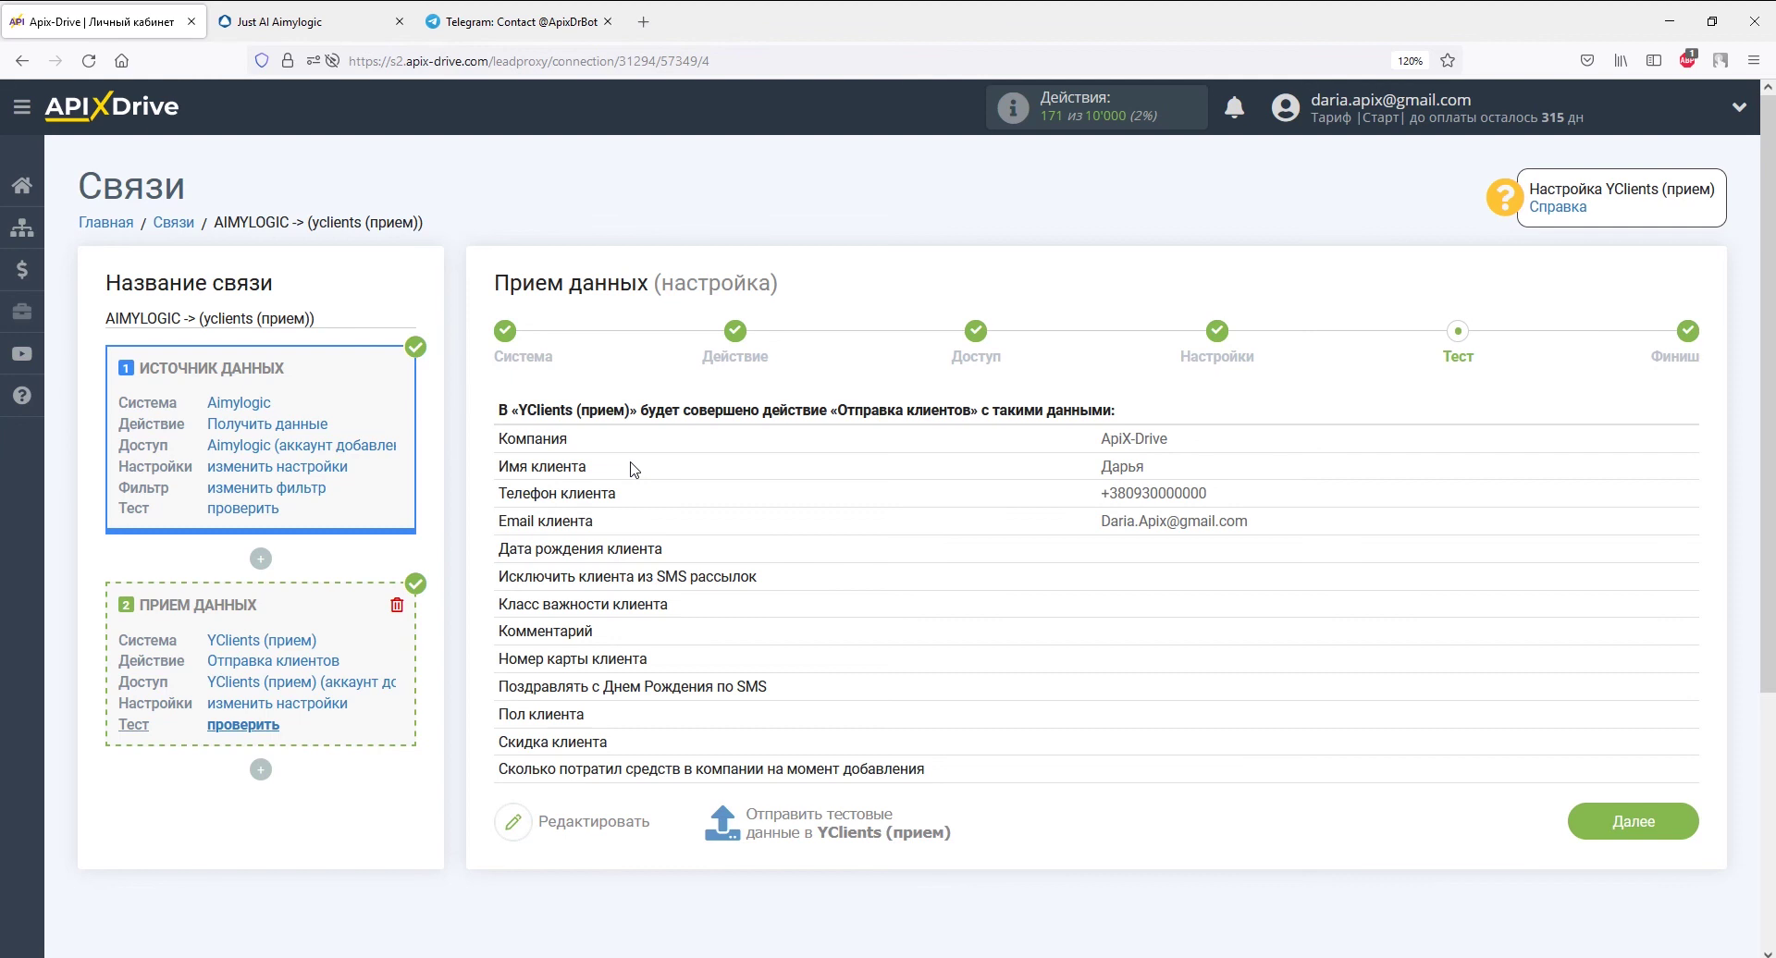
left_click(782, 824)
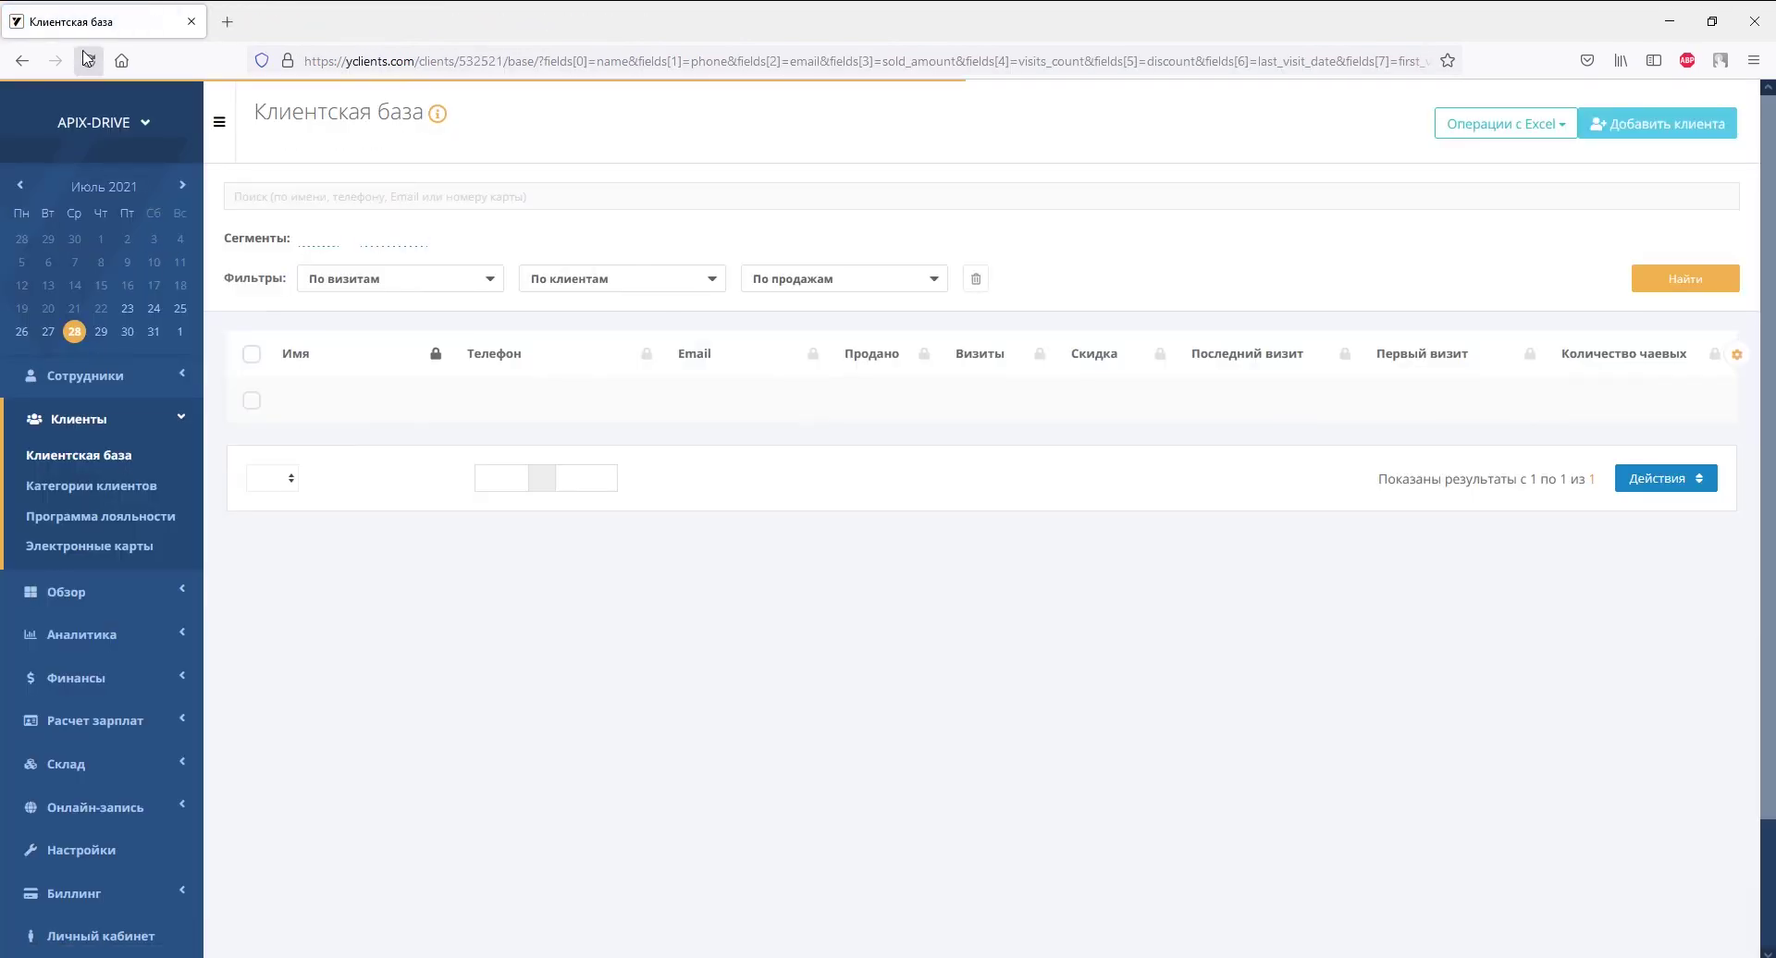
- View the new test client's card in Клиентская база, then switch back to ApiX-Drive
left_click(298, 402)
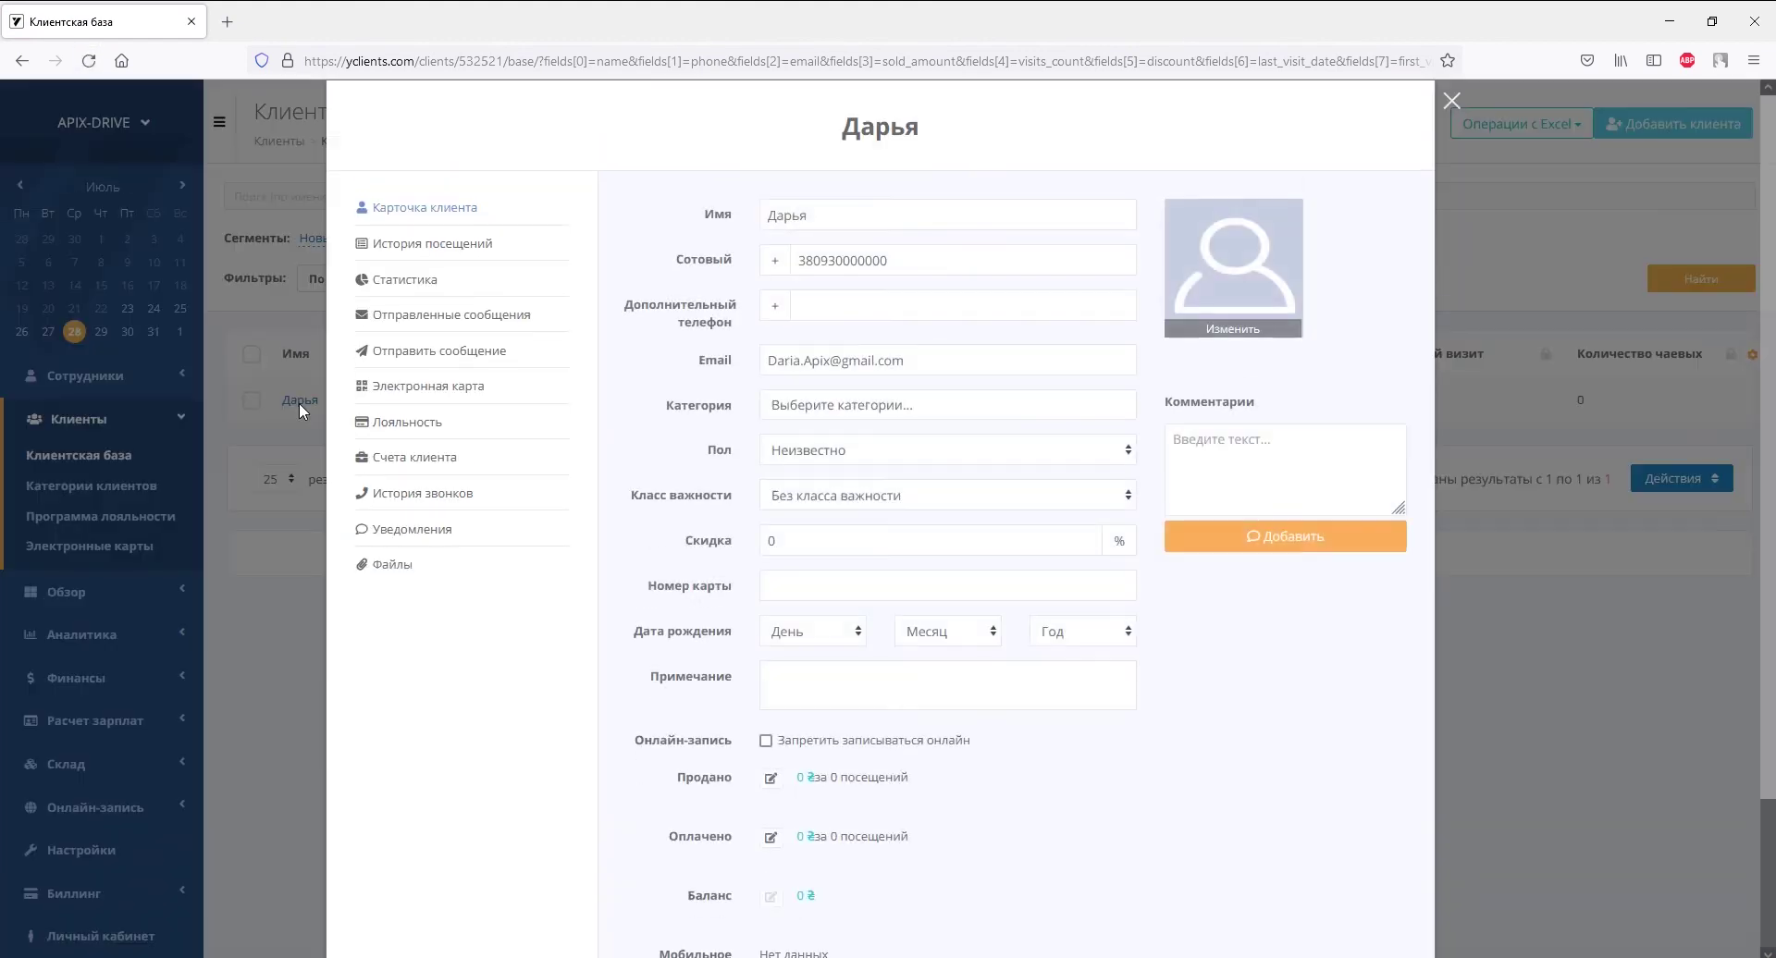
scroll(298, 403, "down", 3)
scroll(298, 402, "up", 3)
key("alt+Tab")
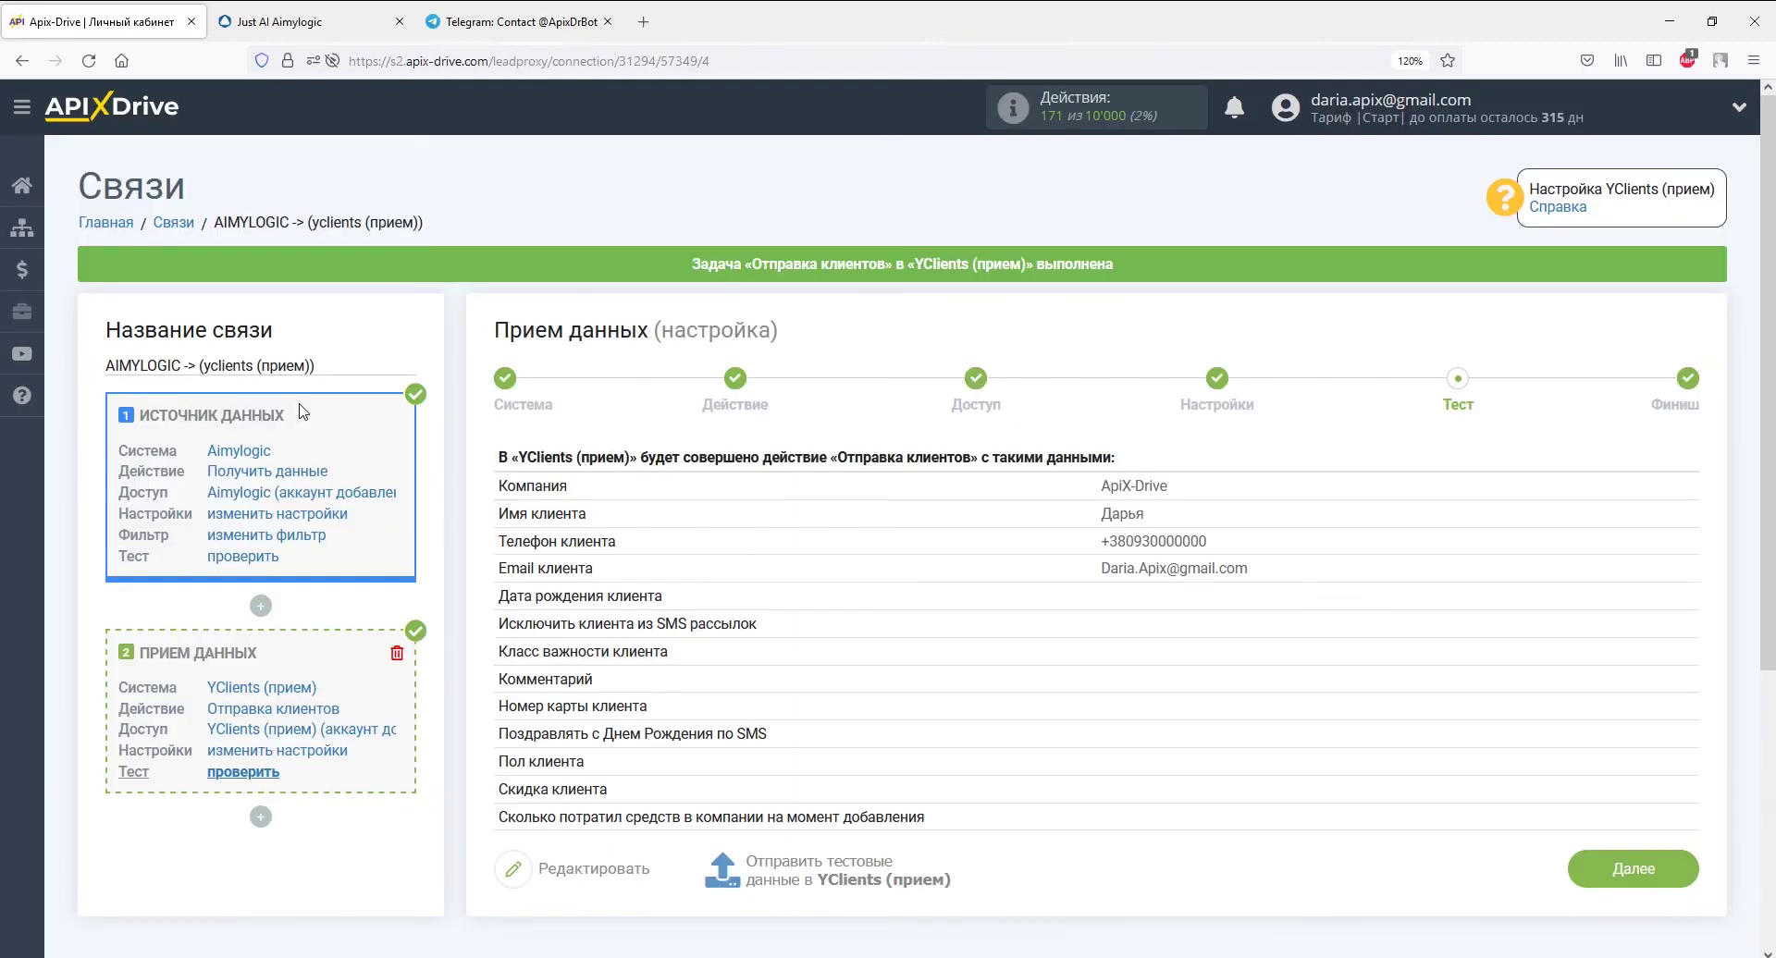
- Finish the receiving setup, enable updates, and save a 5 минут Интервал обновления in connection settings
left_click(1584, 862)
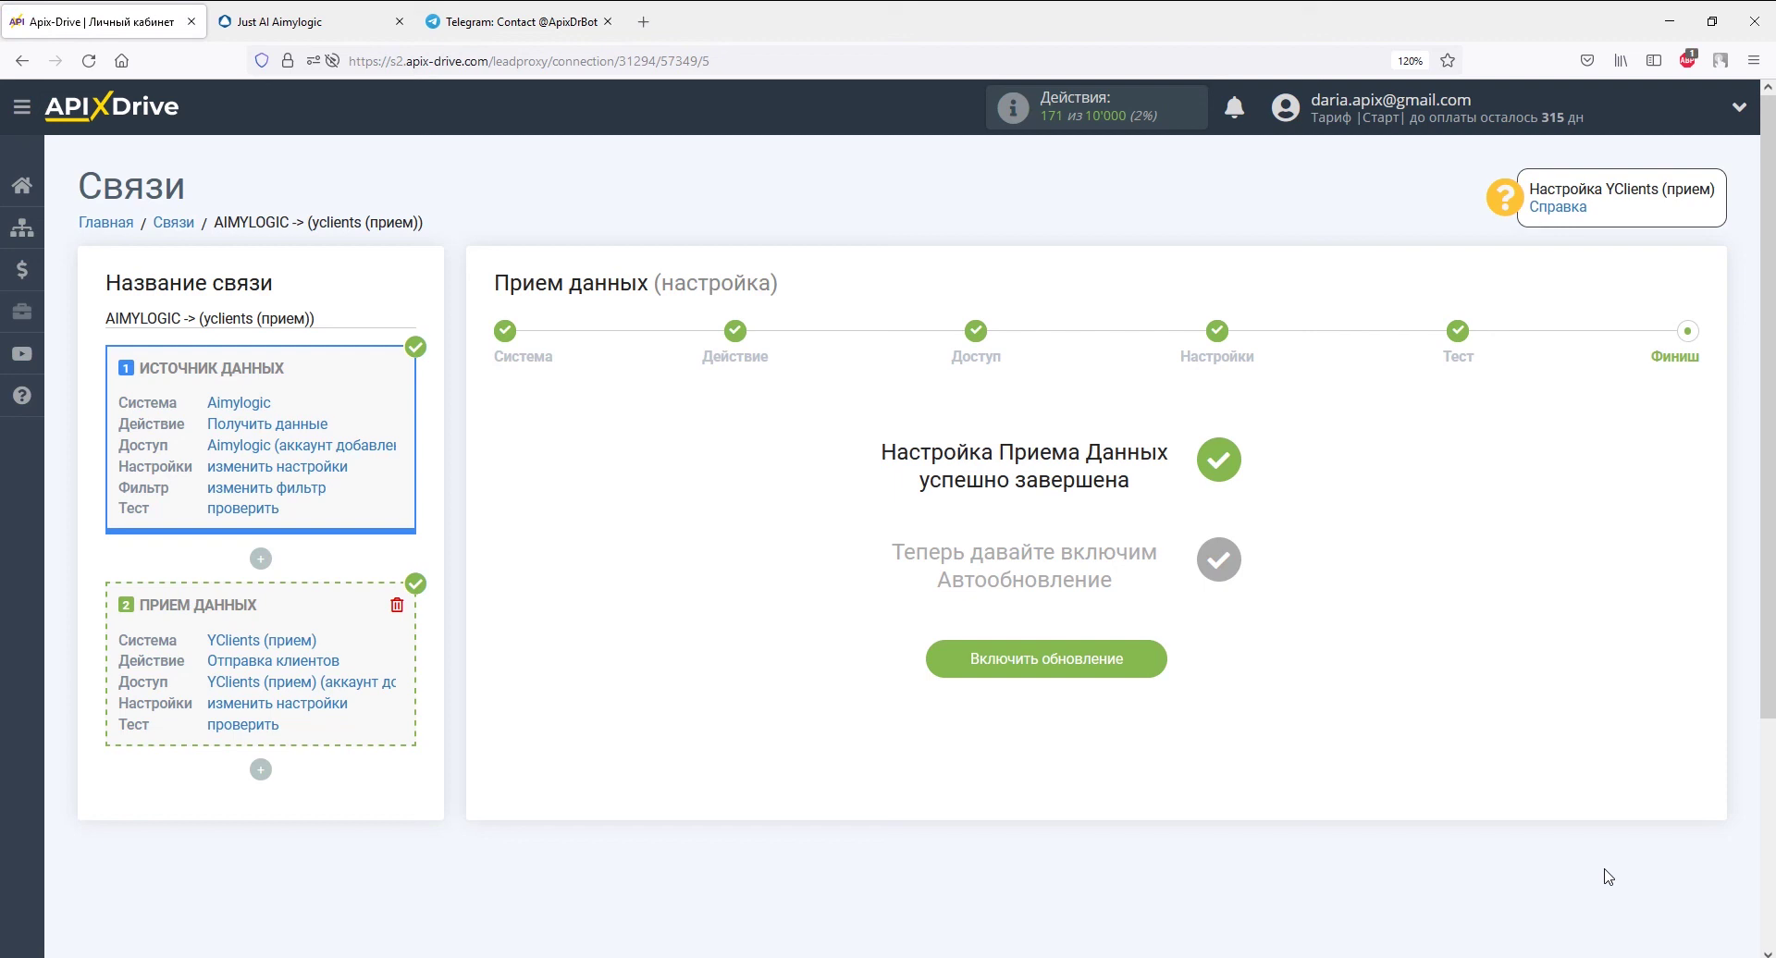
left_click(1146, 666)
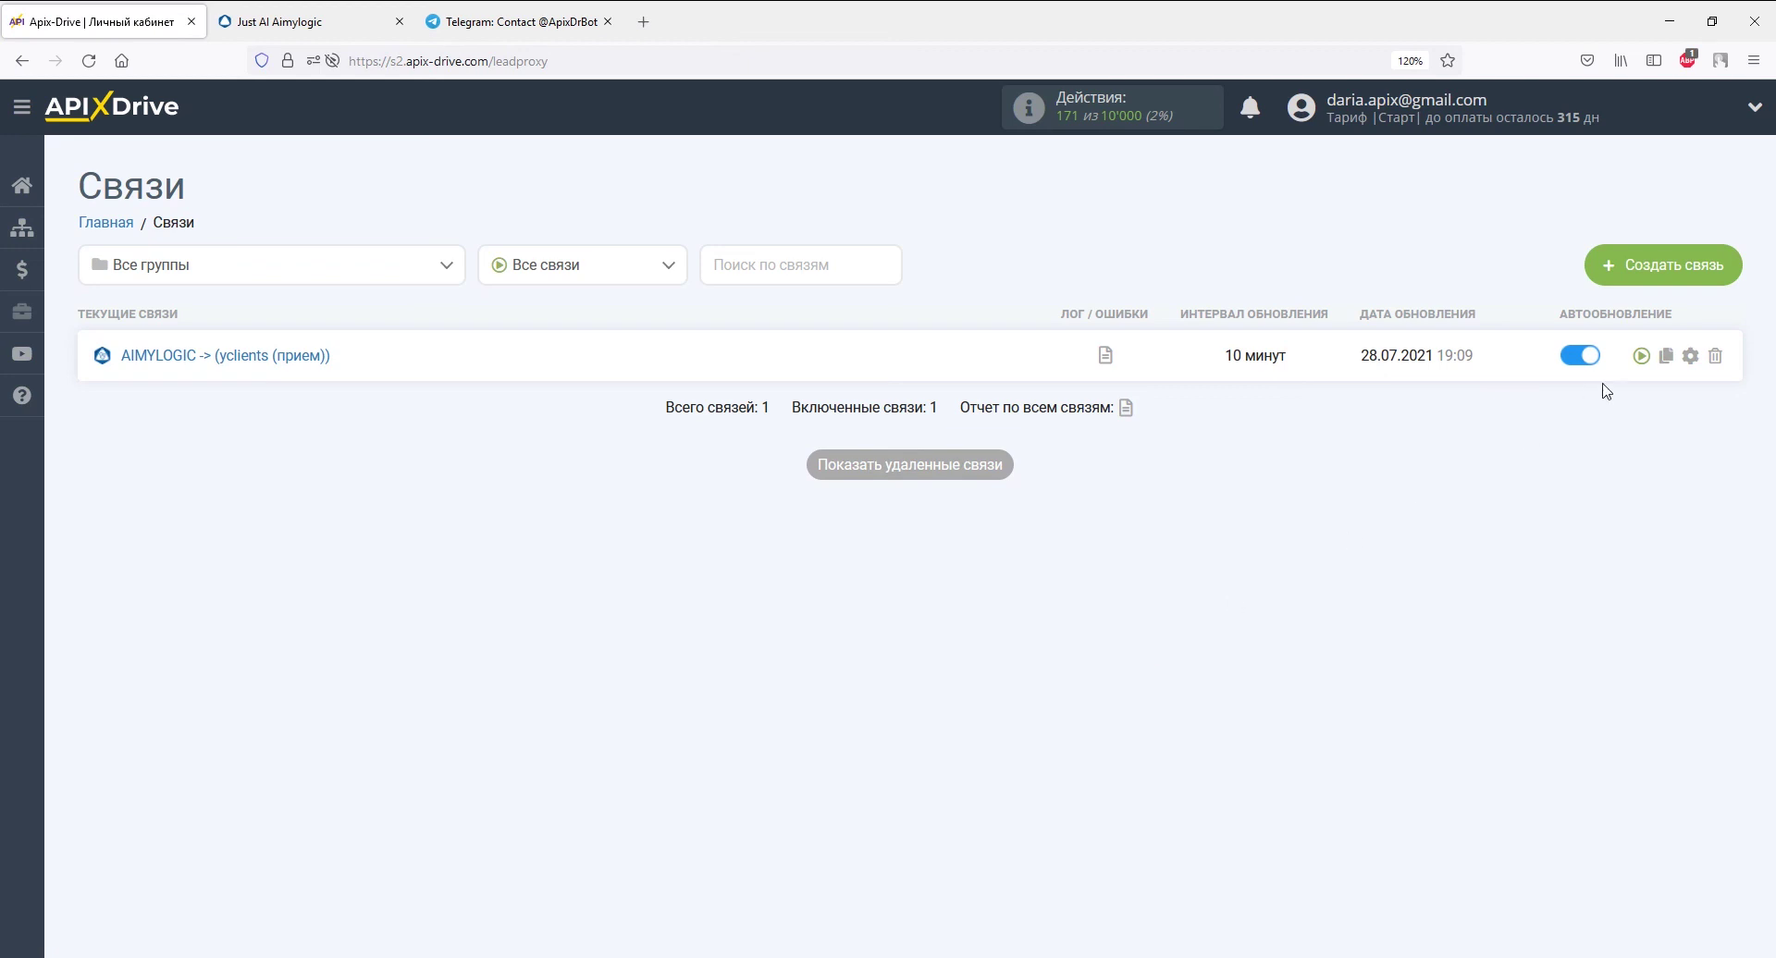
left_click(1689, 355)
left_click(1083, 534)
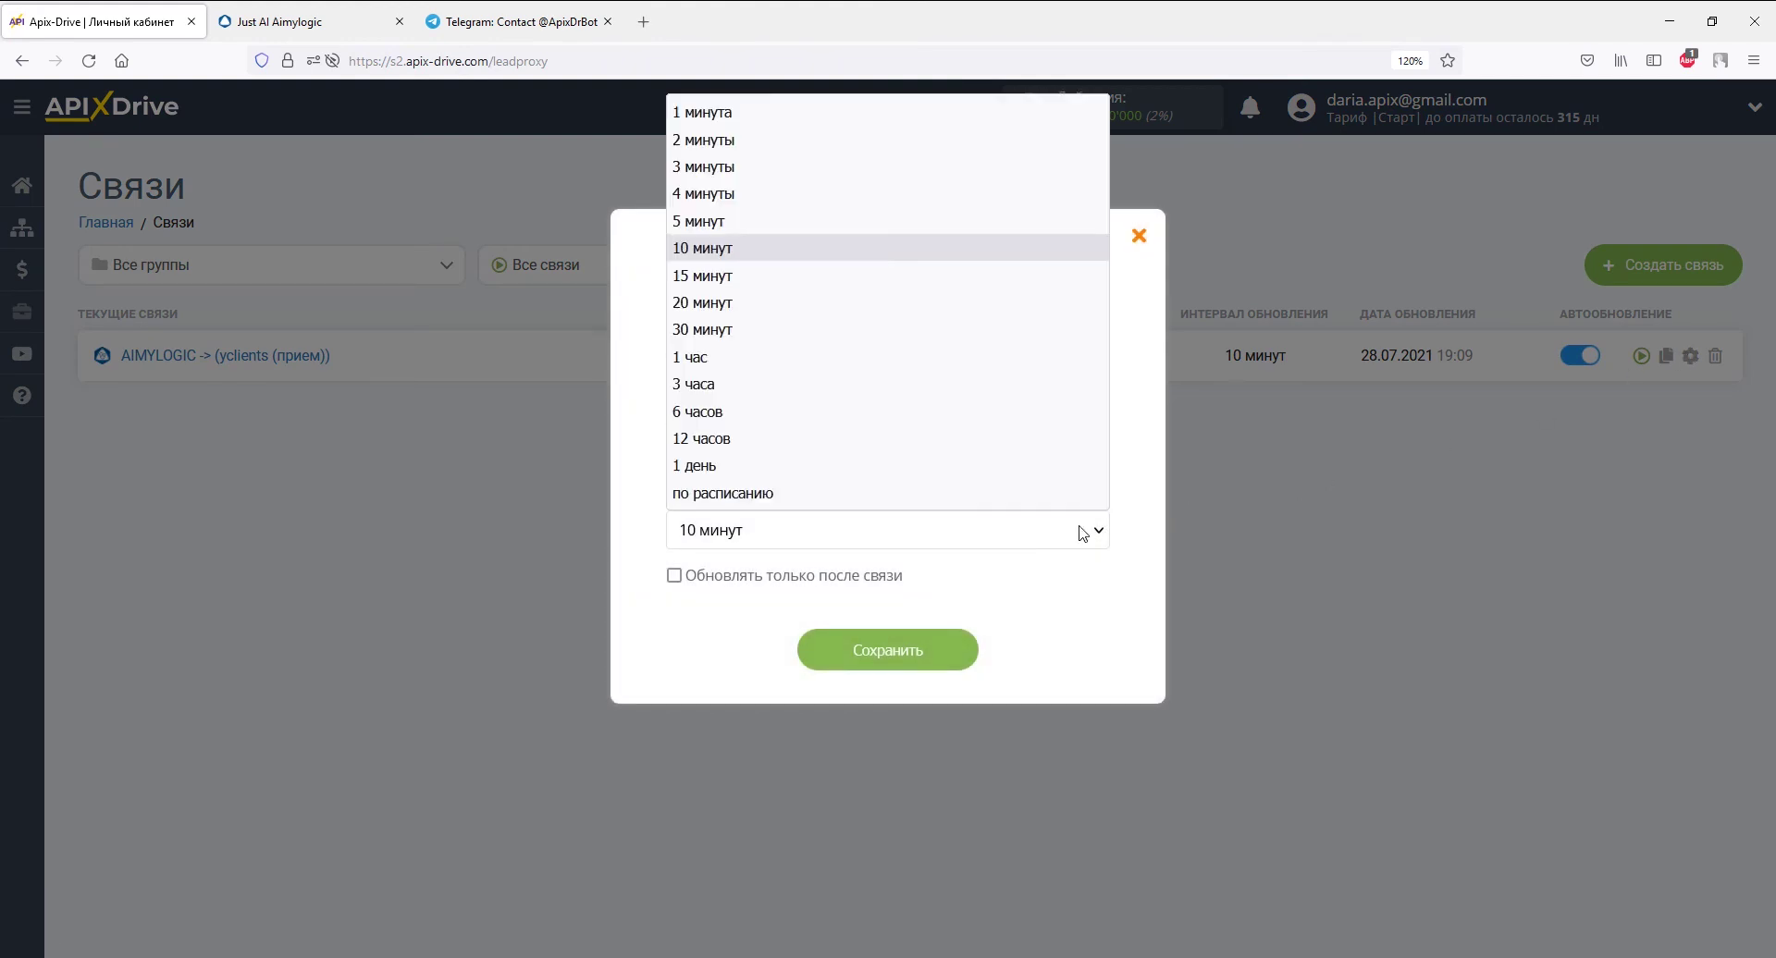
left_click(955, 220)
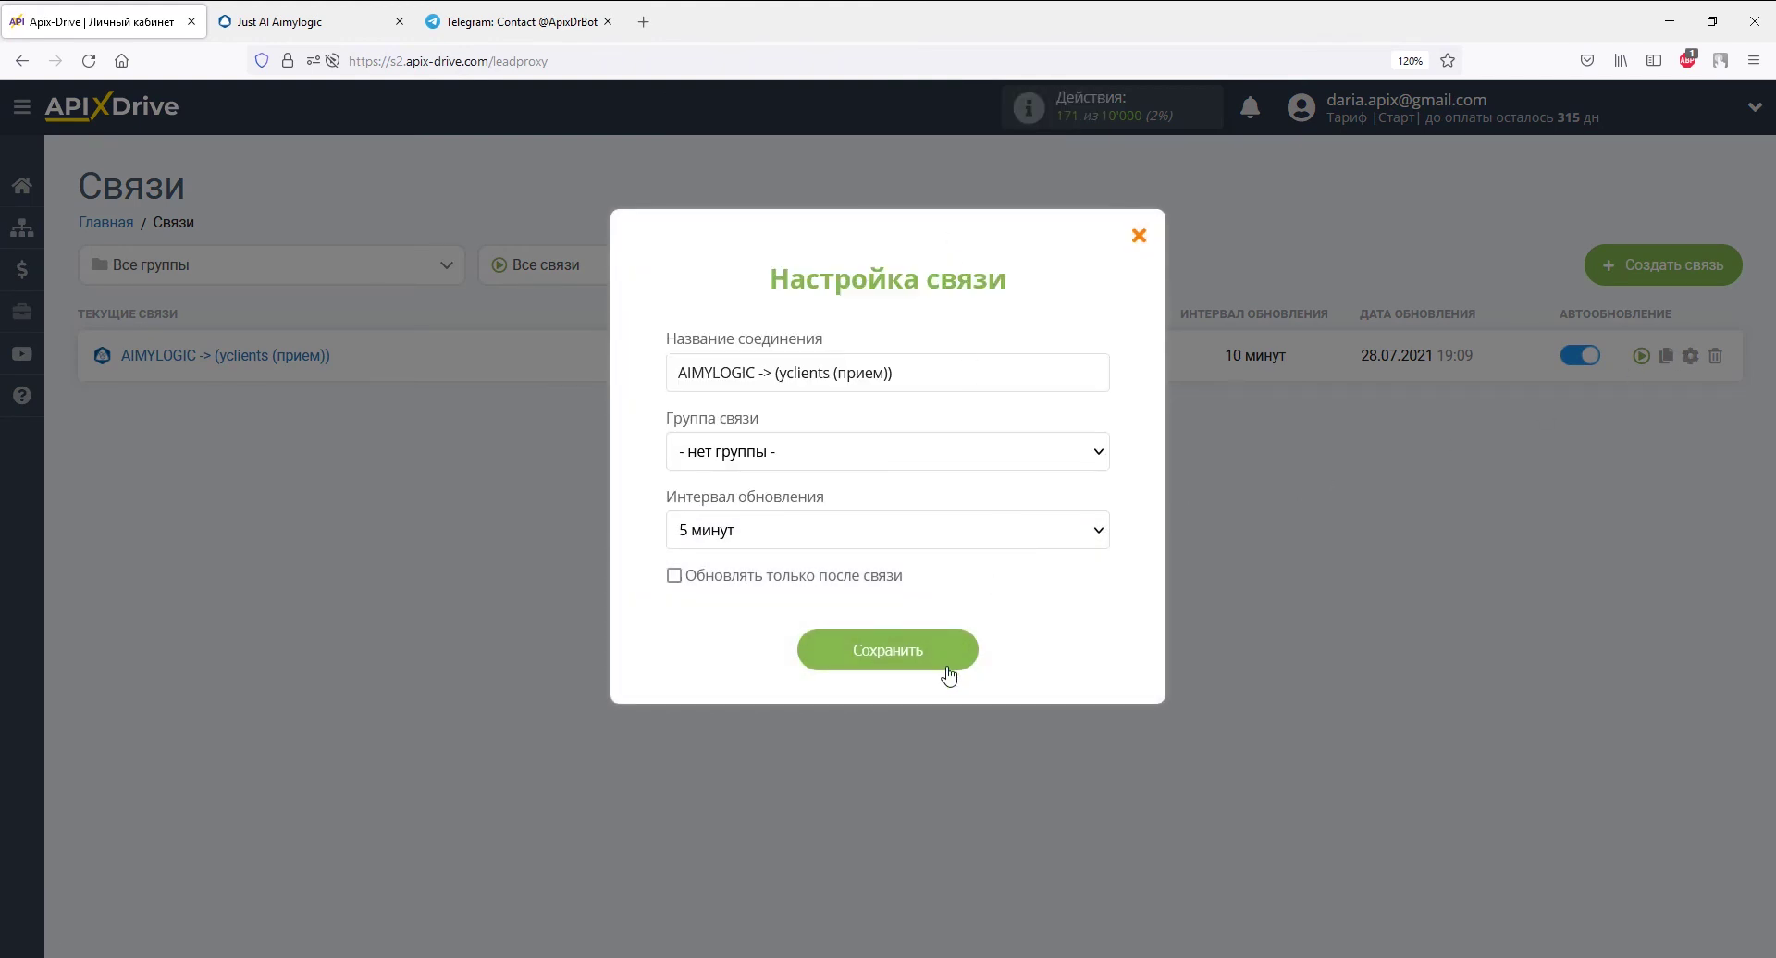
left_click(945, 665)
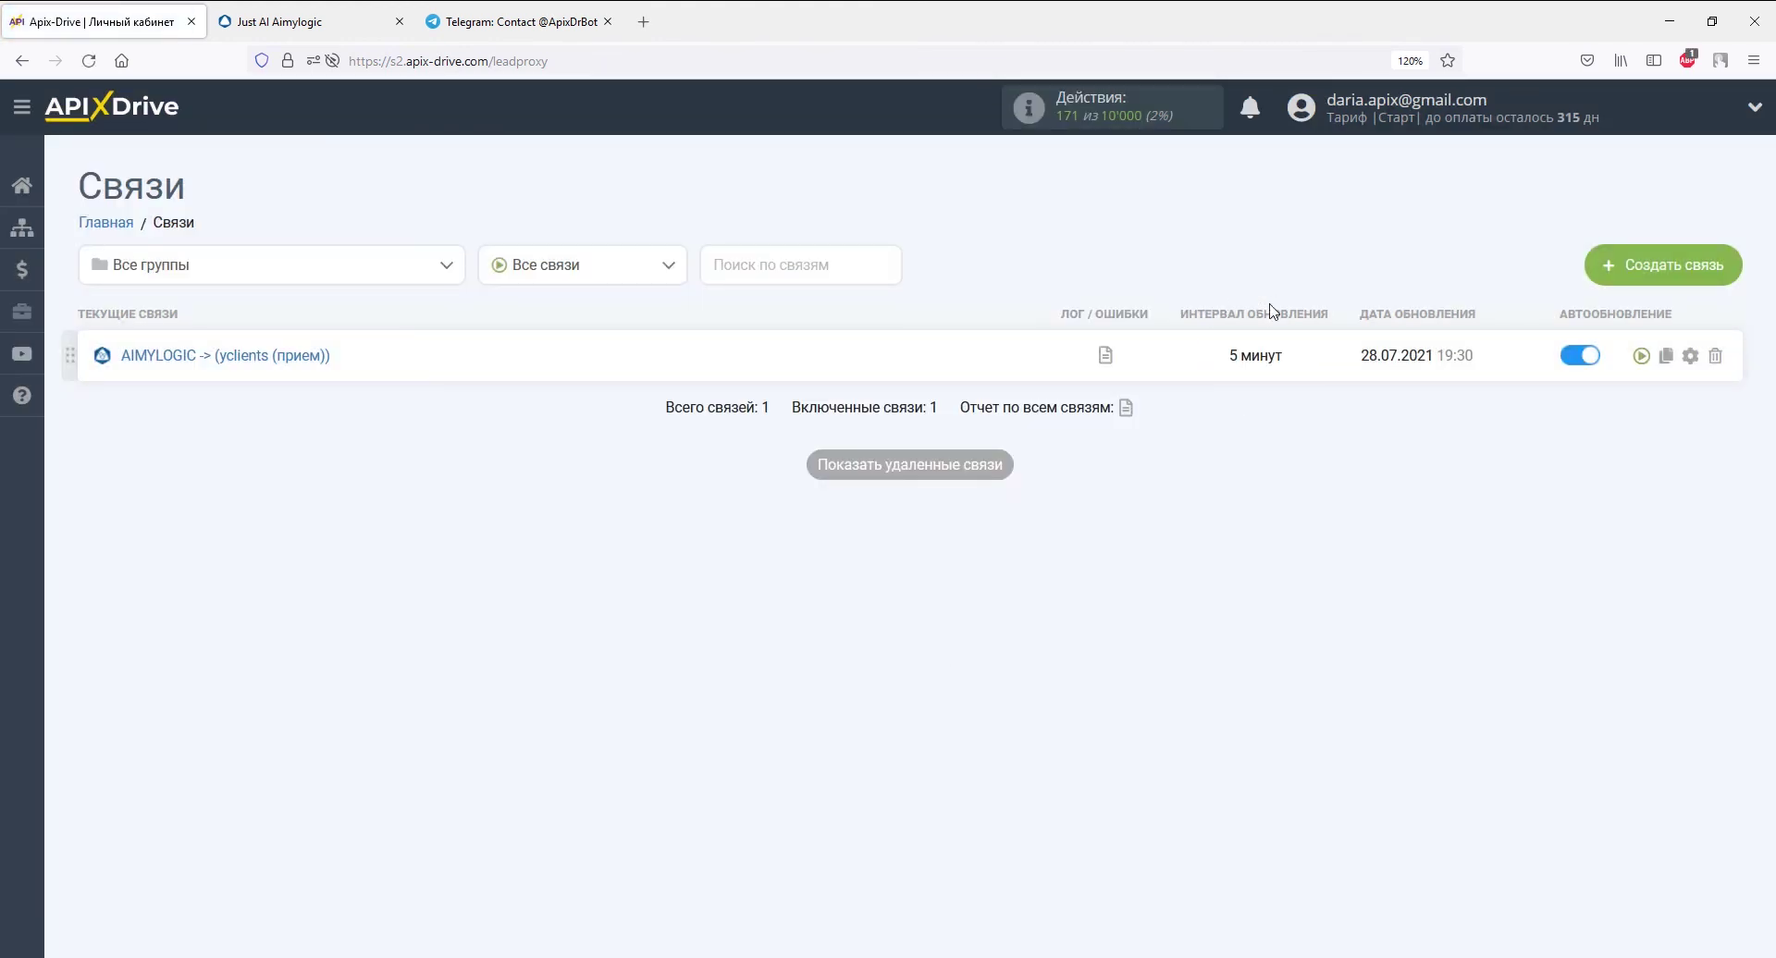